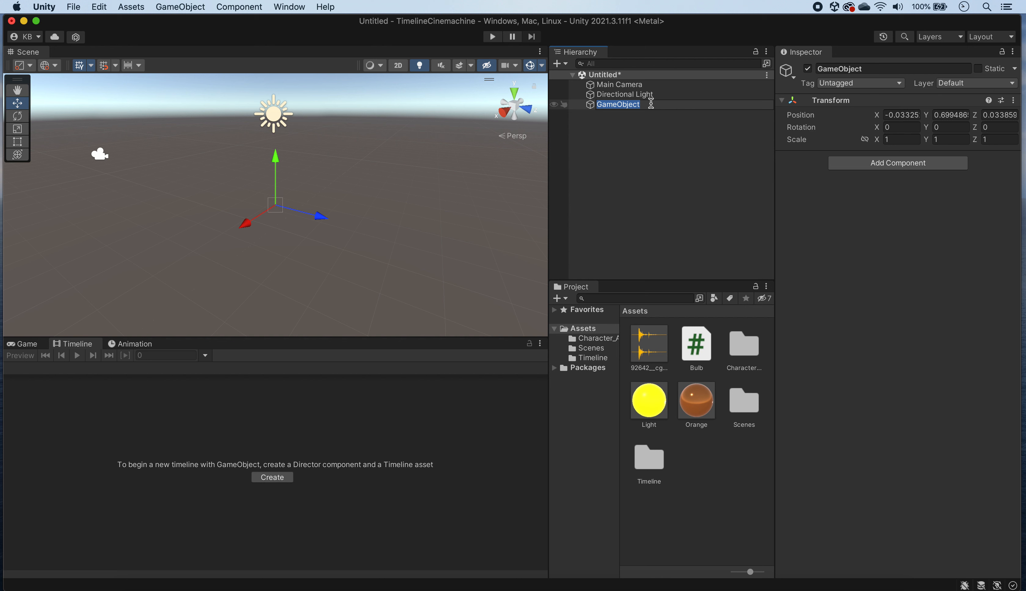
Step: Rename the new empty object as Timeline and create its Director component with a timeline asset named TimelineYBot in the Assets/Timeline folder
type("Timeline")
key("Return")
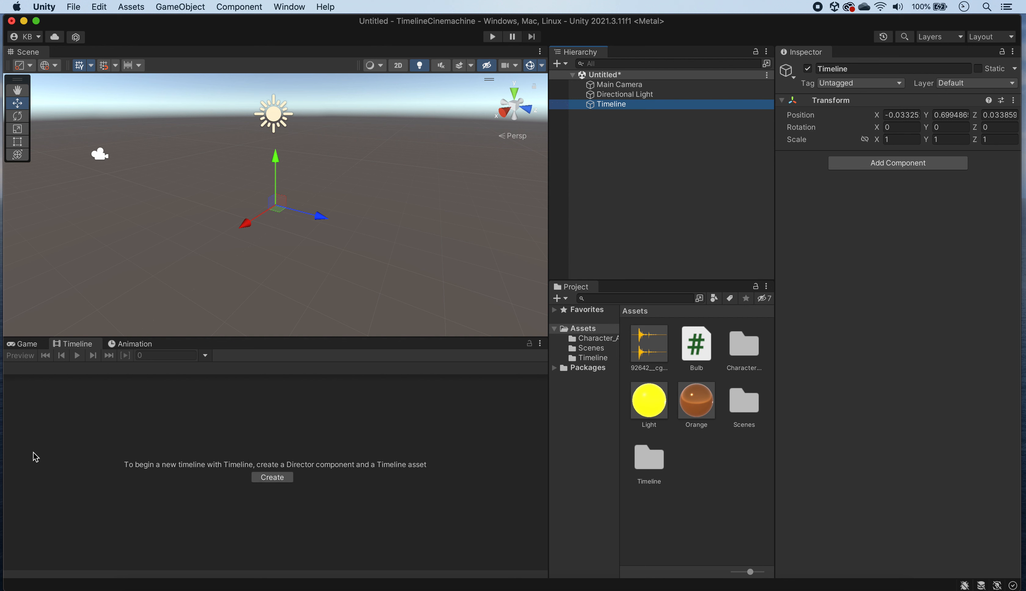
left_click(283, 478)
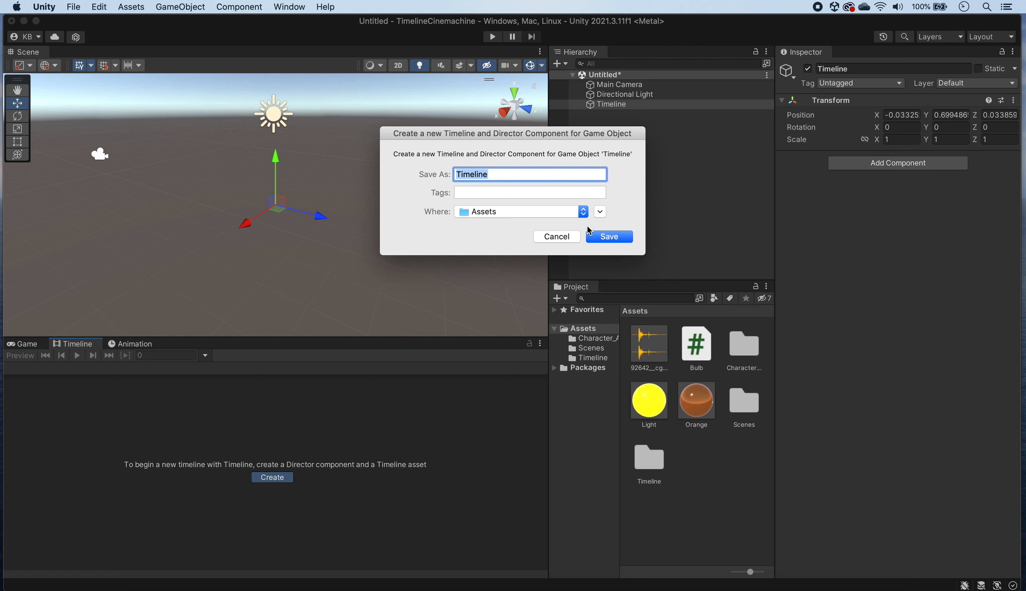
left_click(600, 211)
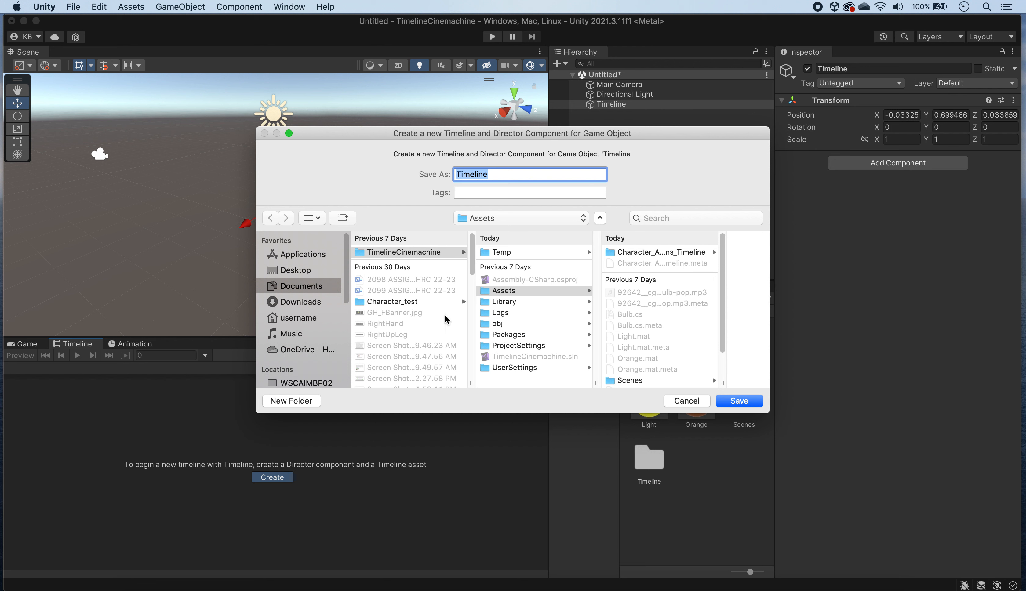
scroll(668, 311, "down", 3)
left_click(635, 371)
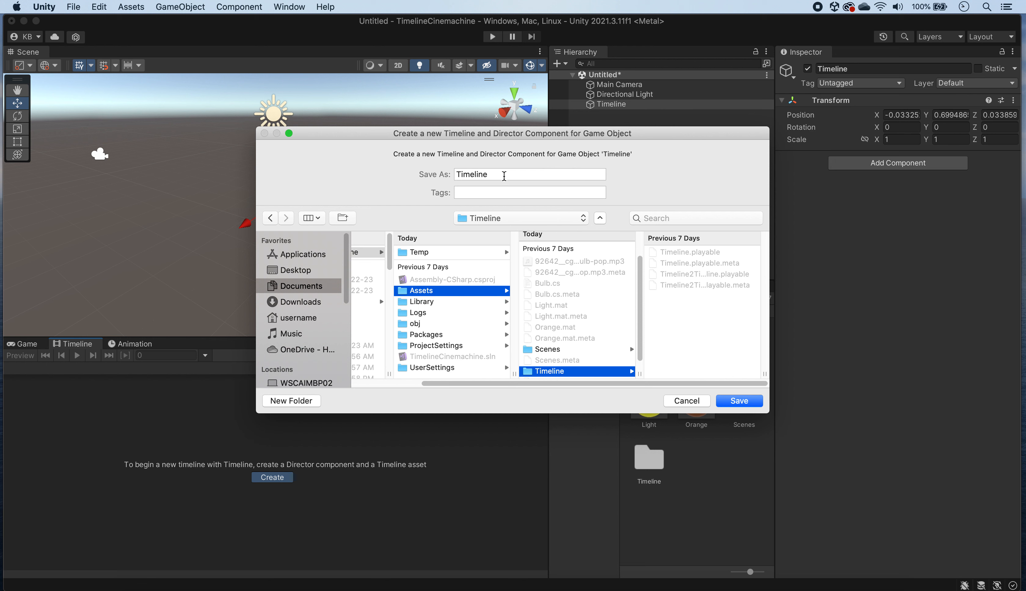
left_click(504, 174)
type("YB")
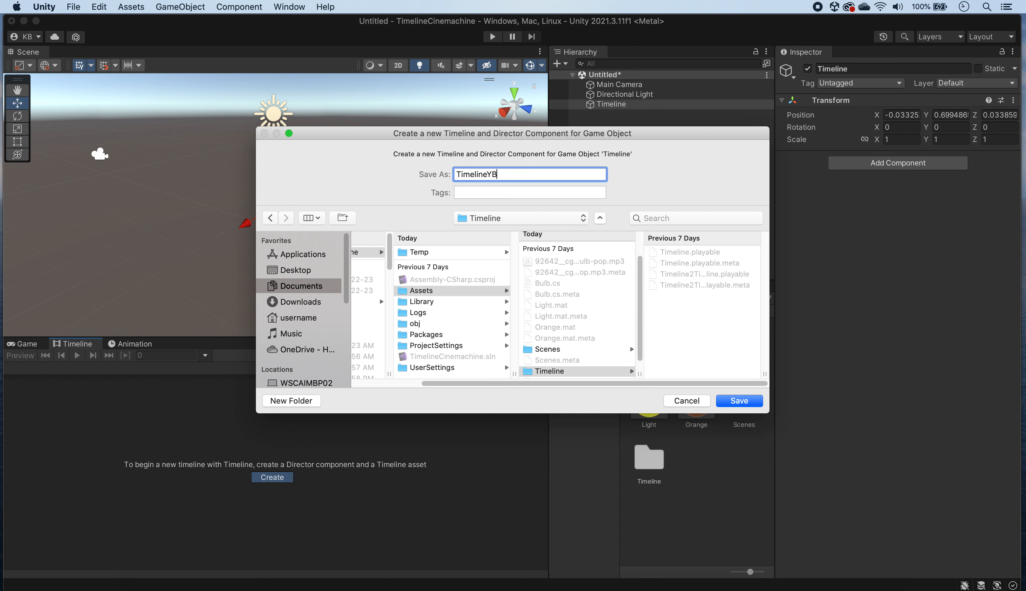
type("ot")
left_click(758, 402)
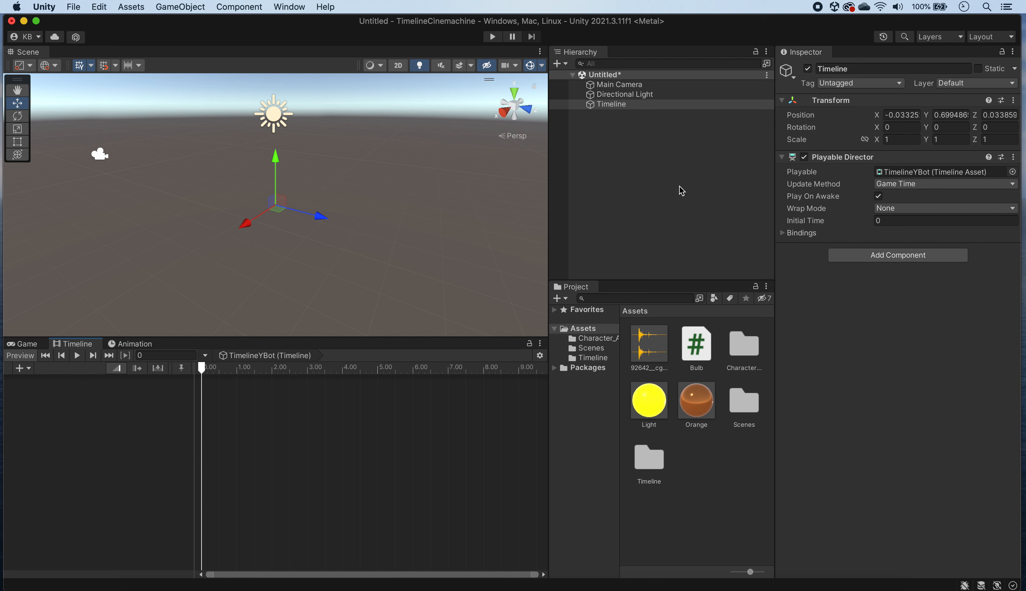
Step: Set the ybot model's rig in Character_Animations_Timeline to the Humanoid animation type with Create From This Model, and apply it
double_click(745, 345)
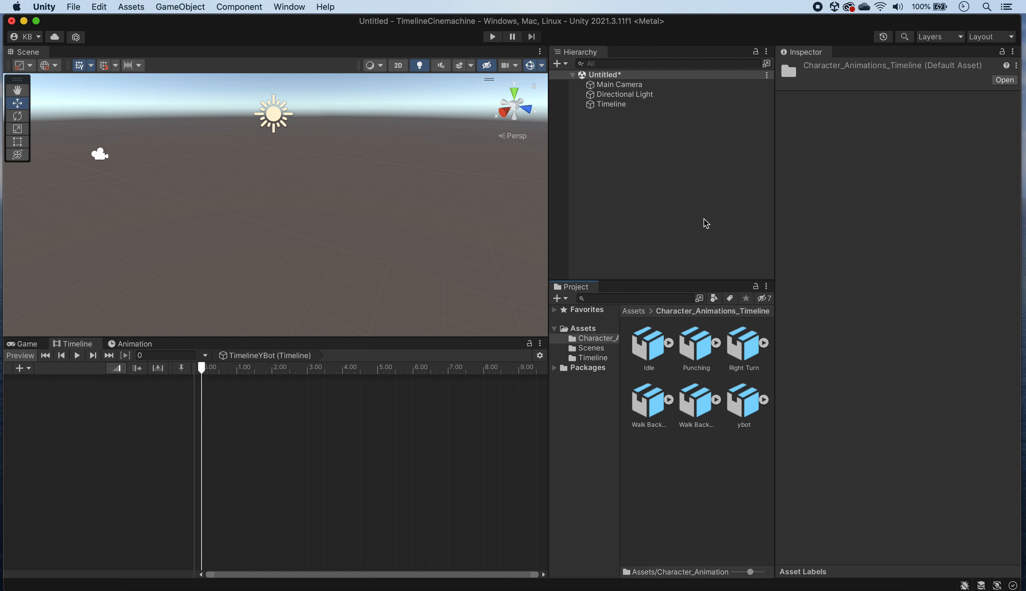
left_click(662, 345)
left_click(741, 401)
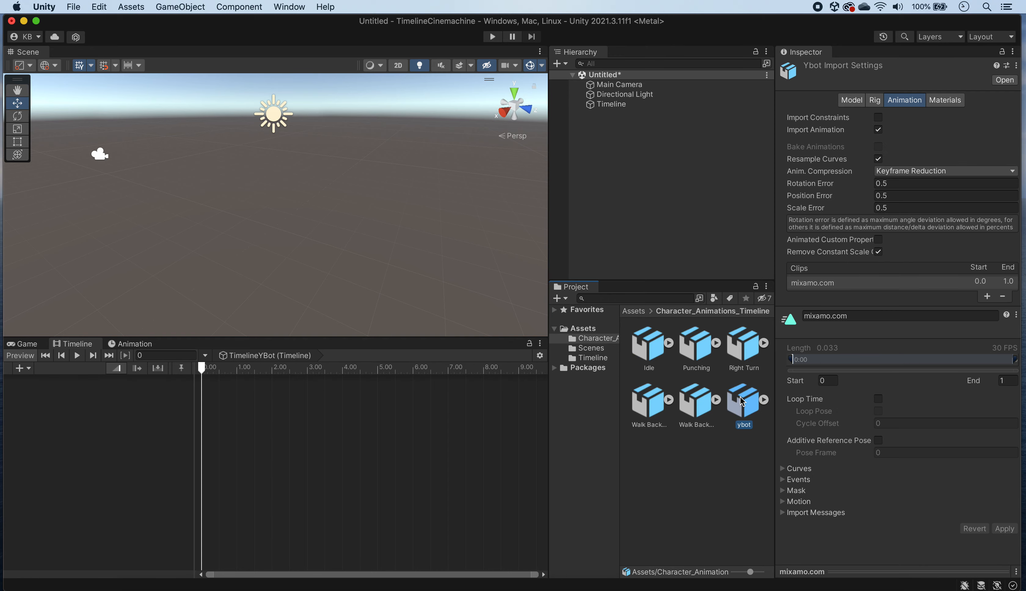
left_click_drag(889, 573, 890, 543)
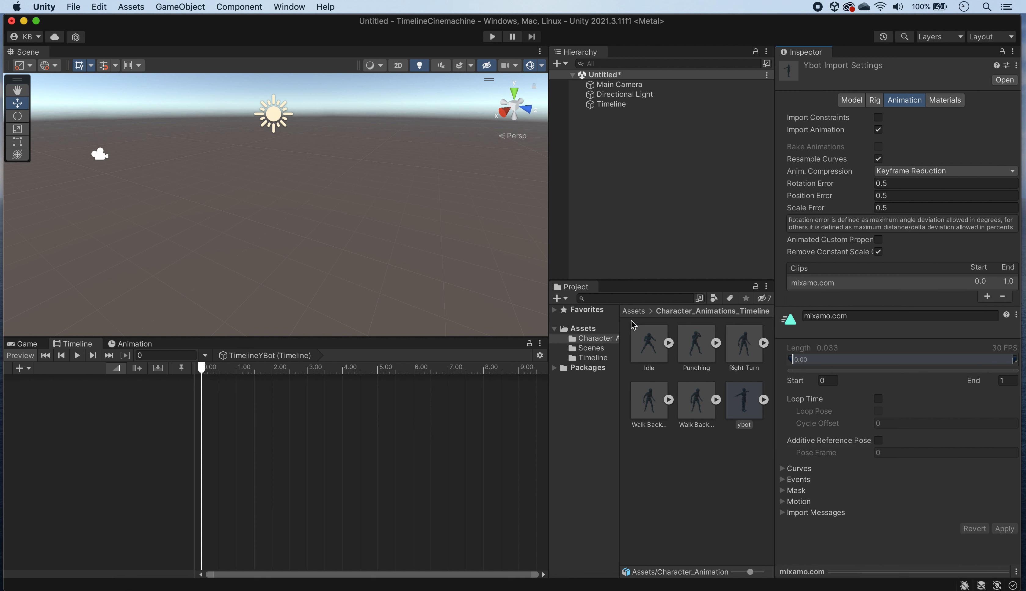
left_click(874, 102)
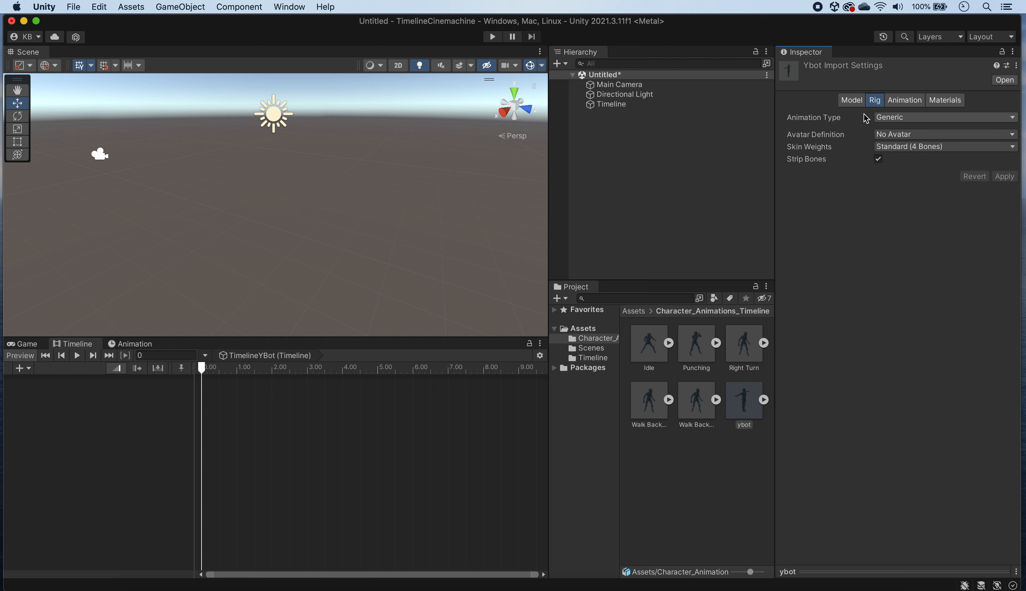
left_click(914, 117)
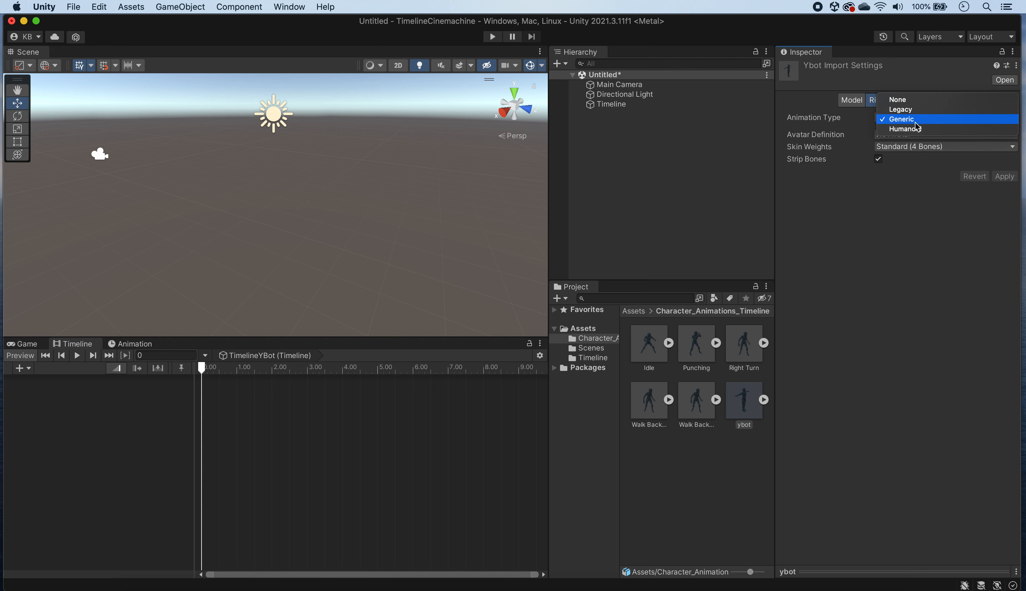
left_click(920, 129)
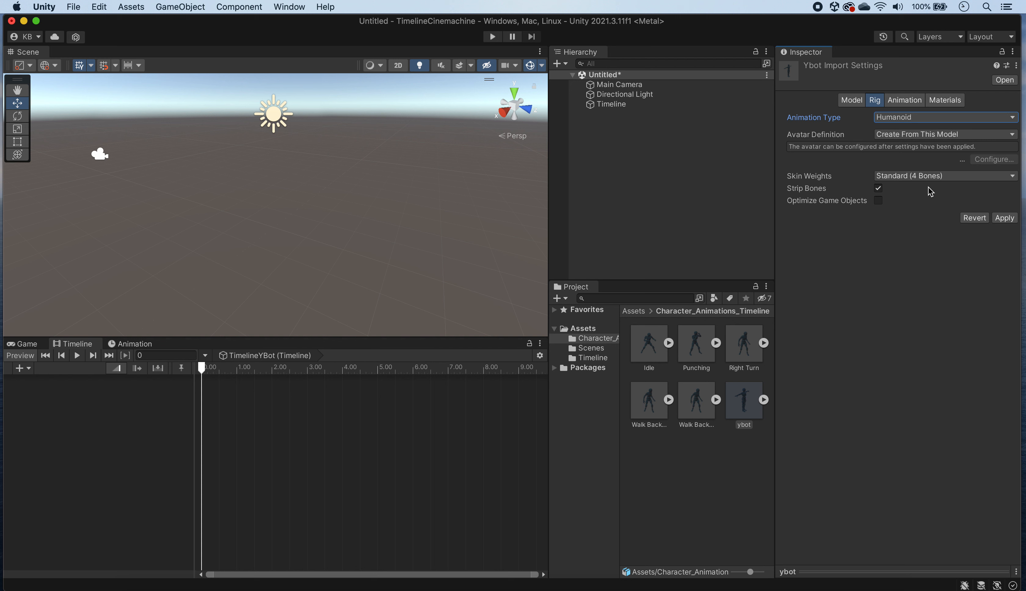
left_click(1005, 219)
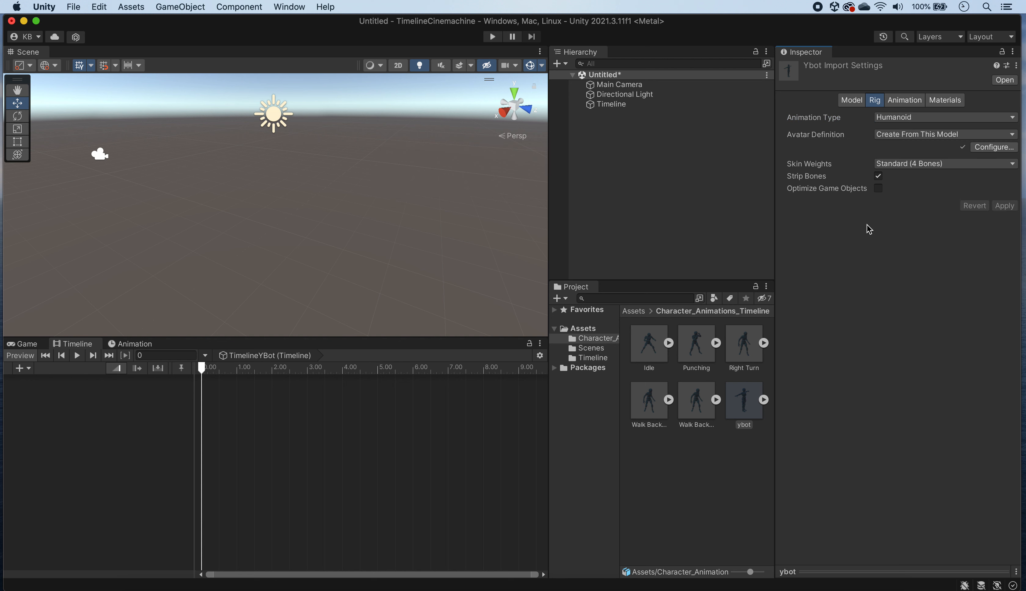
Step: Add a 3D plane to the scene, name it Floor and mark it as static
right_click(627, 140)
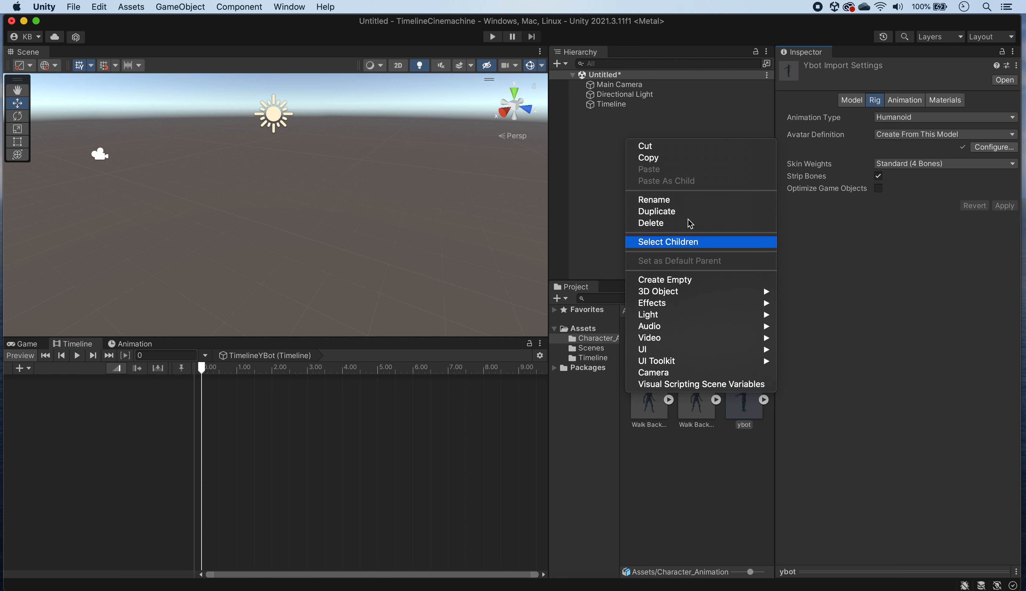
mouse_move(695, 292)
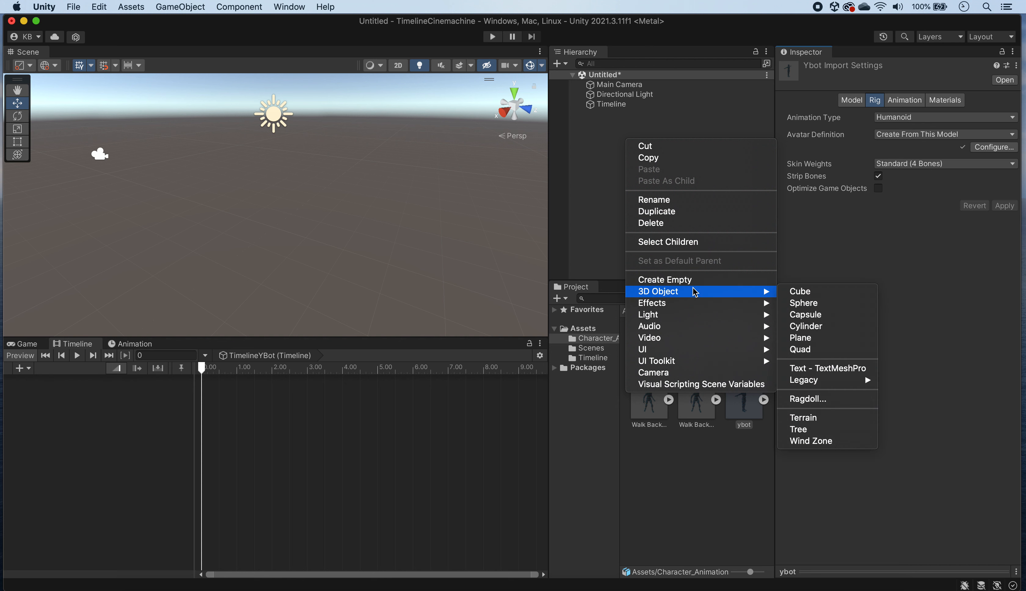
left_click(823, 338)
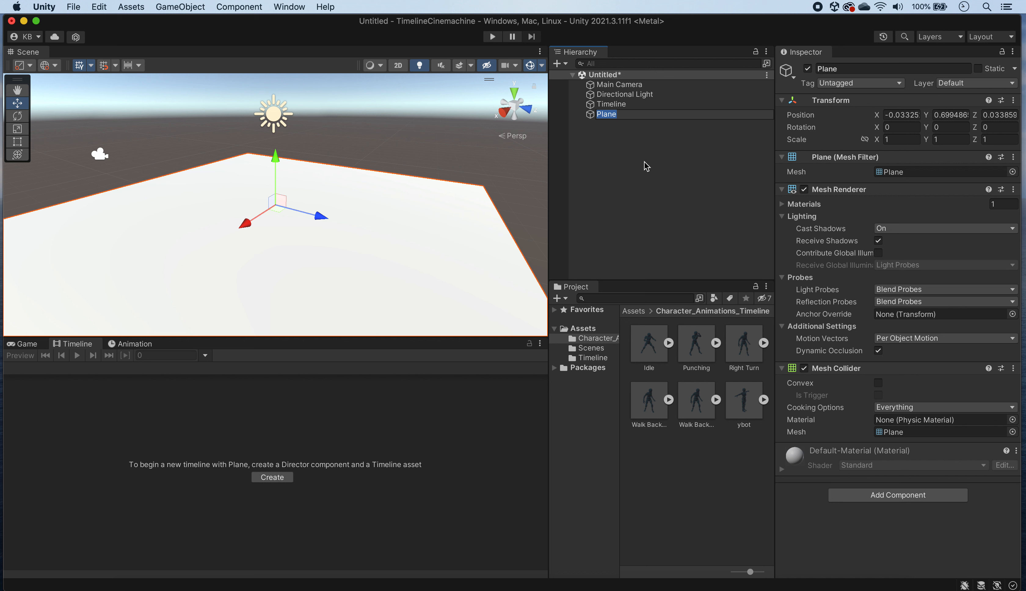
type("Floor")
key("Return")
left_click(978, 68)
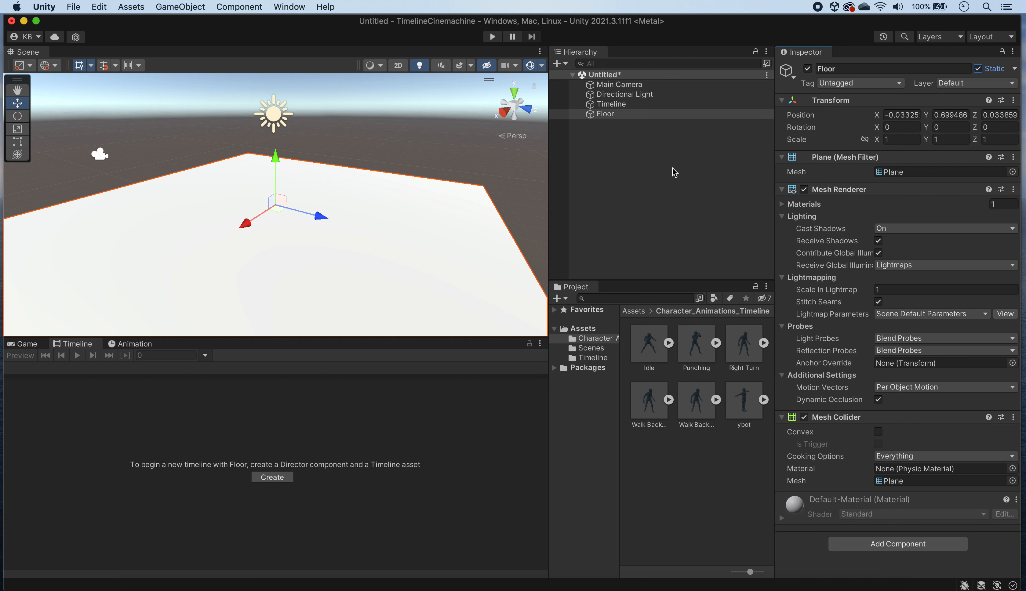
Step: Place the ybot model on the floor plane and scale the Floor uniformly to about 2.83
left_click_drag(746, 402, 268, 238)
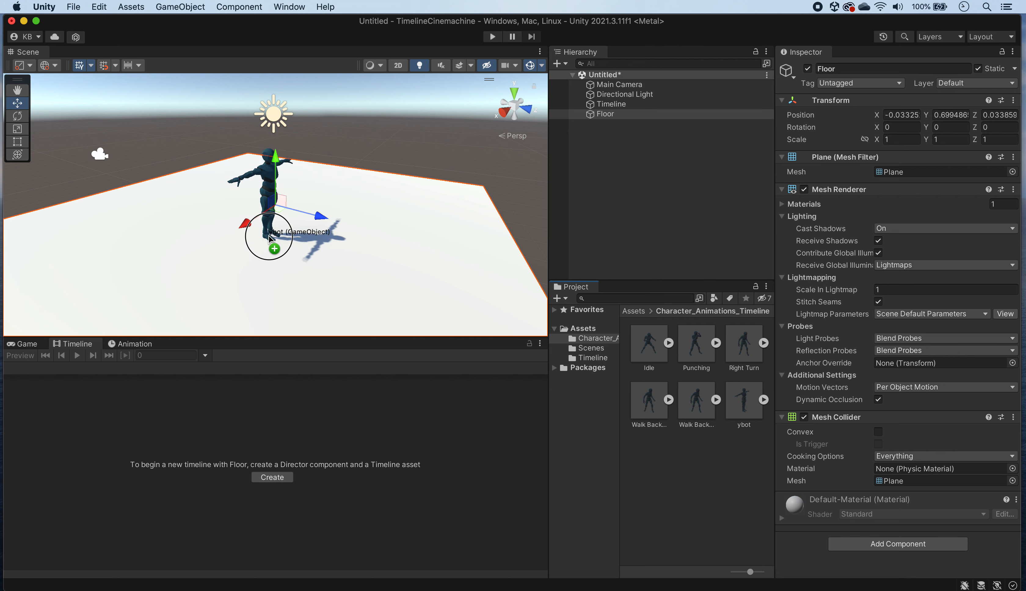
left_click(632, 127)
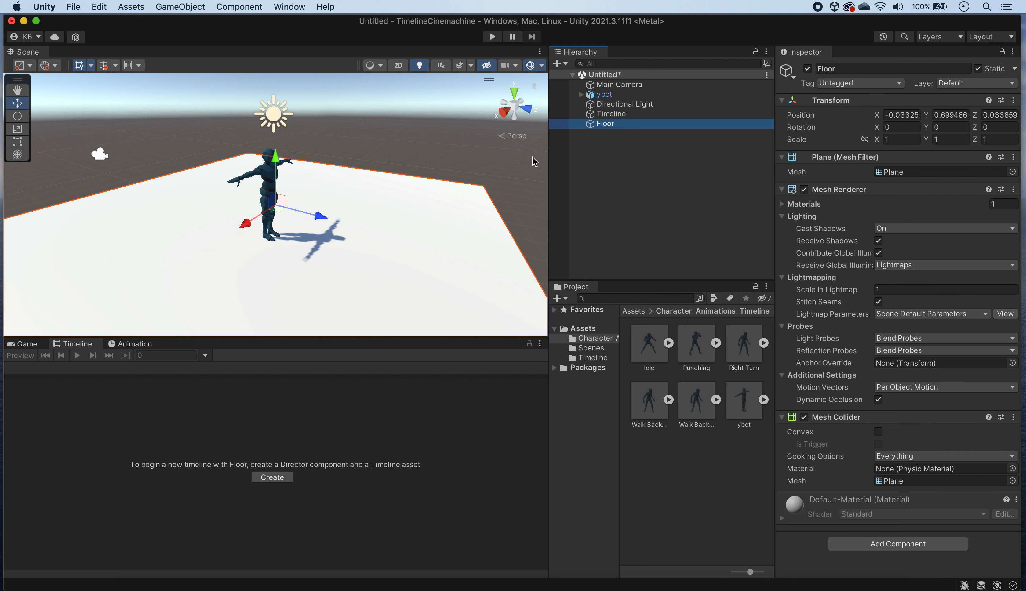
left_click(17, 129)
left_click_drag(275, 206, 371, 178)
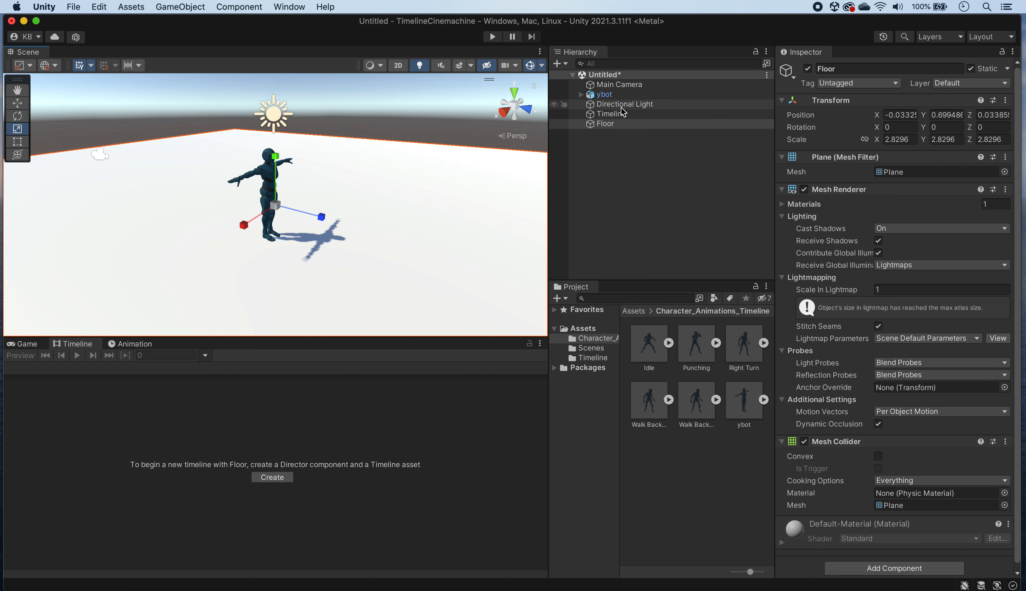
Step: Set the Directional Light's intensity to 0.79
left_click(624, 104)
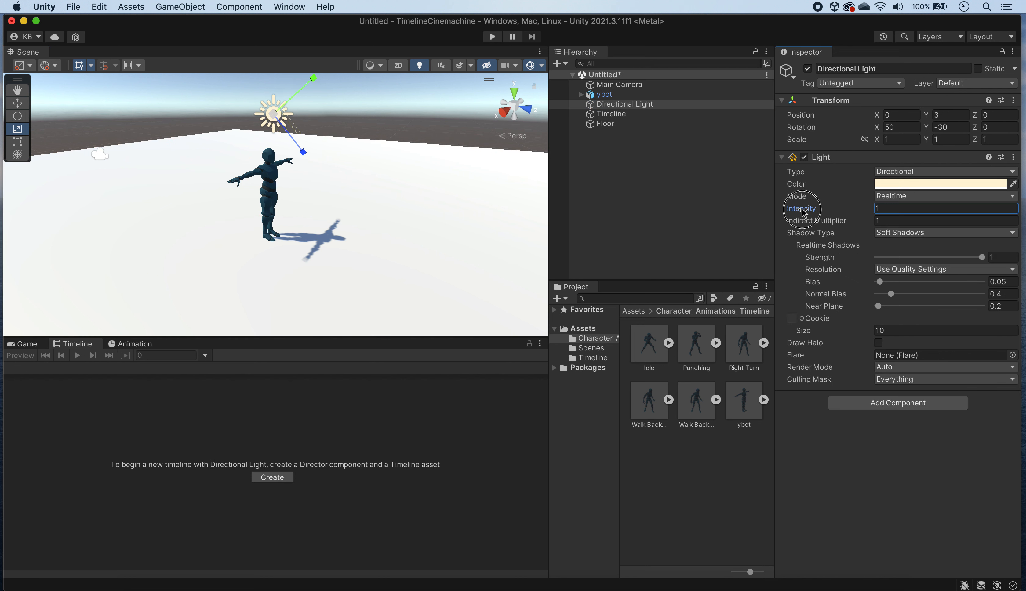
left_click_drag(808, 210, 798, 213)
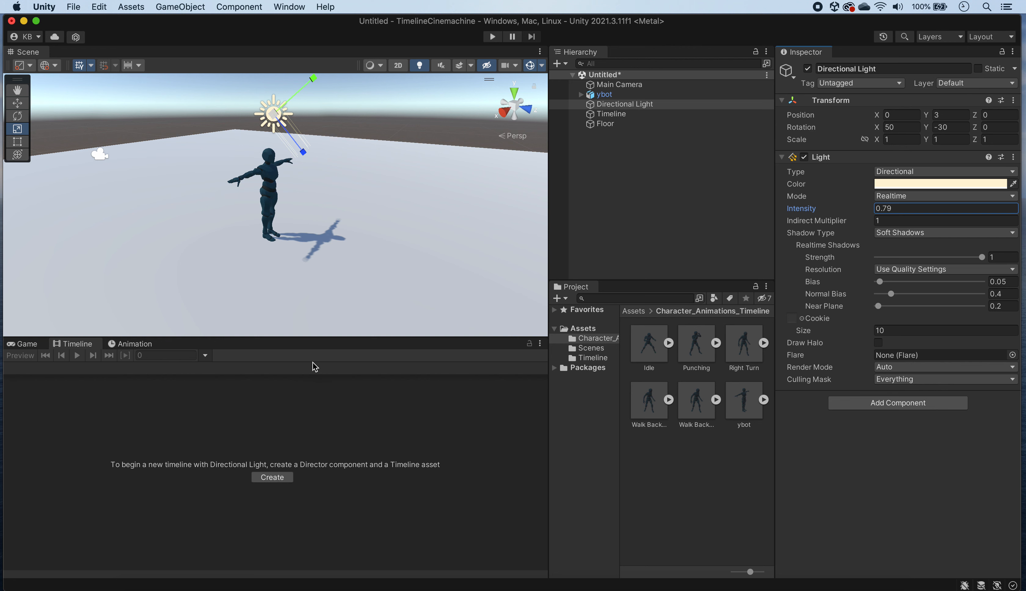
Step: Show the Game view and align the Main Camera with the current scene view
left_click(34, 347)
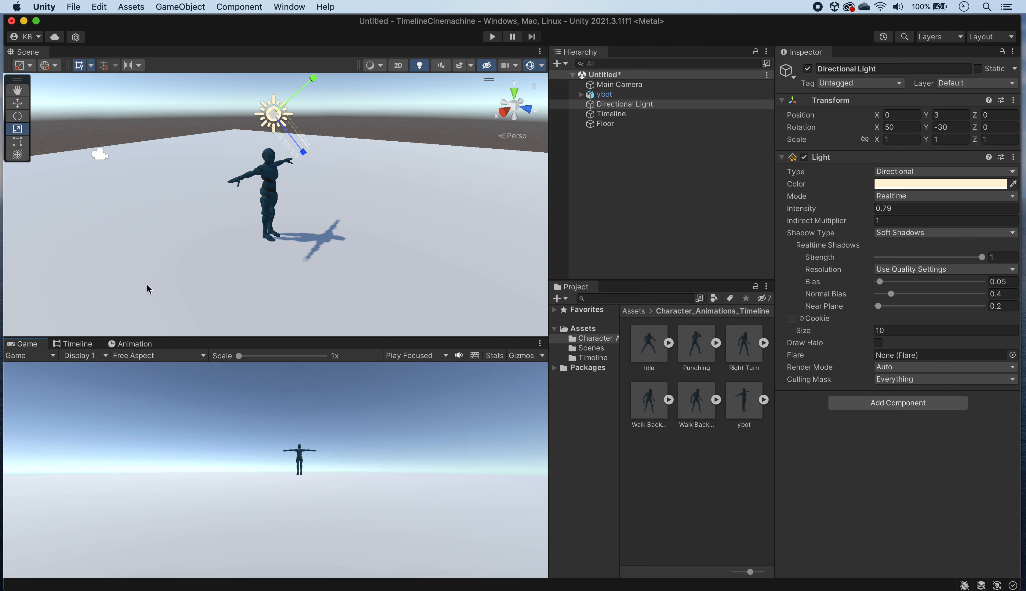
left_click(619, 84)
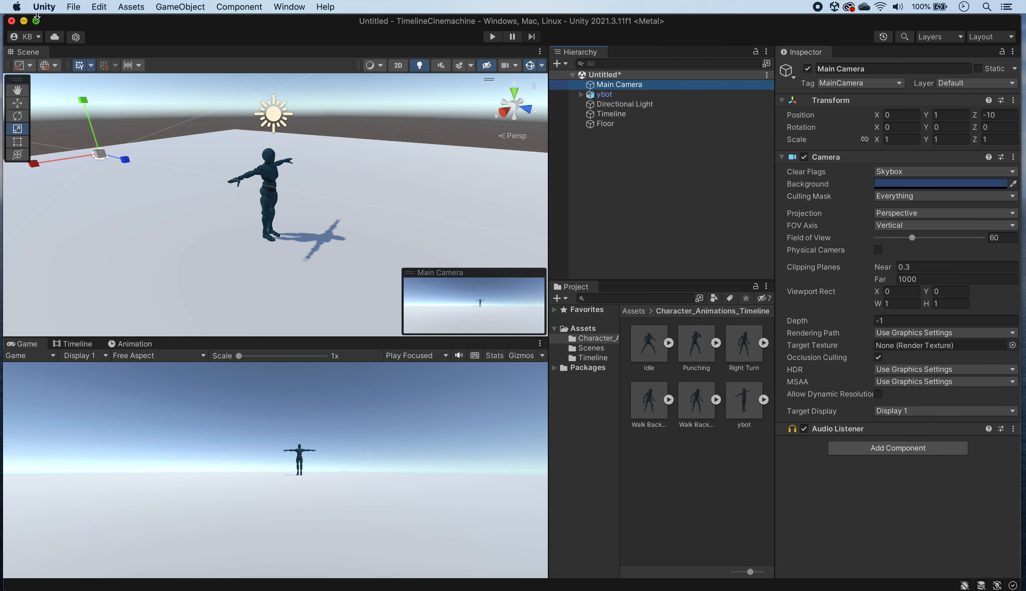
left_click(180, 7)
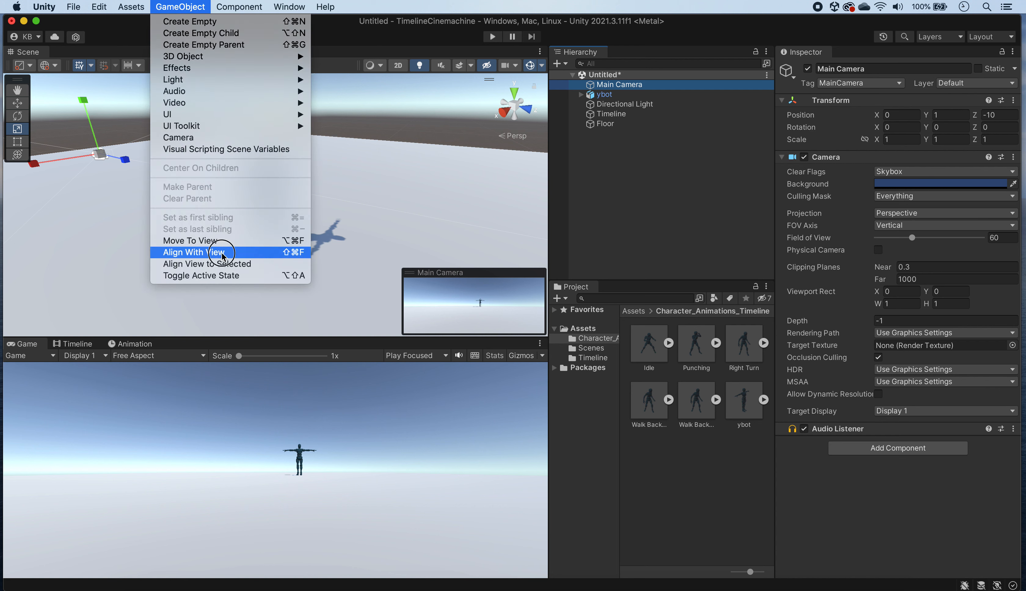
left_click(207, 188)
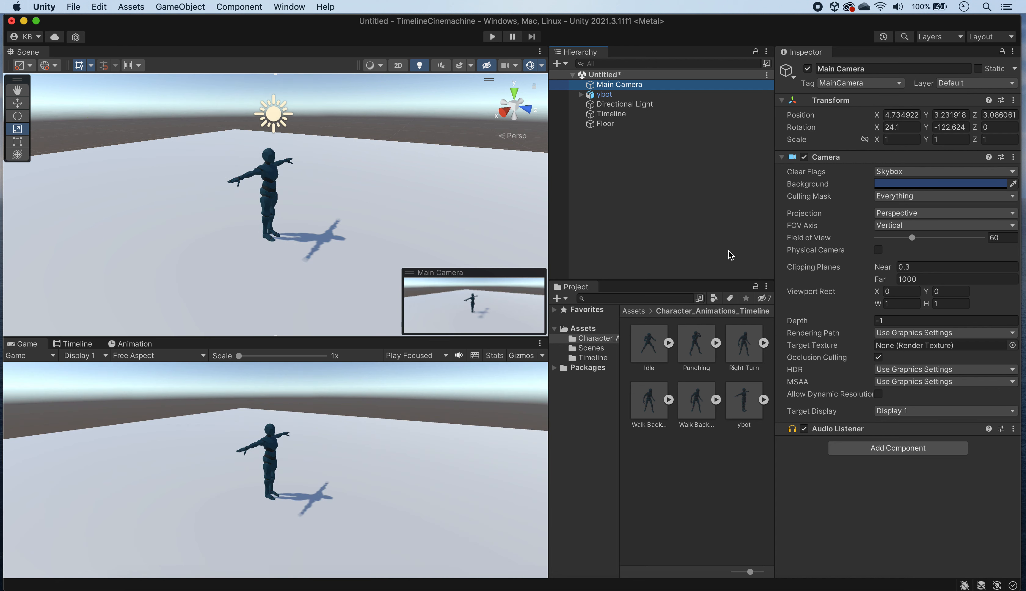
Step: Set the Idle animation's rig to Humanoid with its avatar copied from ybotAvatar, and apply the import settings
left_click(647, 344)
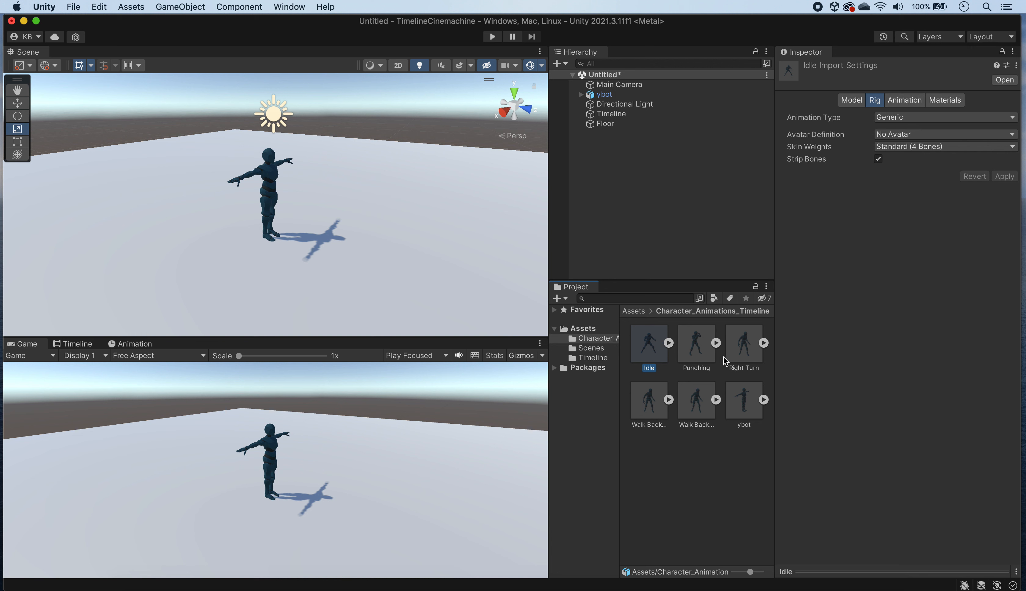
left_click(890, 118)
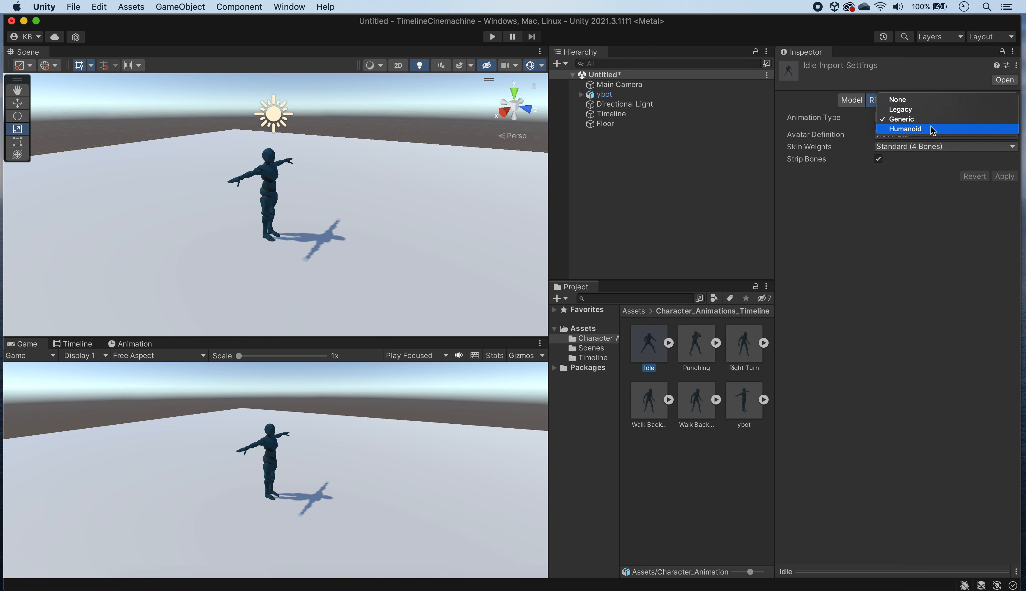
left_click(925, 130)
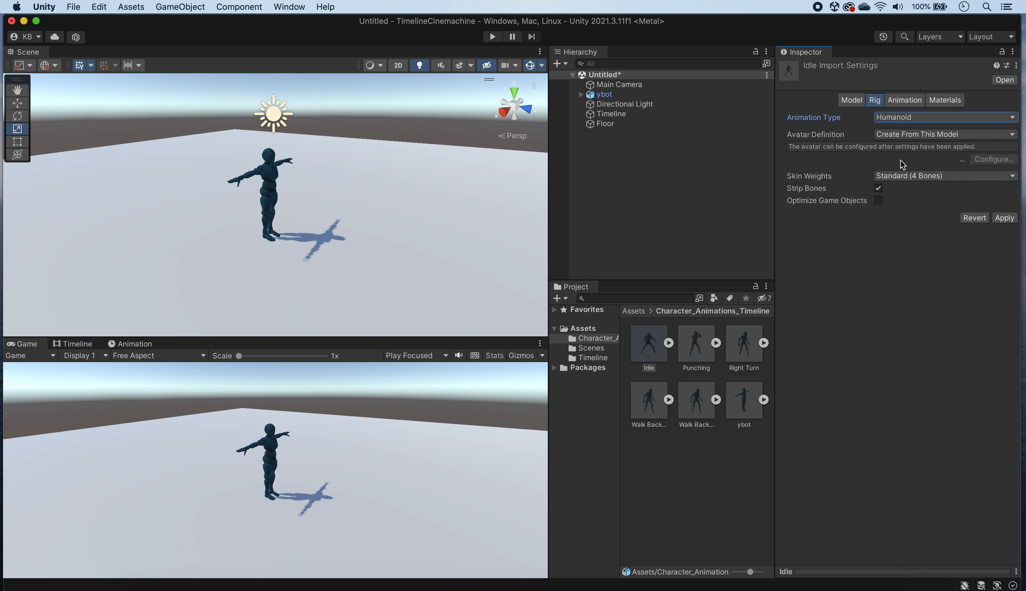
left_click(1004, 134)
left_click(966, 147)
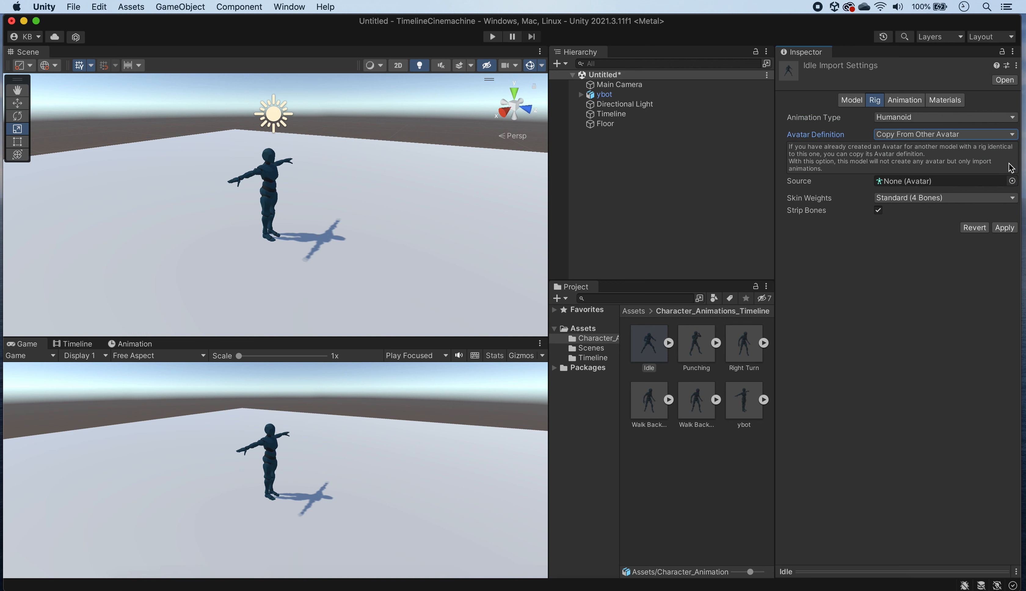
left_click(1012, 181)
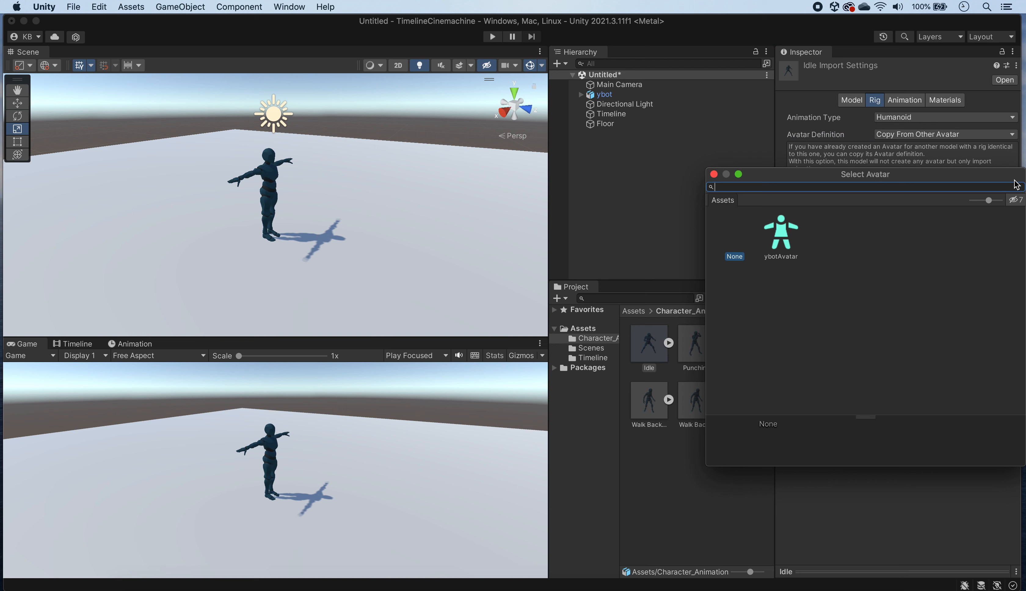
left_click(781, 233)
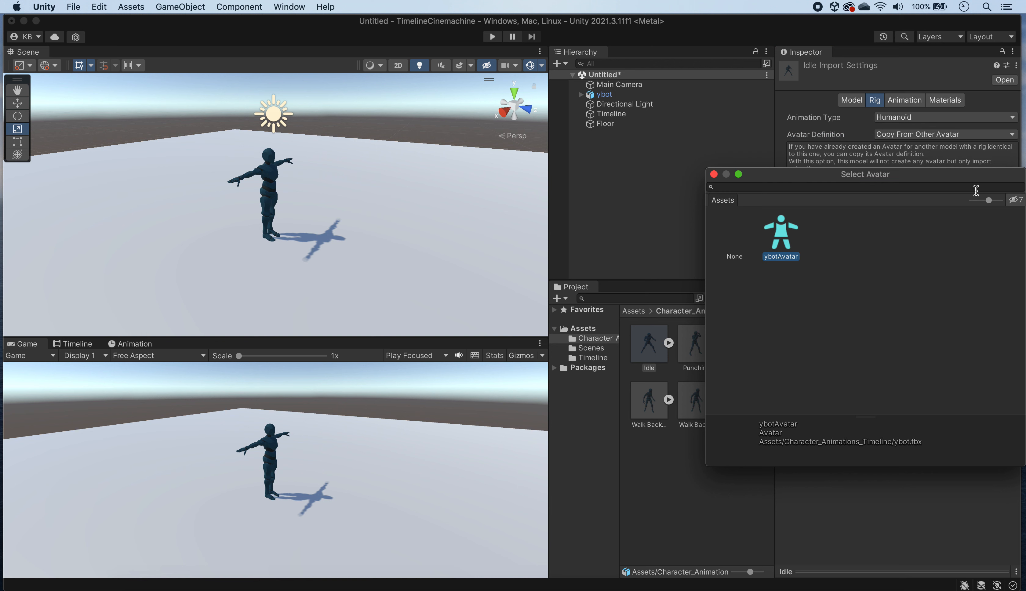
left_click(713, 174)
left_click(1004, 227)
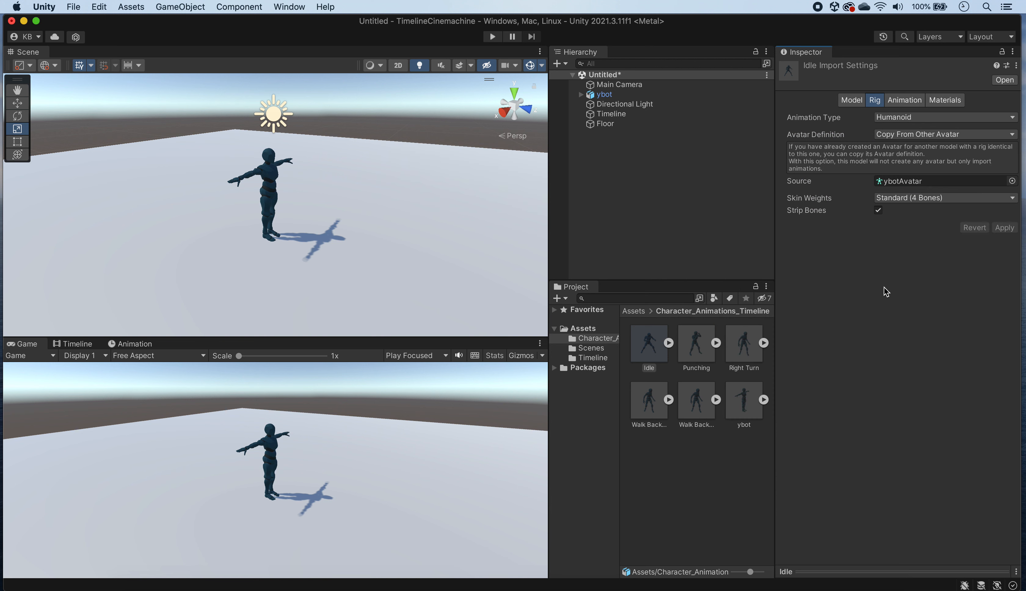
Step: Set the Punching animation's rig to Humanoid with its avatar copied from ybotAvatar, and apply the import settings
left_click(699, 347)
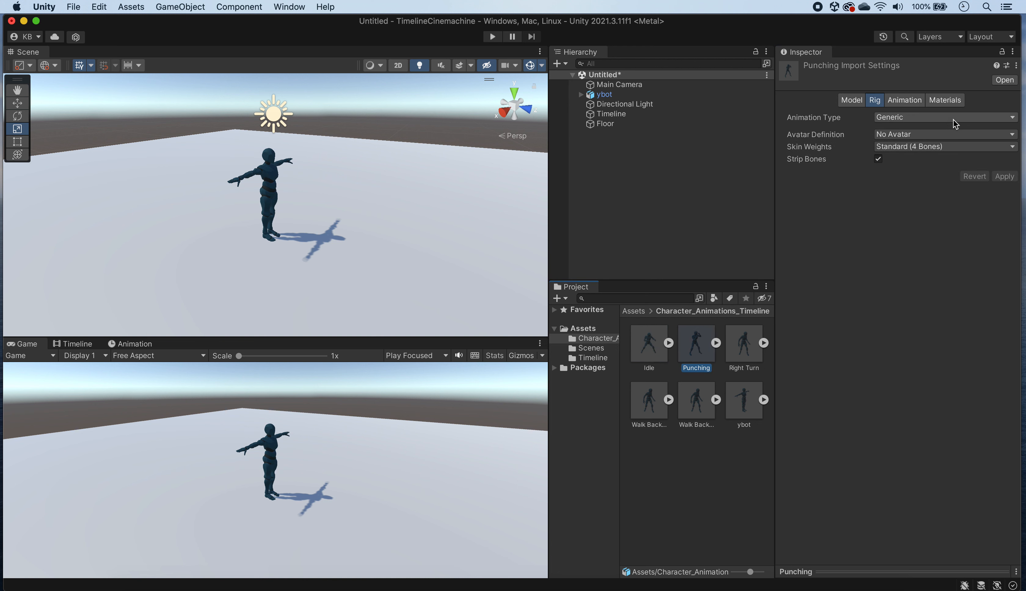
left_click(923, 118)
left_click(918, 130)
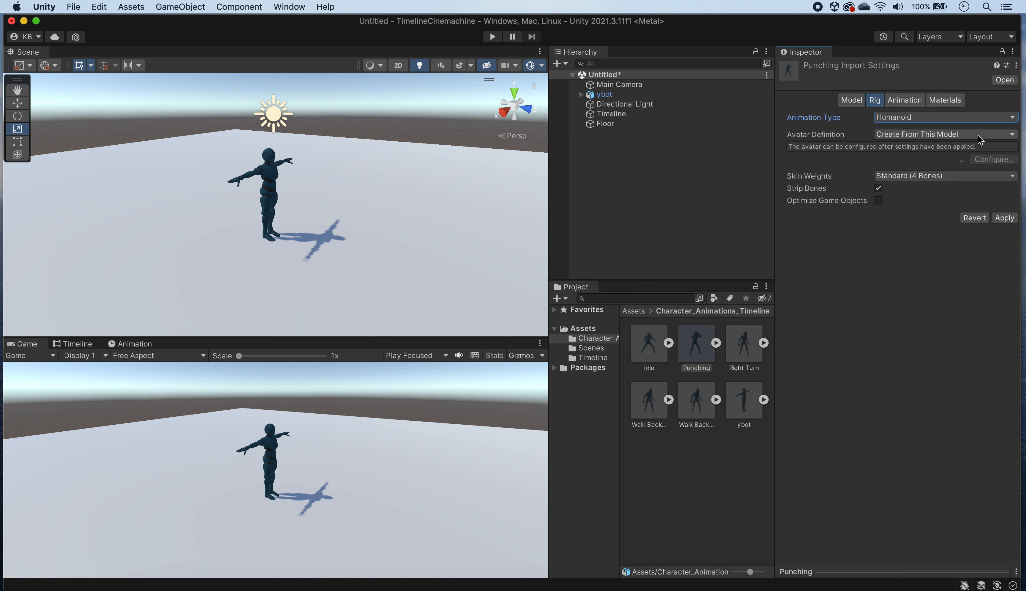
left_click(978, 140)
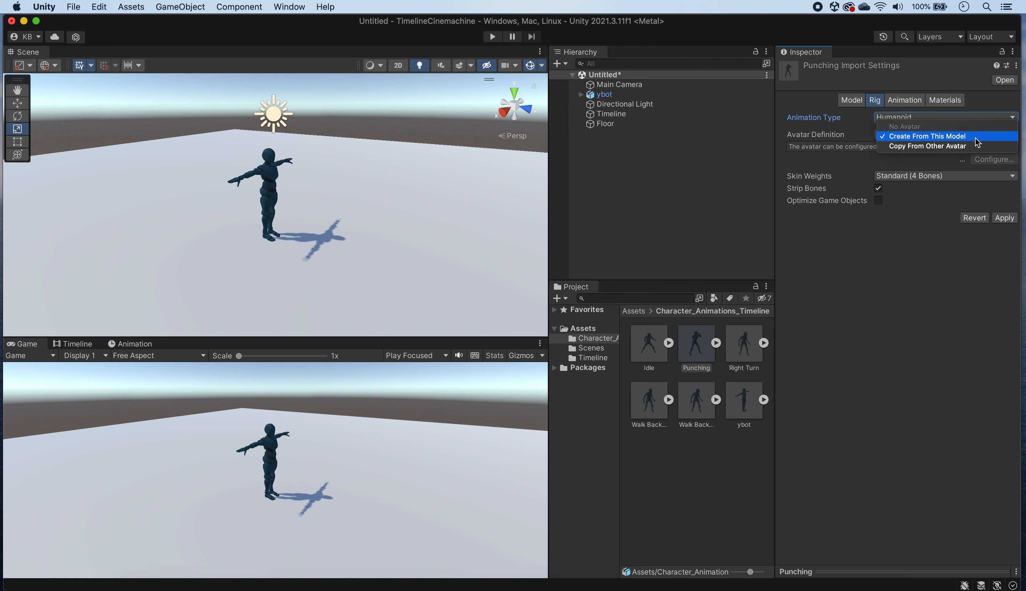
left_click(940, 146)
left_click(1009, 180)
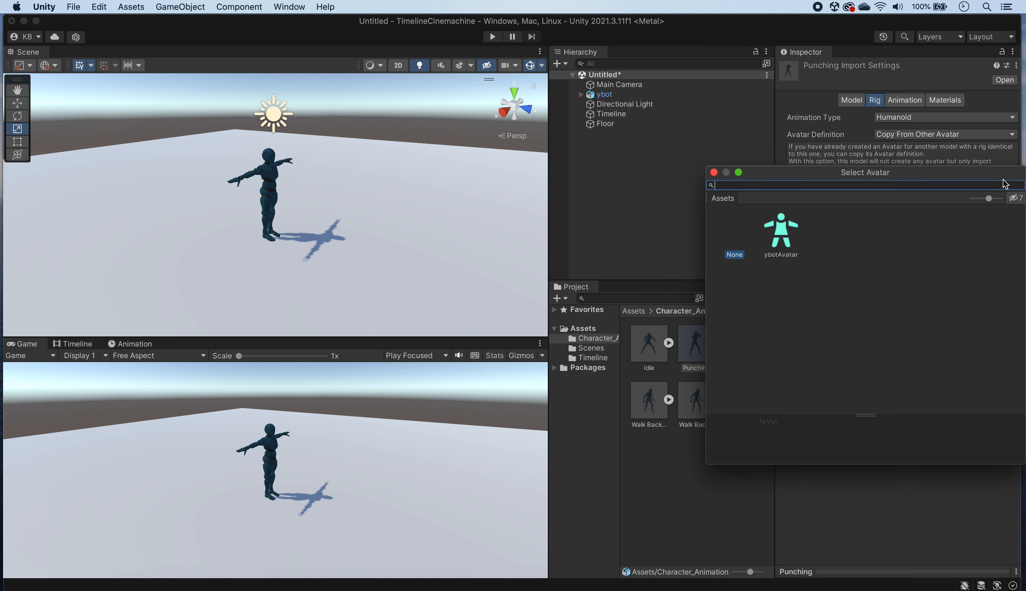
left_click(784, 231)
left_click(713, 172)
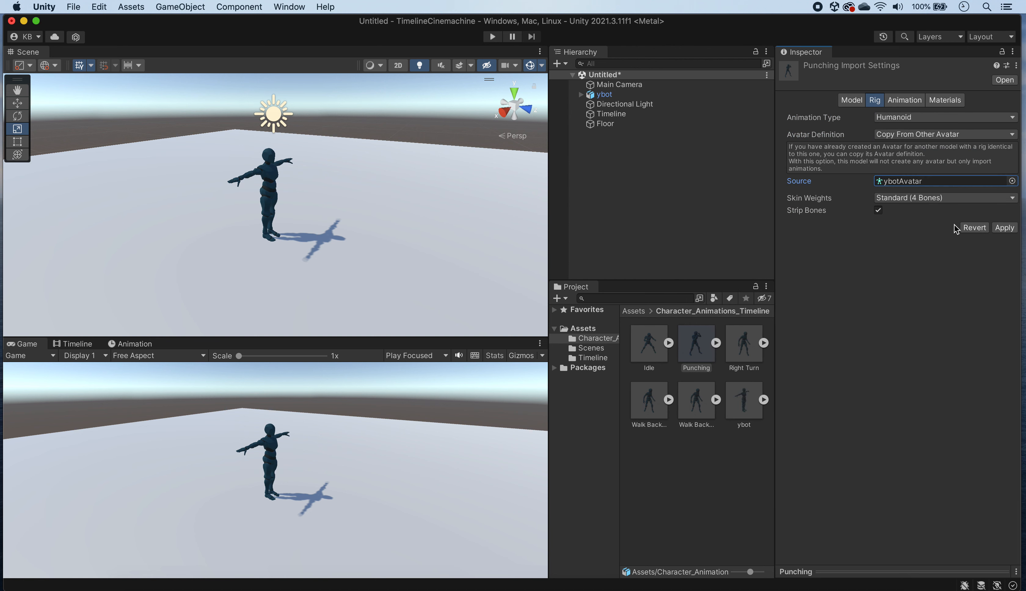
left_click(1004, 227)
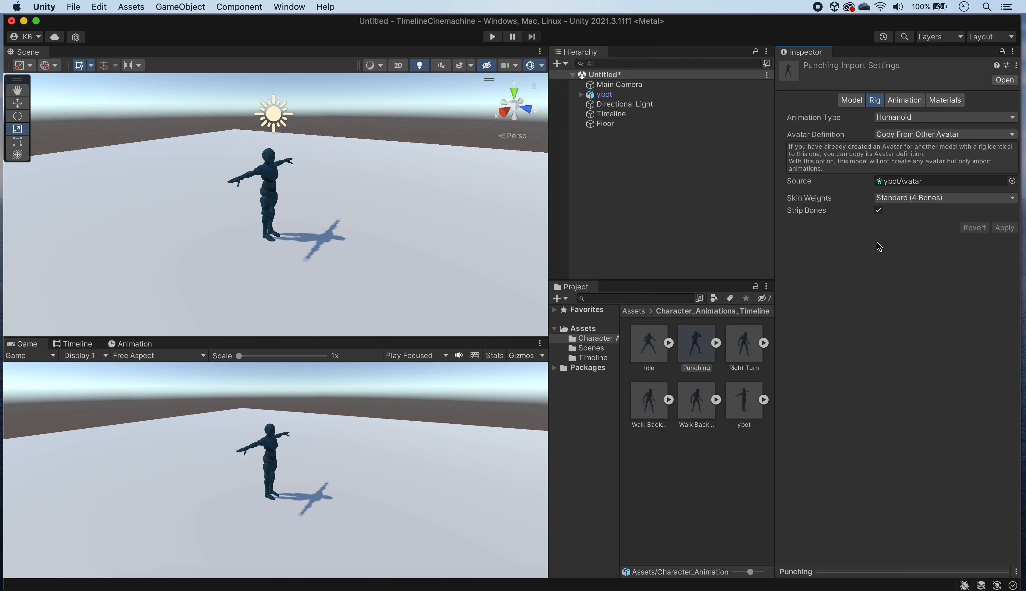
Step: Set the Right Turn animation's rig to Humanoid with its avatar copied from ybotAvatar, and apply the import settings
left_click(746, 345)
left_click(889, 118)
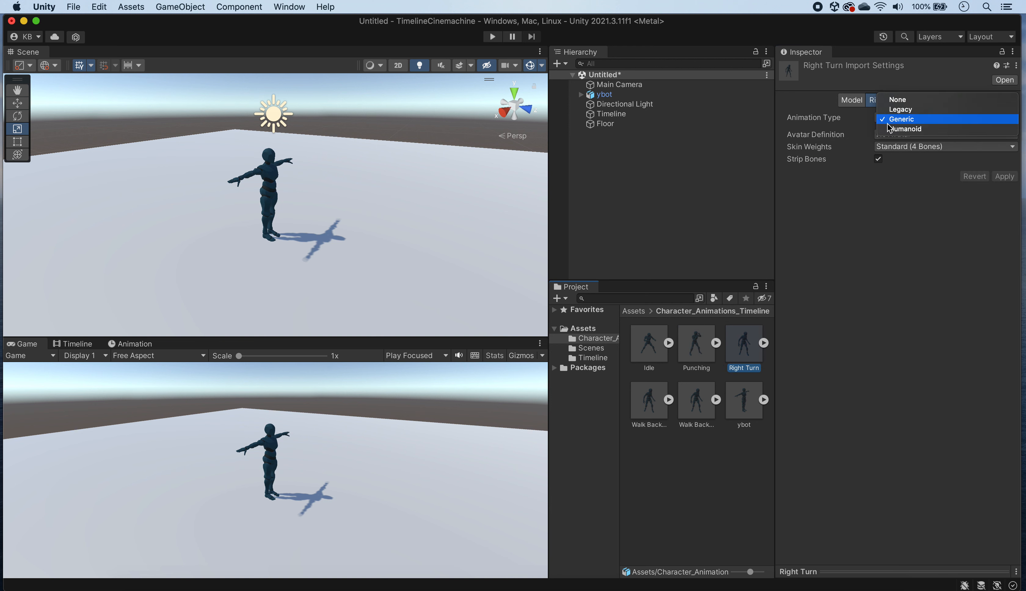
left_click(897, 131)
left_click(965, 135)
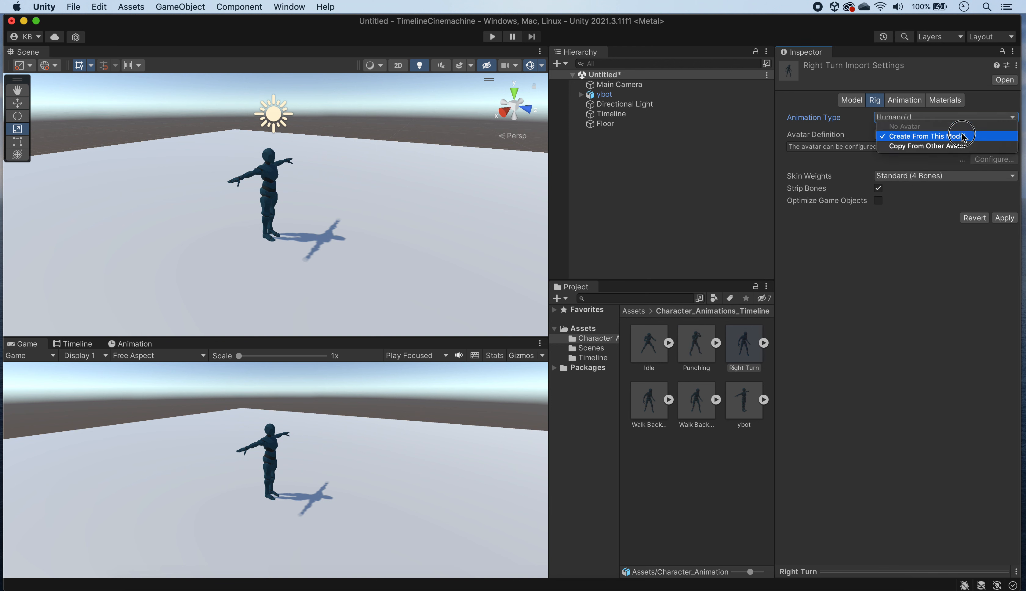
left_click(967, 145)
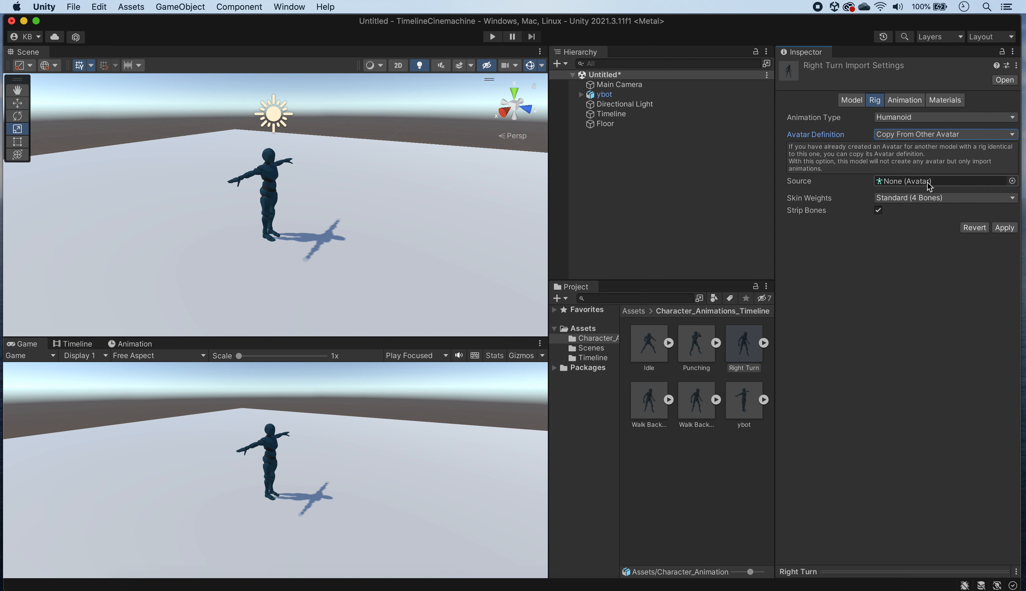
left_click(1013, 181)
left_click(788, 236)
left_click(713, 176)
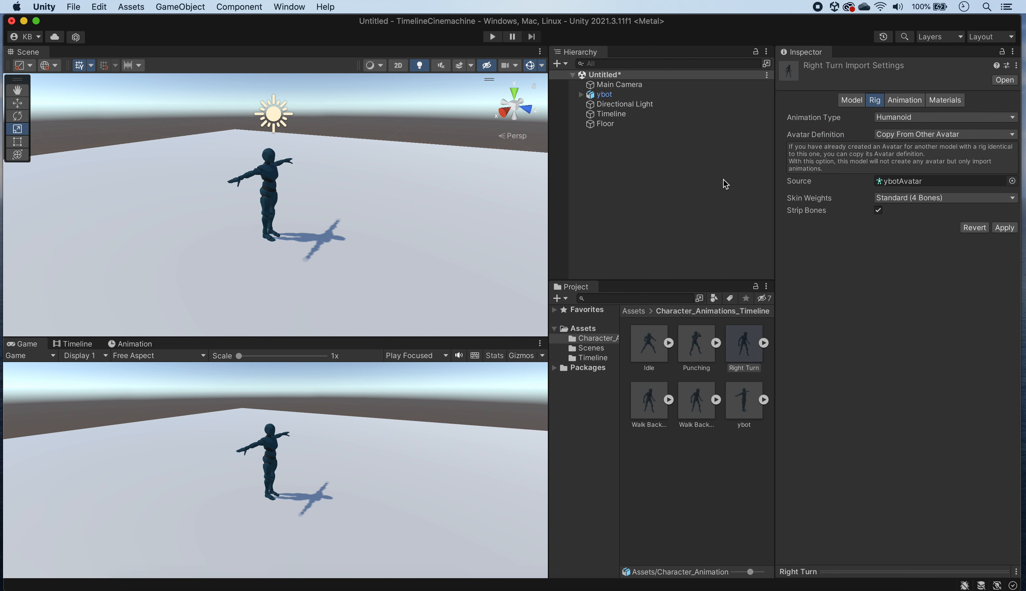
left_click(1004, 227)
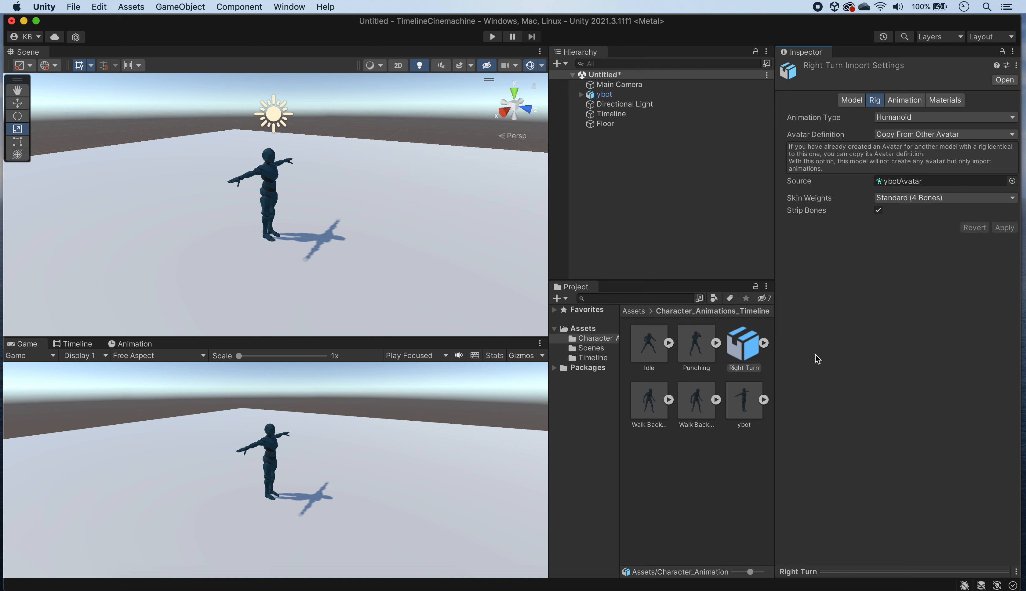
Step: Set the Walk Backwards (1) animation's rig to Humanoid with its avatar copied from ybotAvatar, and apply the import settings
left_click(650, 403)
left_click(893, 123)
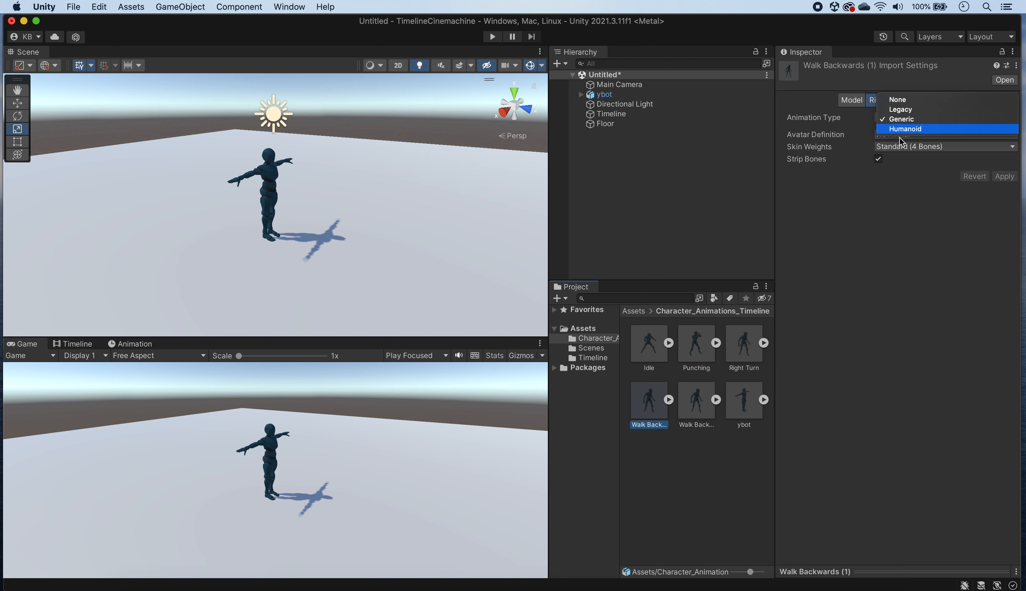
left_click(900, 137)
left_click(942, 135)
left_click(935, 146)
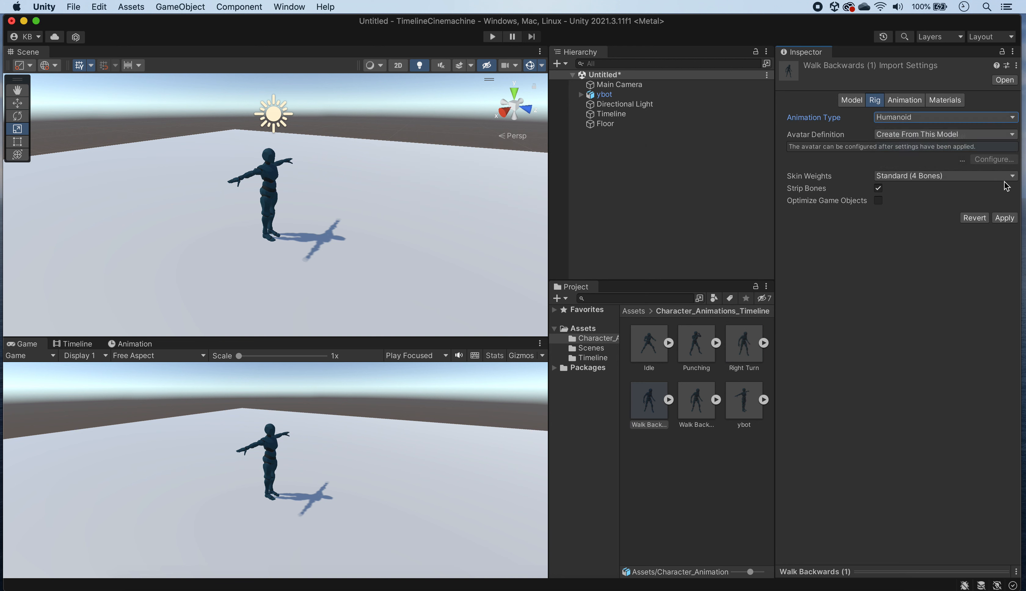
left_click(1013, 181)
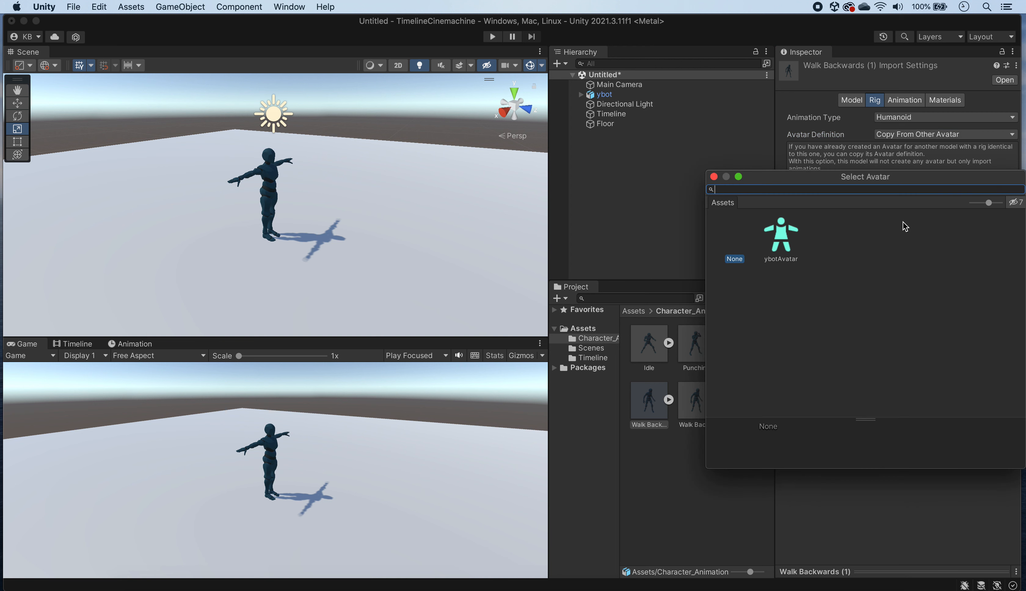
double_click(775, 242)
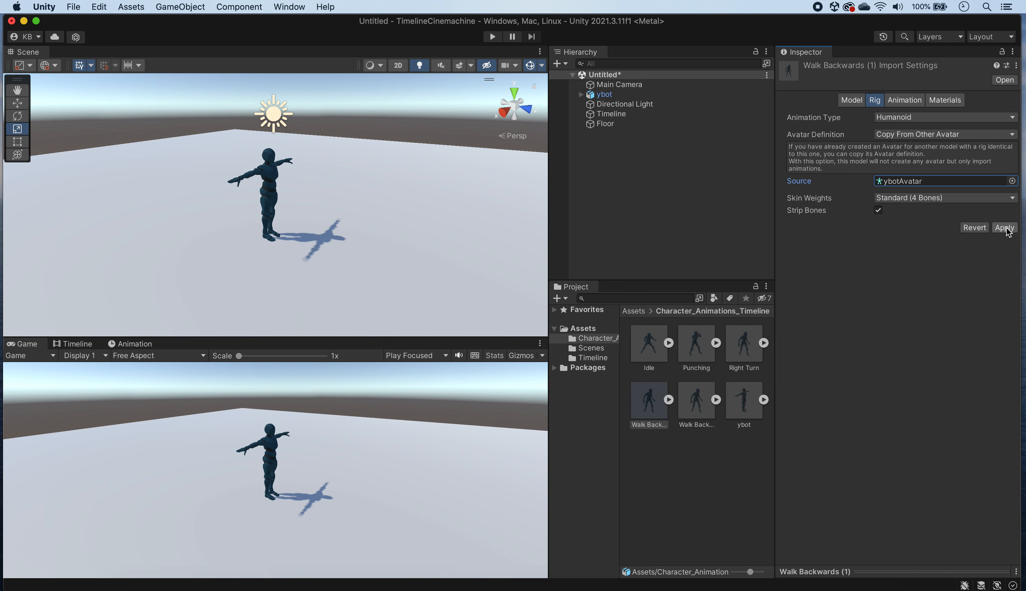
left_click(1004, 228)
Step: Set the Walk Backwards animation's rig to Humanoid with its avatar copied from ybotAvatar, and apply the import settings
left_click(698, 411)
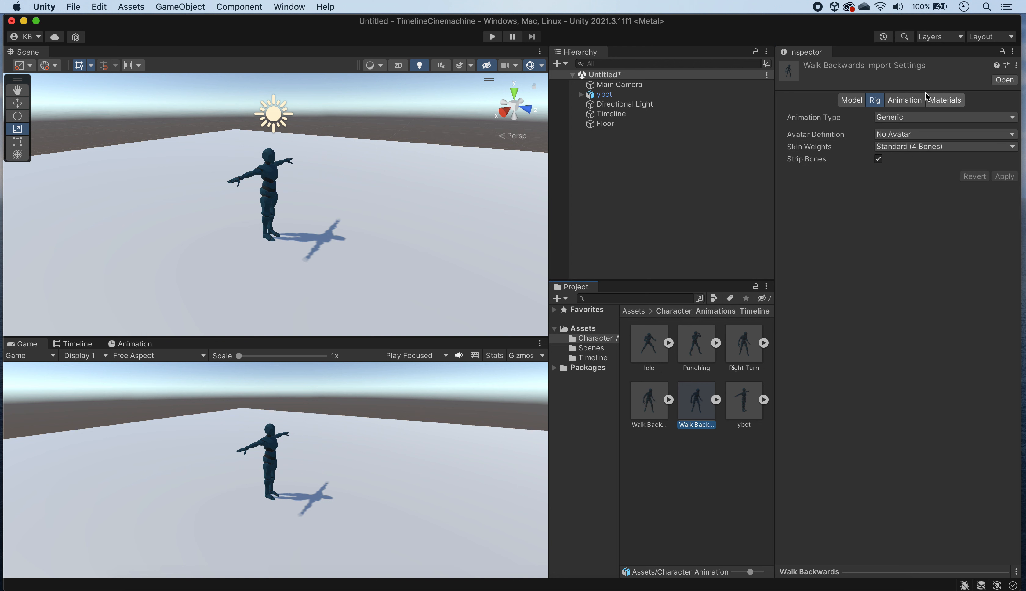
left_click(910, 117)
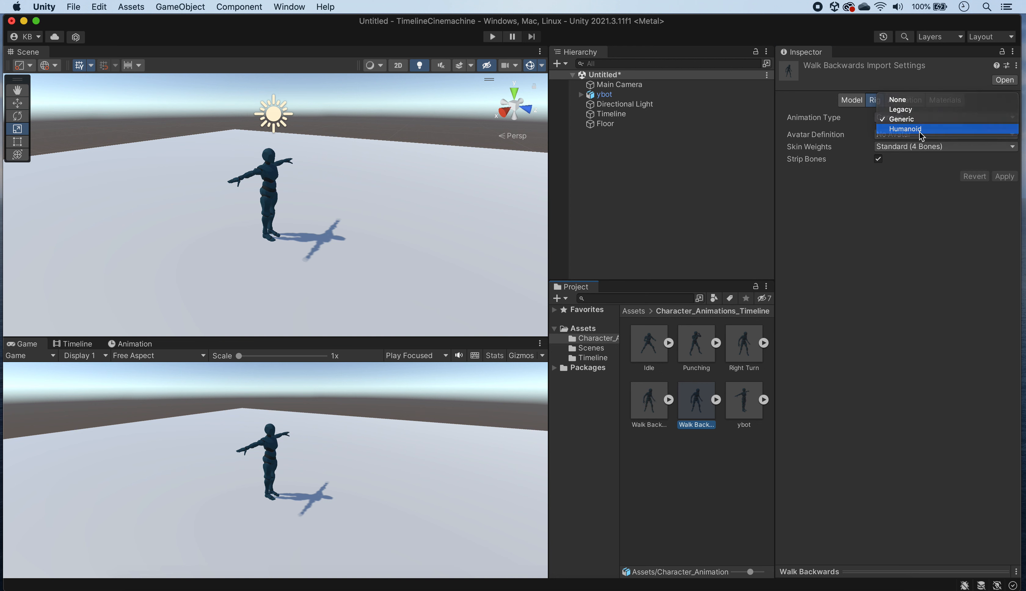
left_click(916, 129)
left_click(919, 134)
left_click(929, 147)
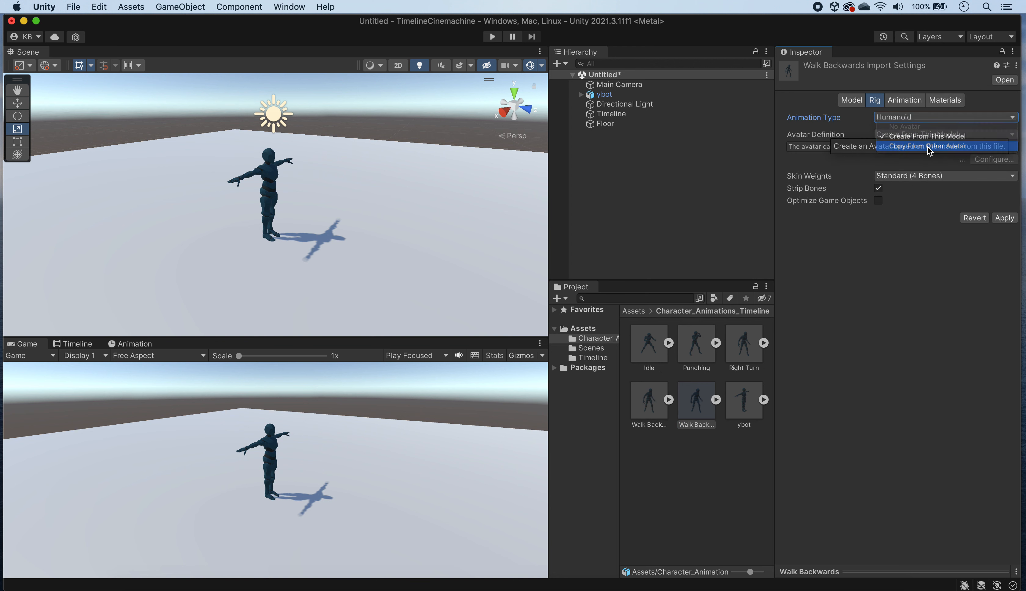
left_click(1013, 181)
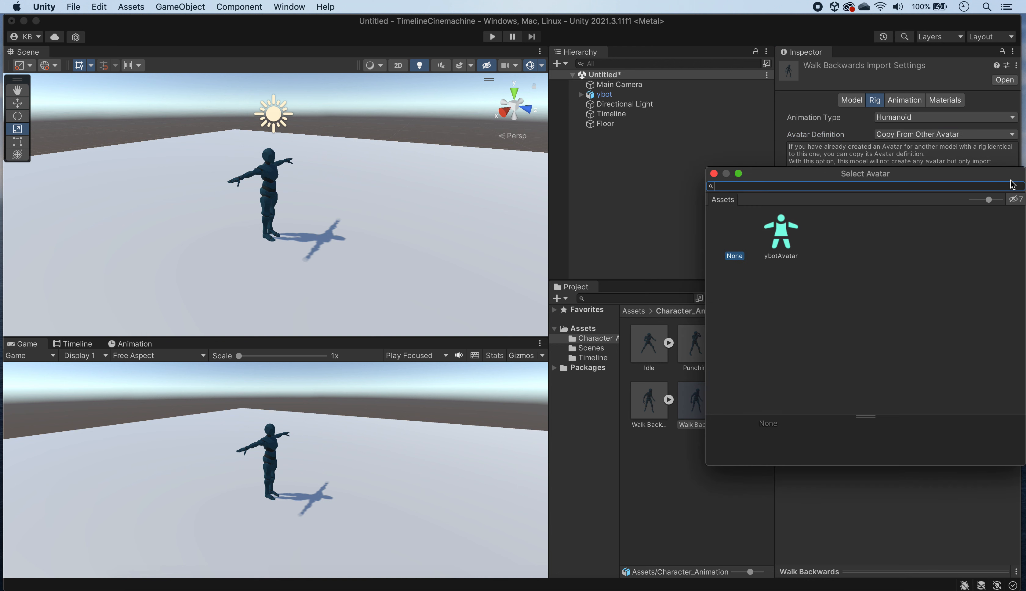
left_click(793, 235)
left_click(714, 173)
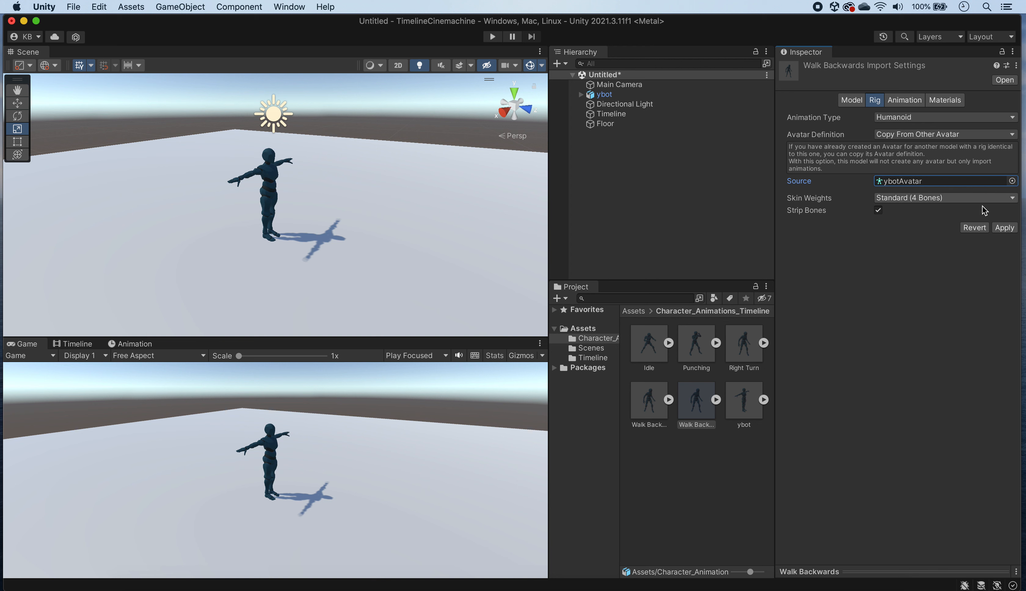
left_click(1005, 229)
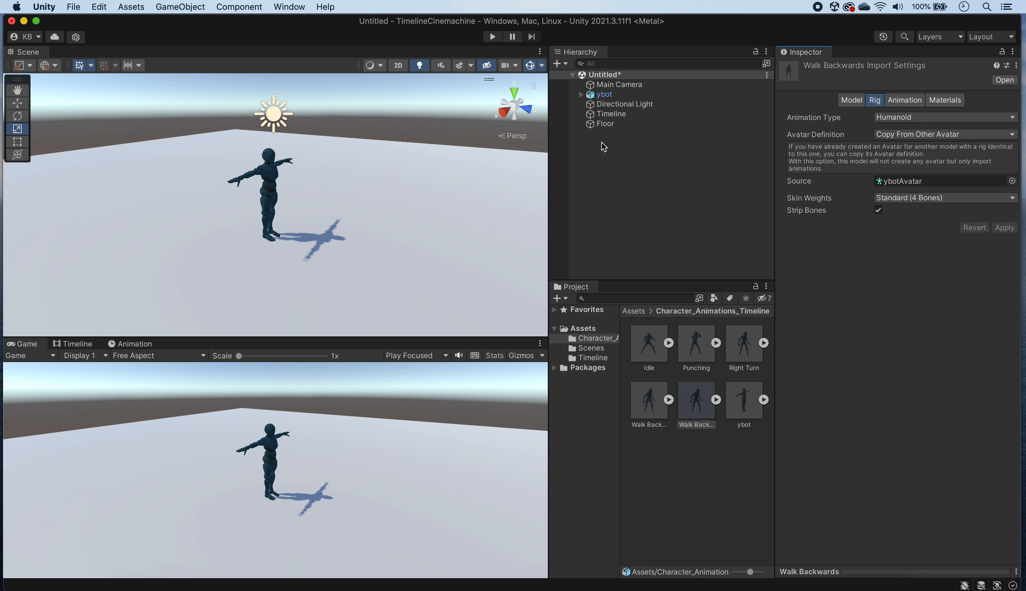
Step: Open the TimelineYBot timeline of the Timeline object and add ybot to it as an animation track
left_click(611, 115)
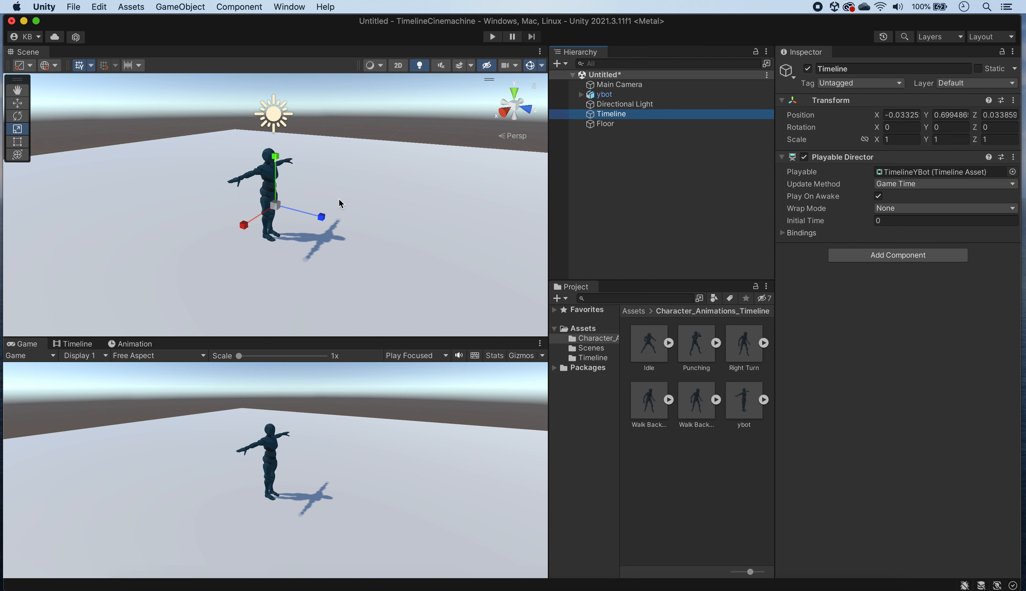
left_click(75, 344)
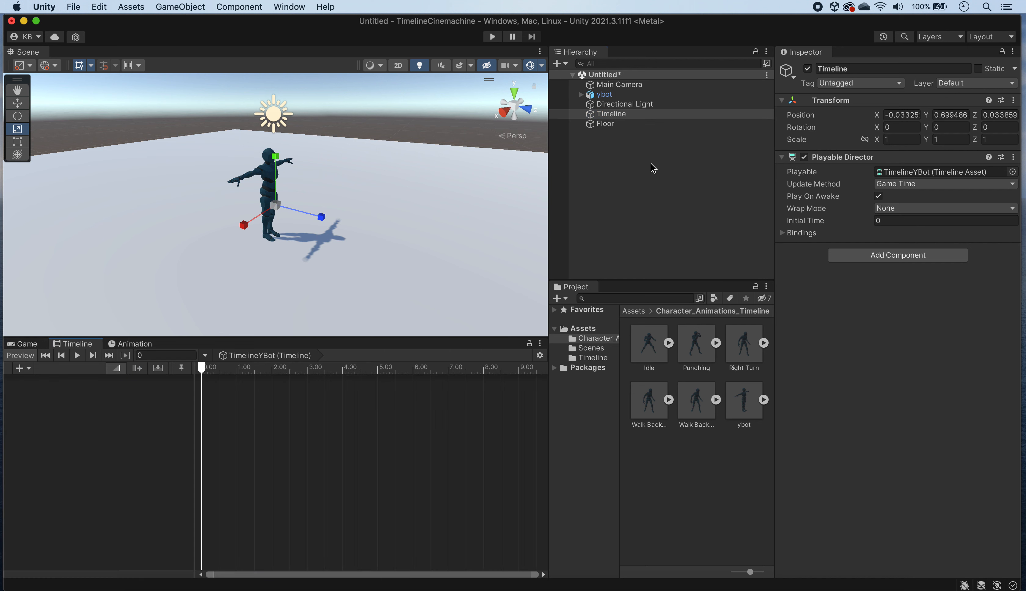
left_click(611, 114)
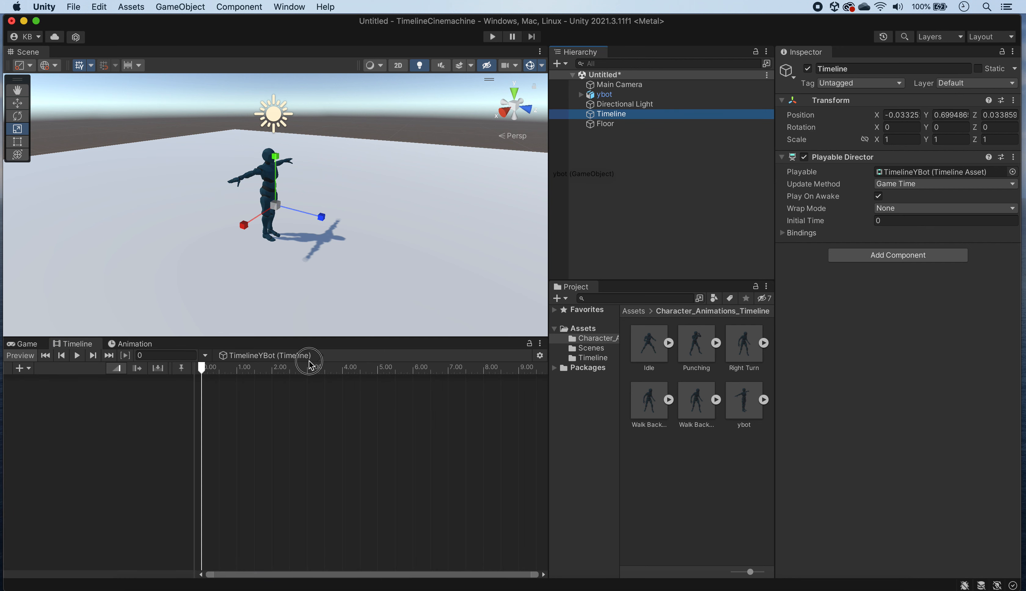
right_click(133, 401)
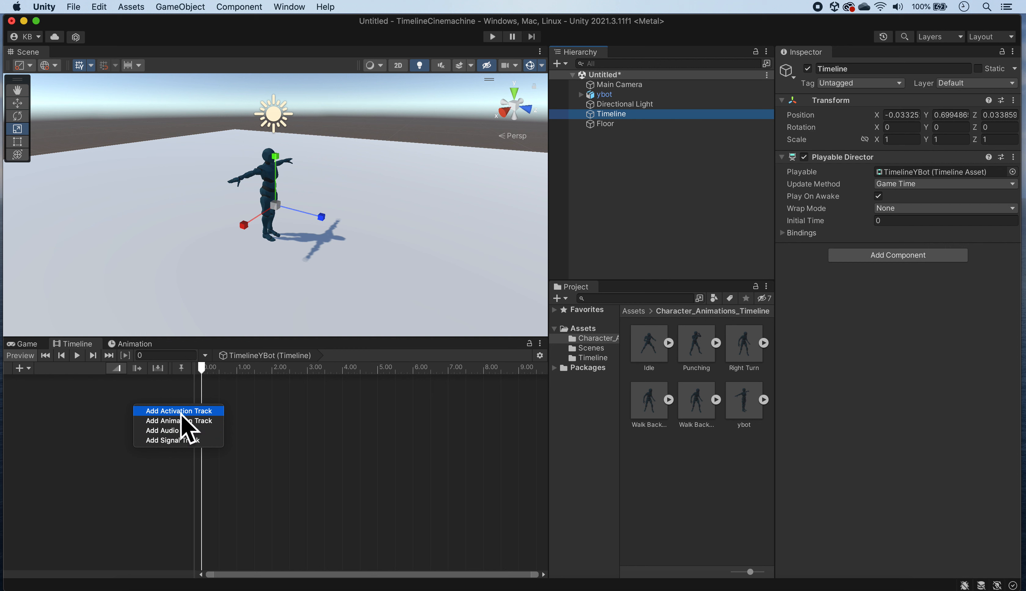
left_click(207, 424)
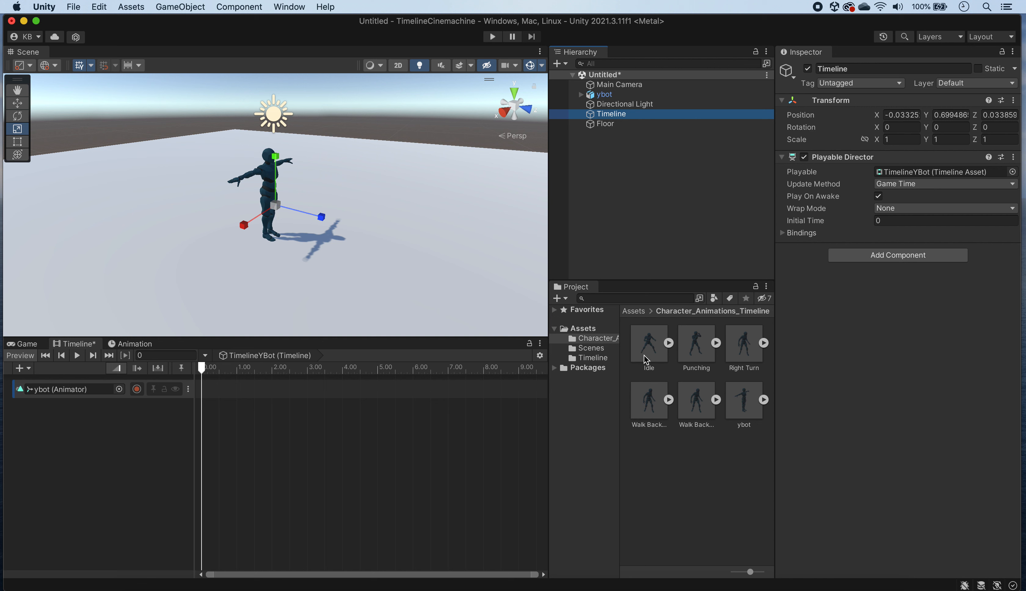
Step: Expand the Idle asset in the Character_Animations_Timeline folder to reveal its sub-assets
left_click(673, 344)
left_click(679, 343)
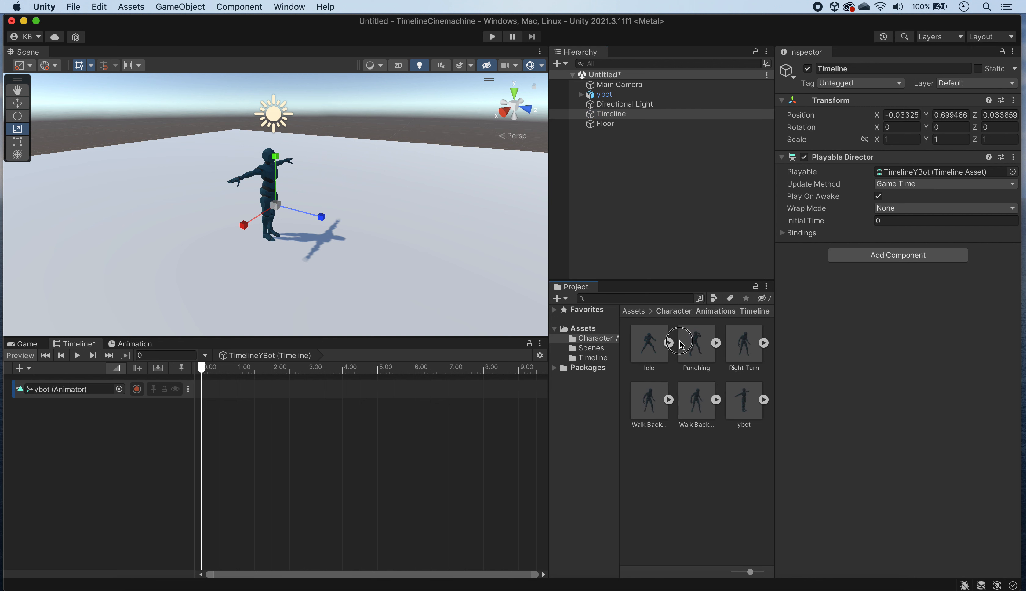
left_click(669, 345)
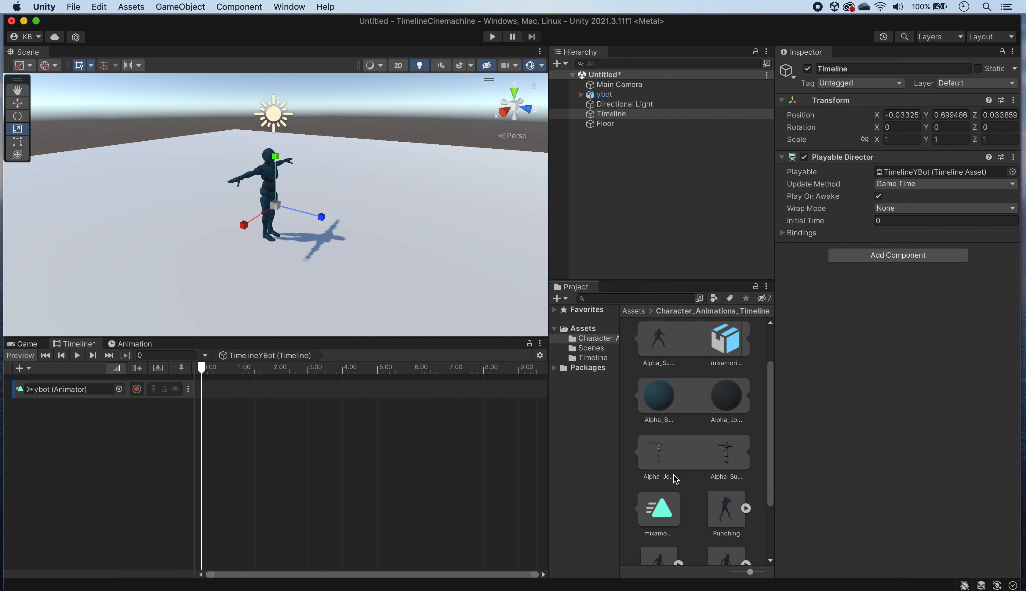
Step: Try placing Idle's mixamo.com clip on the ybot track at about 2.1 s and preview it by scrubbing to about 3.78 s
left_click_drag(658, 509, 277, 396)
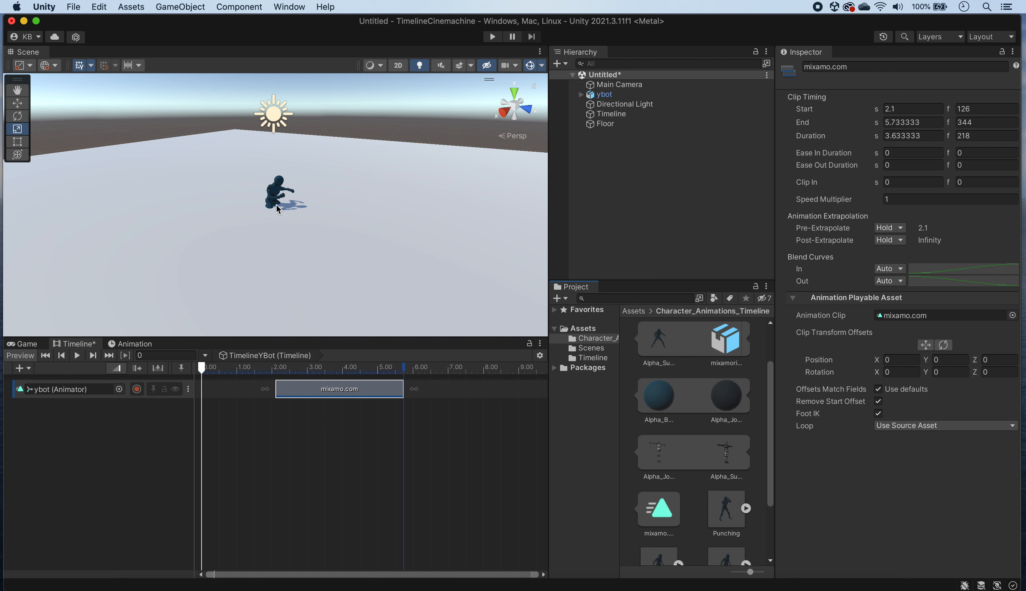
scroll(277, 208, "up", 10)
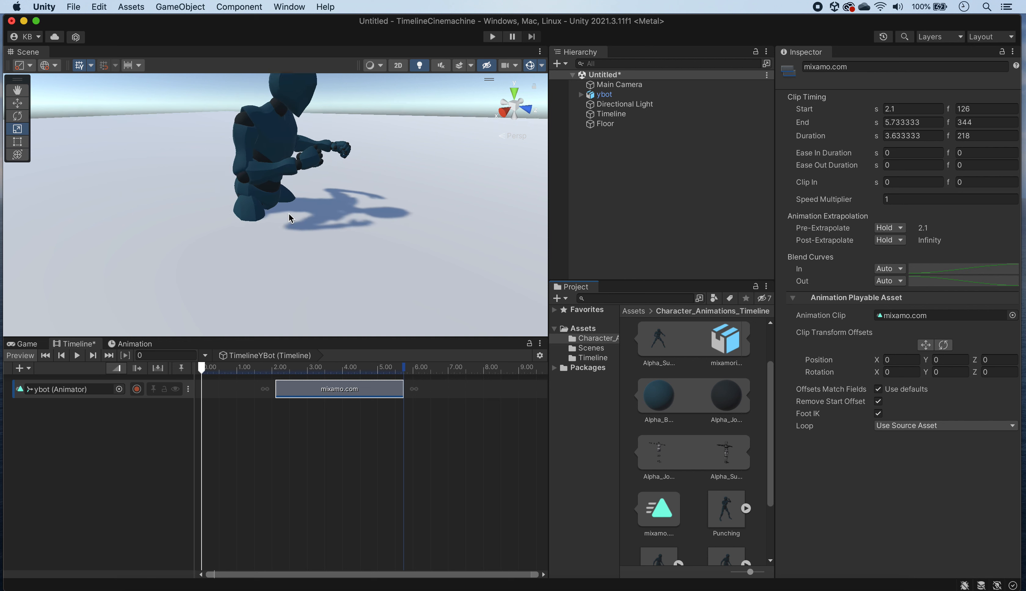
scroll(289, 216, "down", 5)
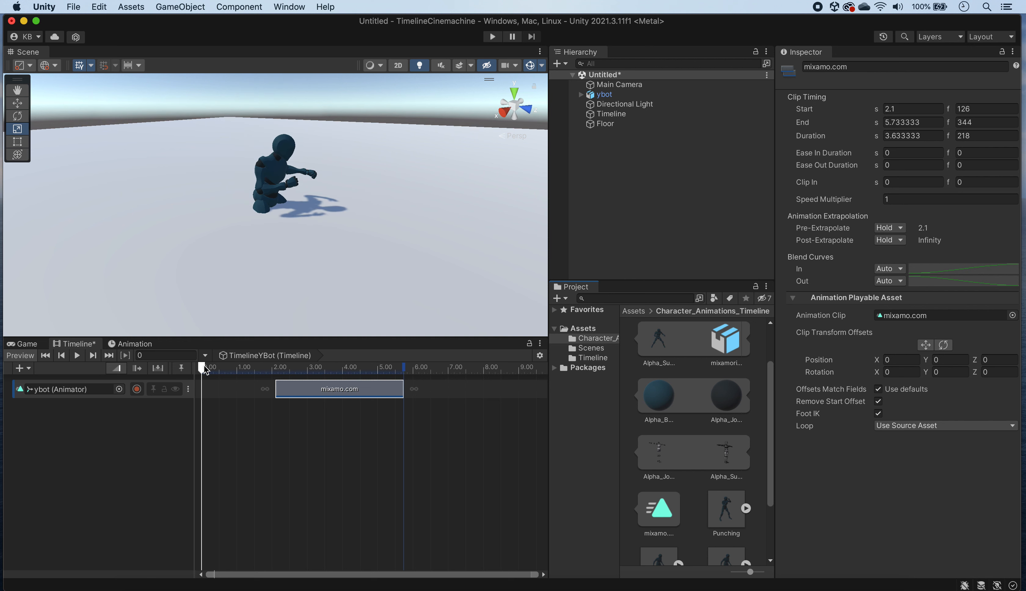
left_click_drag(201, 369, 334, 382)
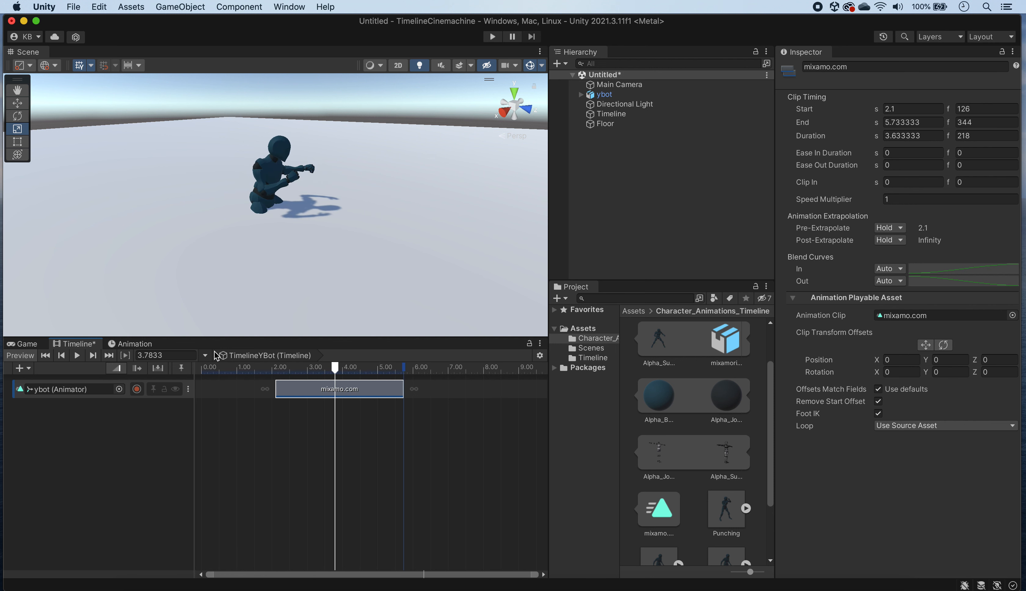
Step: Undo the placement of the mixamo.com clip on the ybot track and look through the Idle asset's contents again
key("super+z")
scroll(271, 248, "down", 3)
scroll(271, 251, "down", 3)
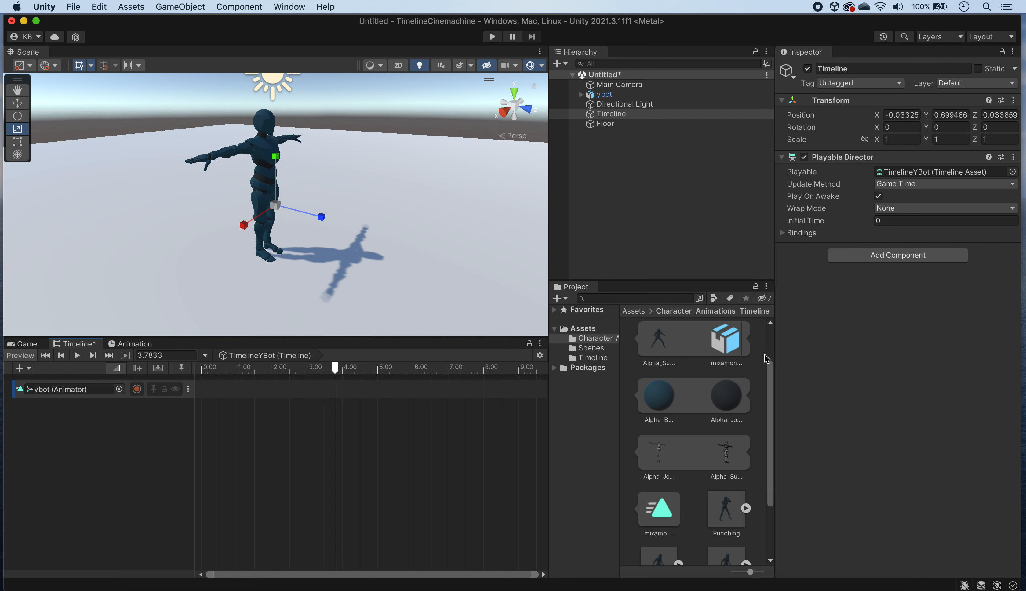
scroll(694, 424, "down", 2)
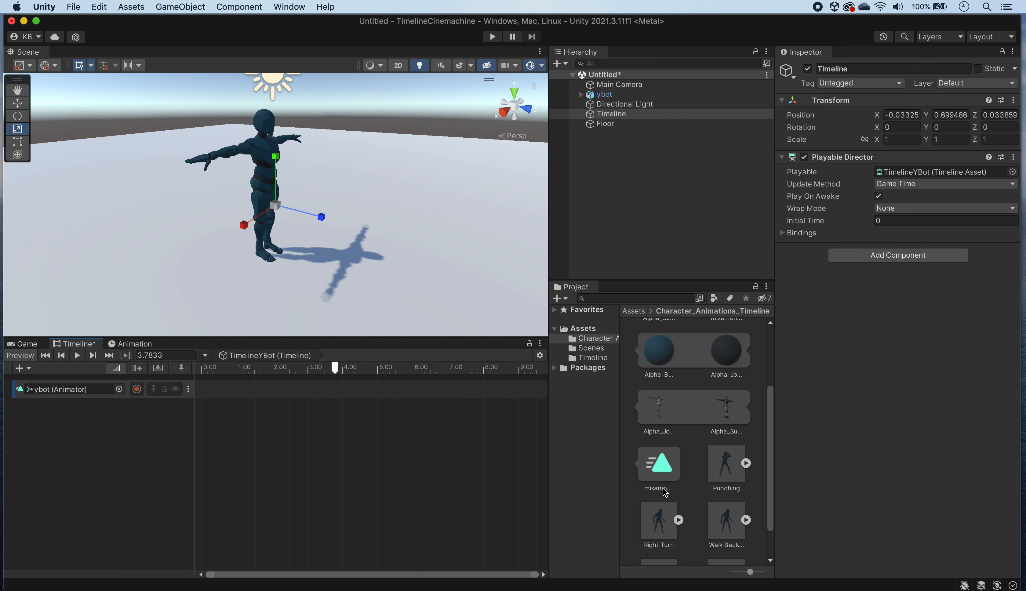
scroll(769, 401, "up", 4)
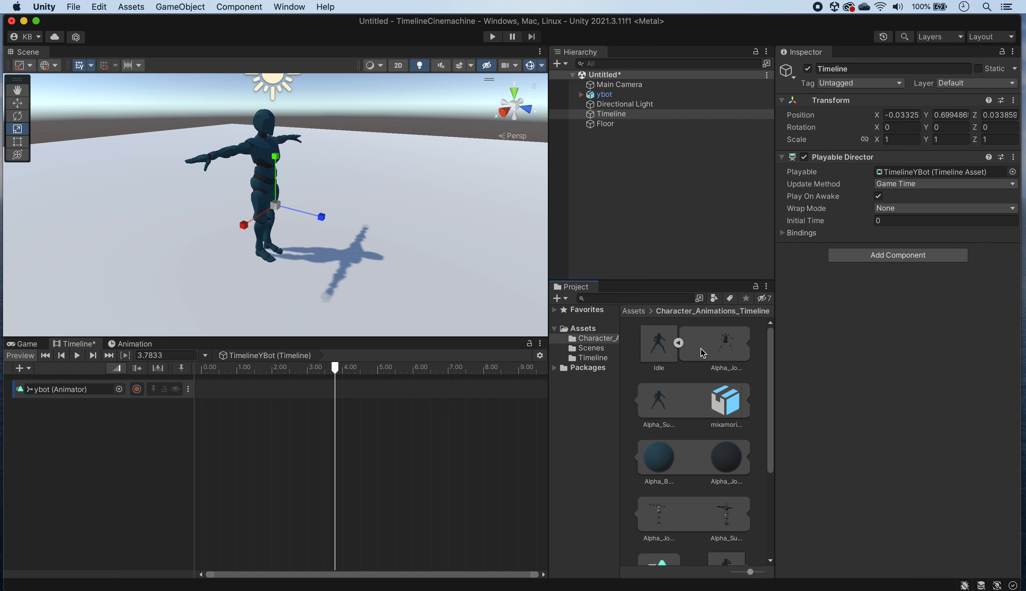
Step: Select the mixamo.com clip inside the Idle asset and show its keyframes in the Animation window
left_click(678, 343)
left_click(668, 343)
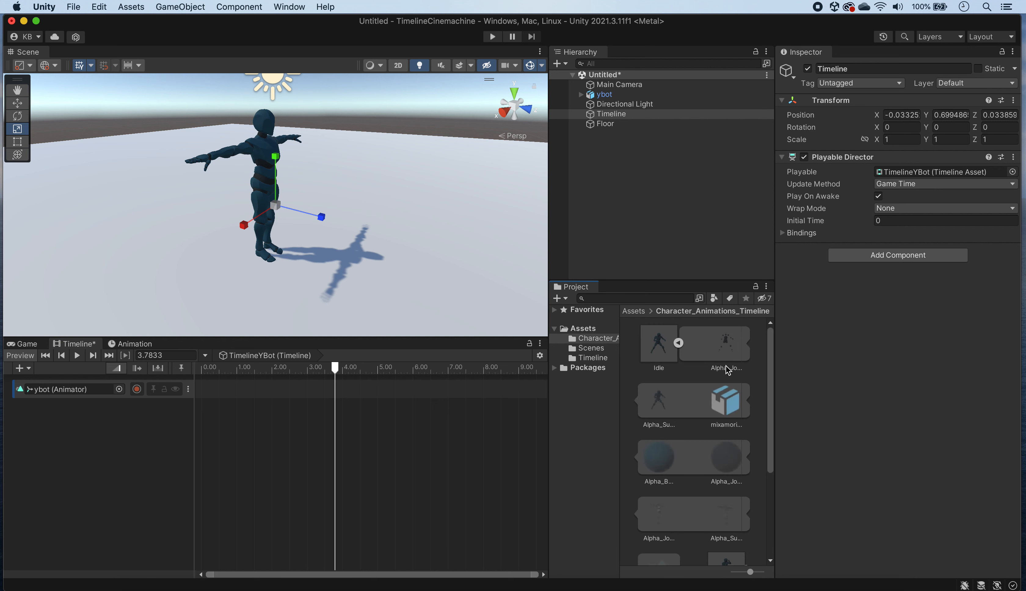
left_click(660, 420)
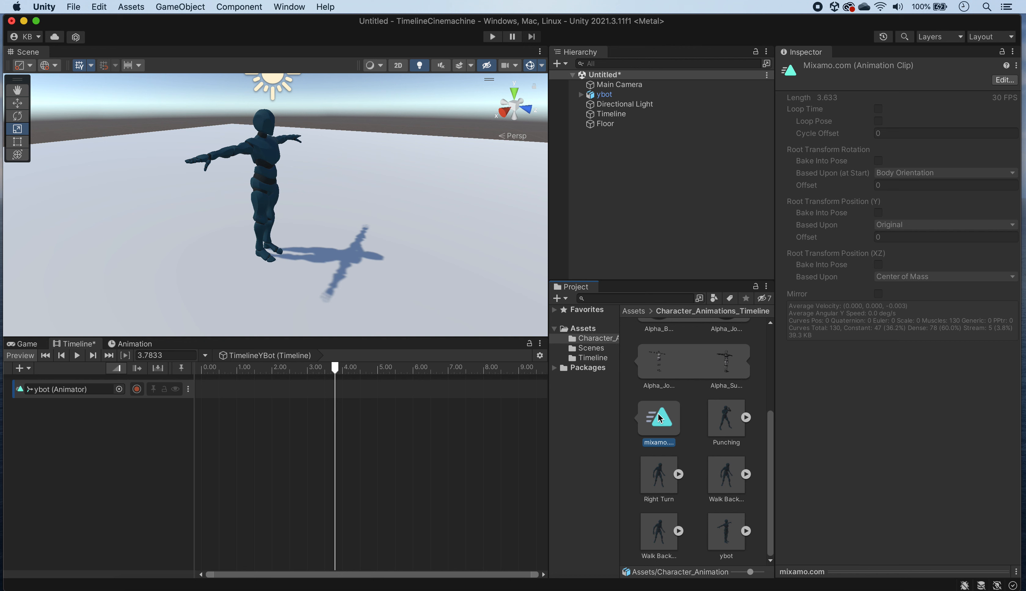
left_click(144, 346)
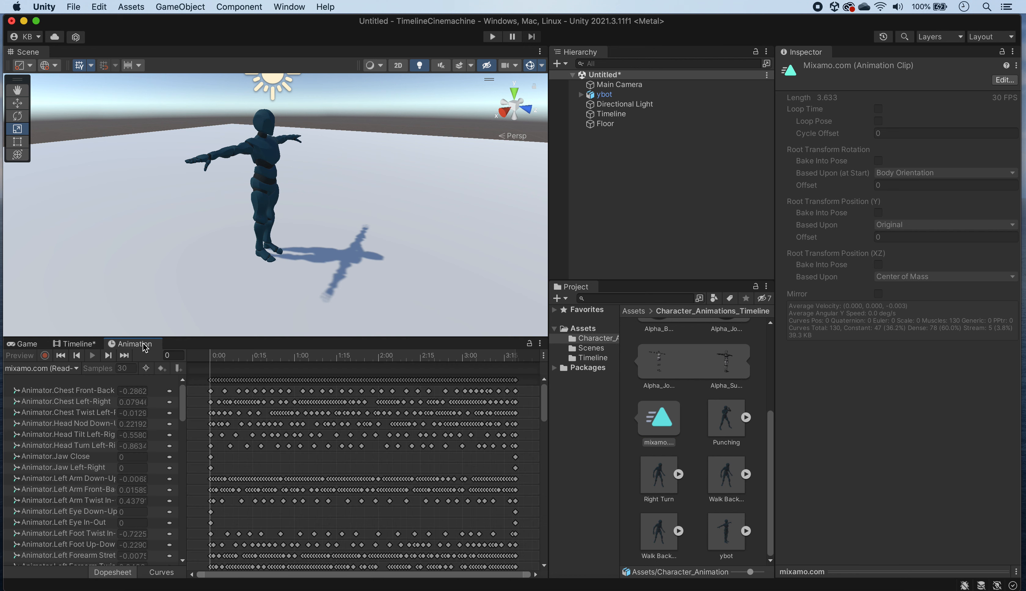
Step: Examine whether the properties and keyframes of the Idle asset's mixamo.com clip can be selected and moved
left_click(65, 456)
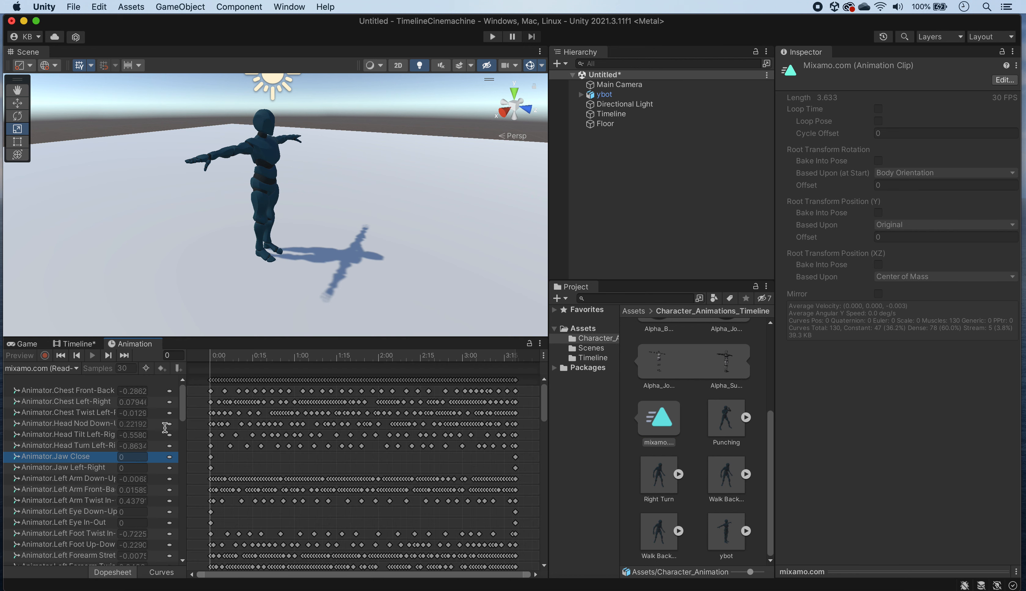
left_click(302, 426)
left_click(308, 426)
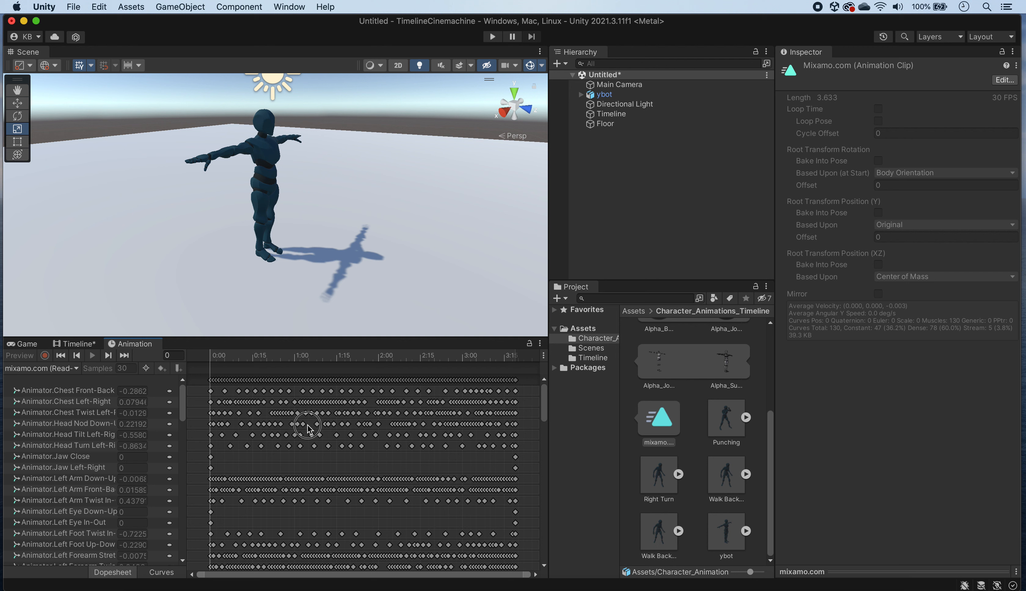
left_click(279, 416)
left_click_drag(348, 426, 391, 450)
left_click(337, 414)
left_click(337, 427)
mouse_move(337, 436)
left_mouse_down()
mouse_move(314, 468)
mouse_move(337, 441)
left_mouse_up()
left_click(354, 442)
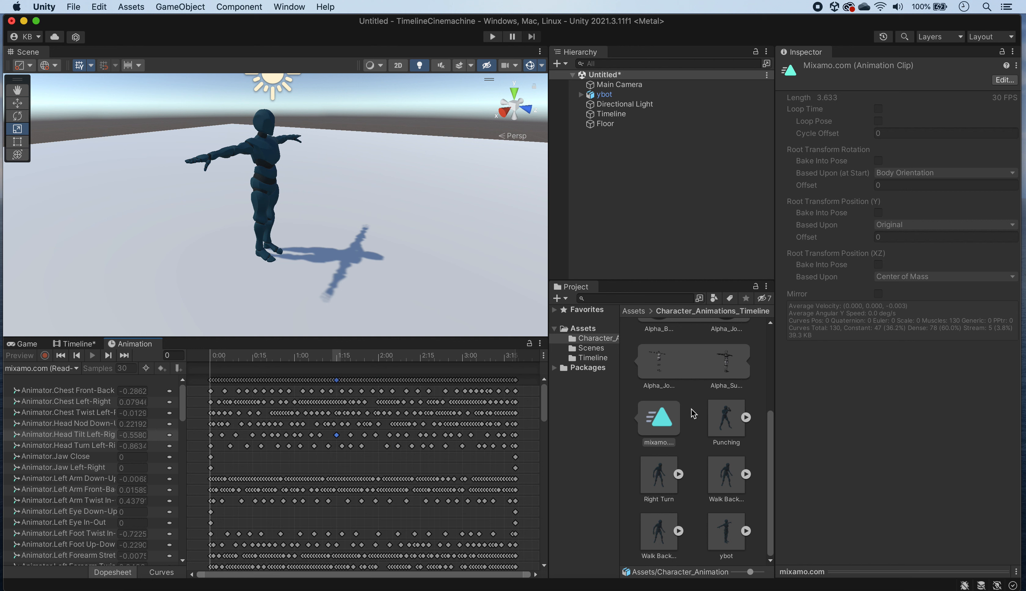
Step: Duplicate the mixamo.com clip from the Idle asset and rename the copy as Idle
left_click(664, 424)
key("super+d")
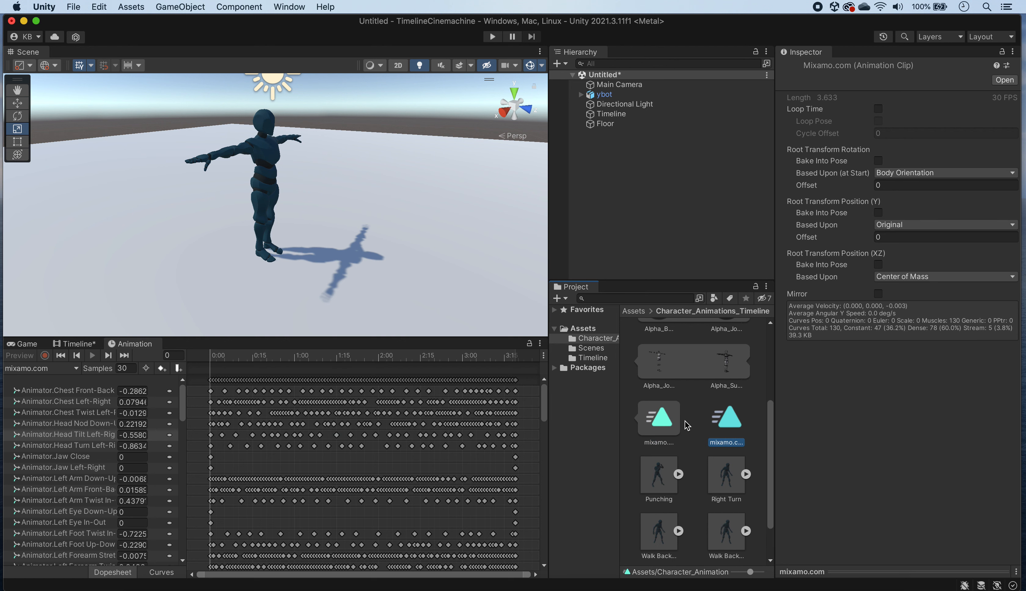
left_click(737, 442)
type("Idle")
key("Return")
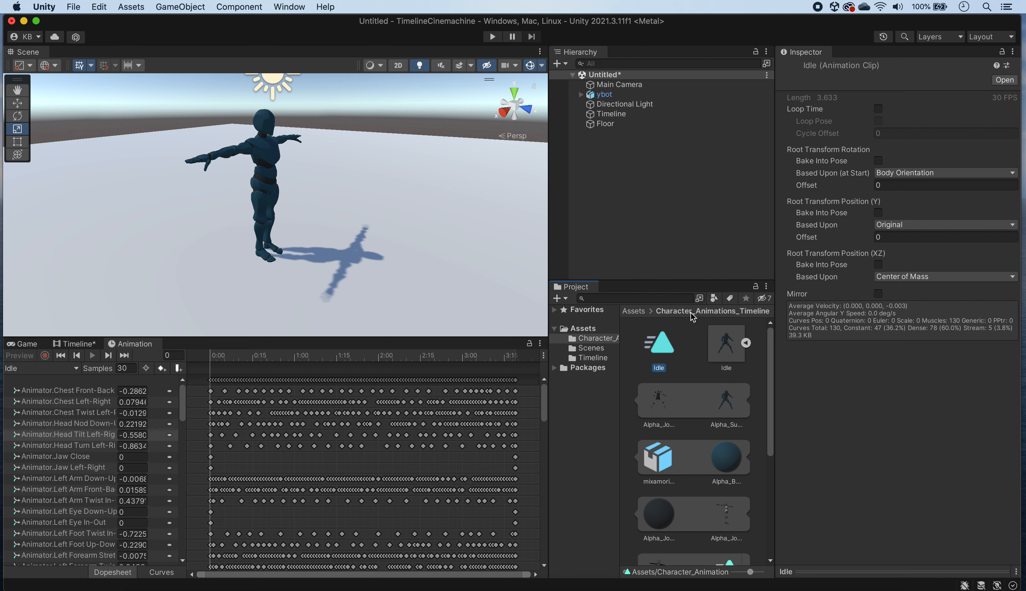
Step: Add the duplicated Idle clip to the ybot track on the TimelineYBot timeline, starting at 0 s
left_click(74, 344)
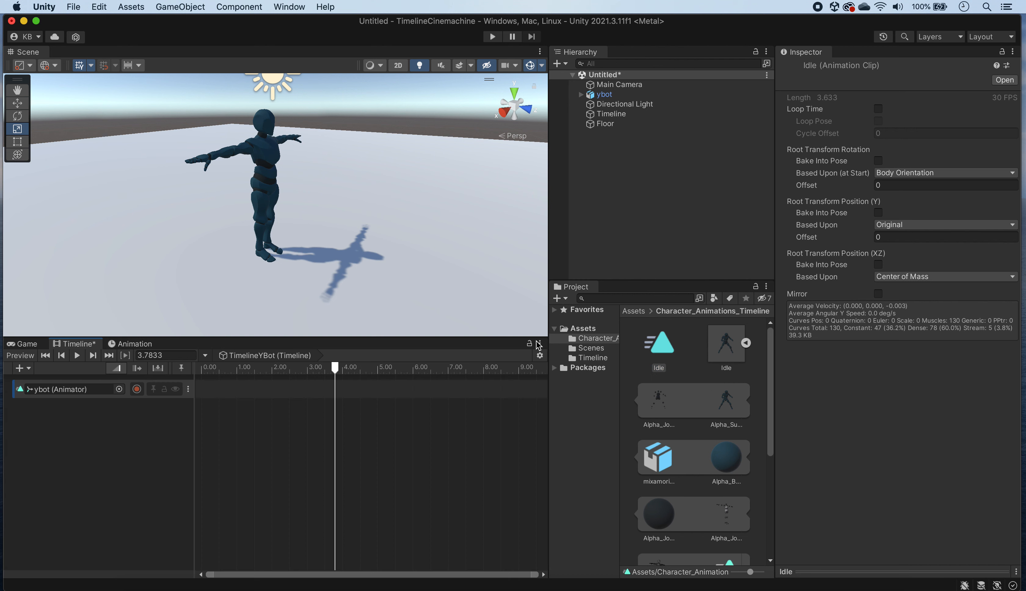
left_click_drag(662, 340, 253, 388)
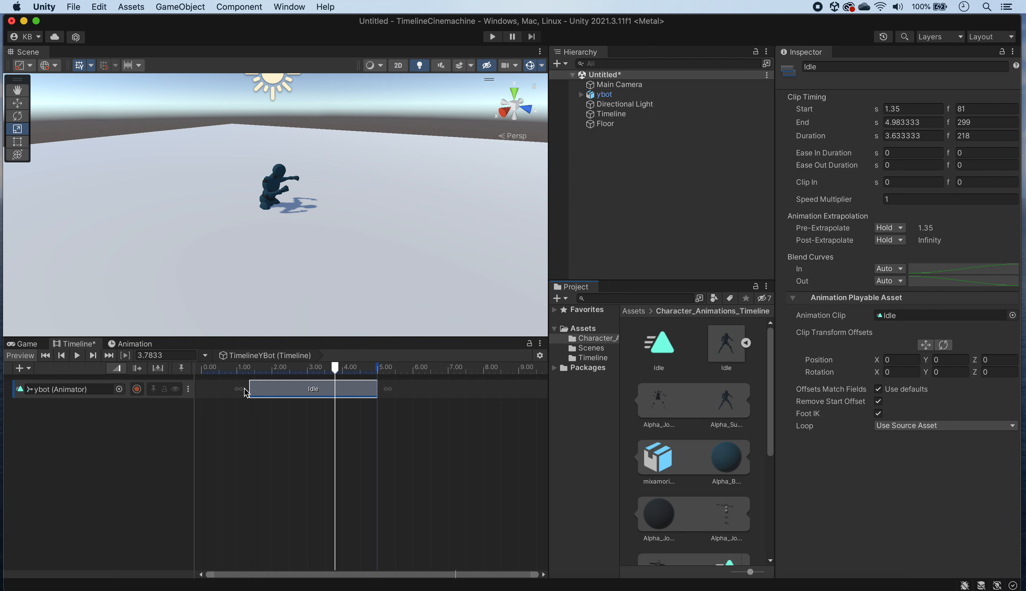
left_click_drag(314, 390, 266, 389)
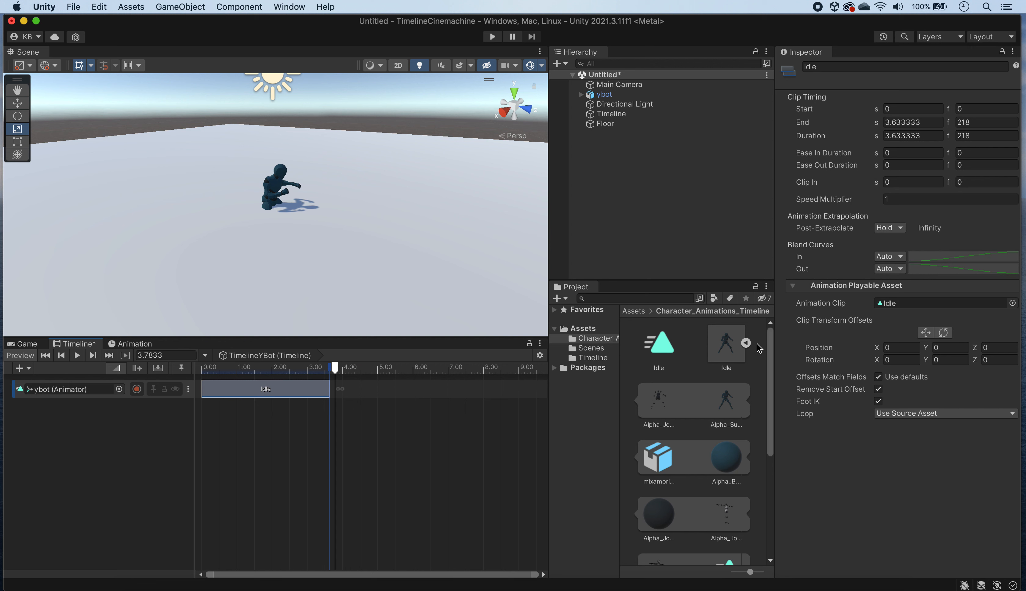
Step: Duplicate the mixamo.com clip from the Punching asset and rename the copy as Punching
left_click(745, 344)
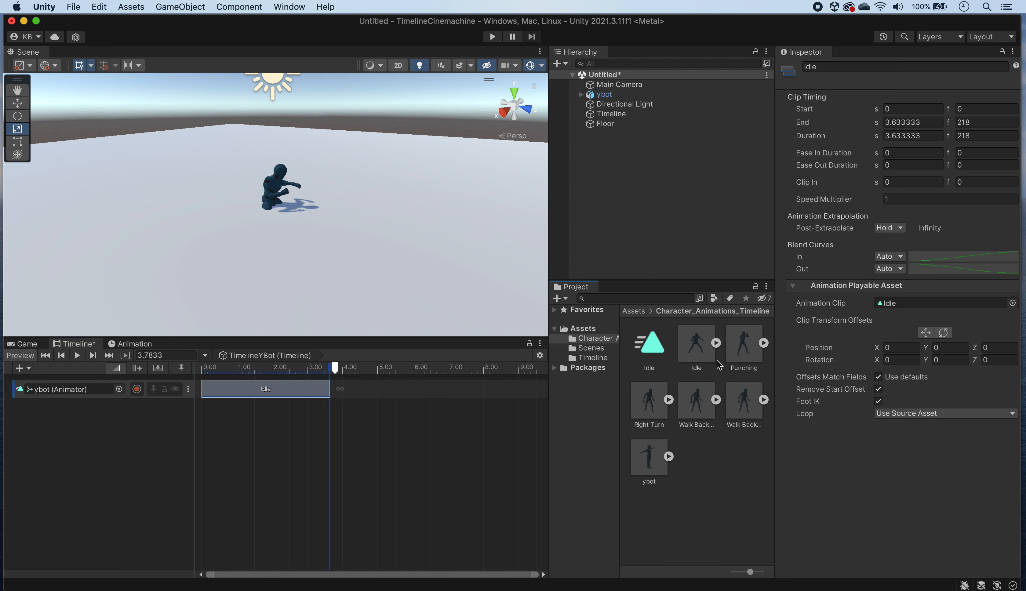
left_click(764, 343)
scroll(707, 432, "down", 5)
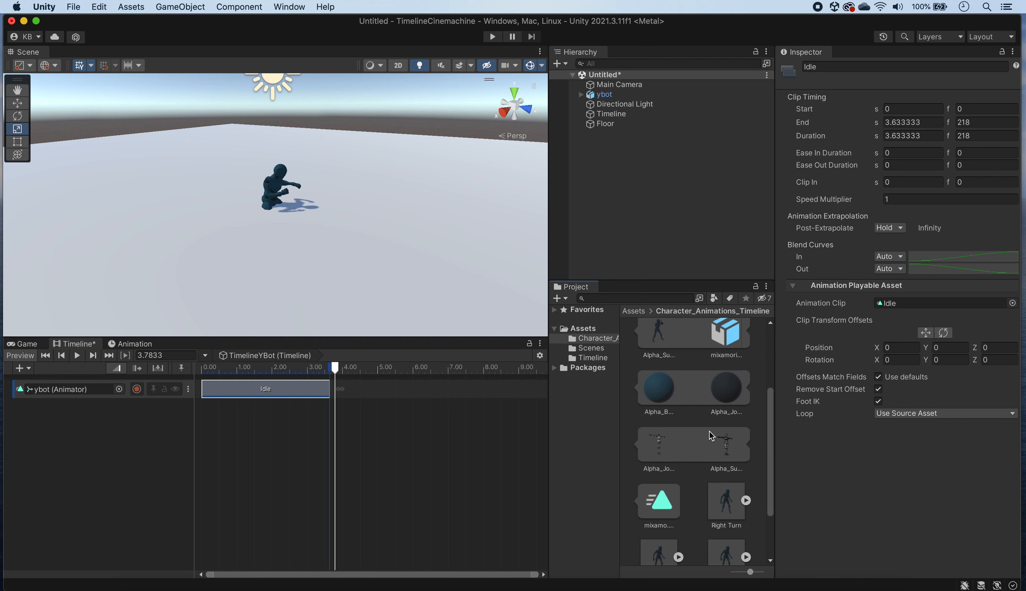
left_click(663, 425)
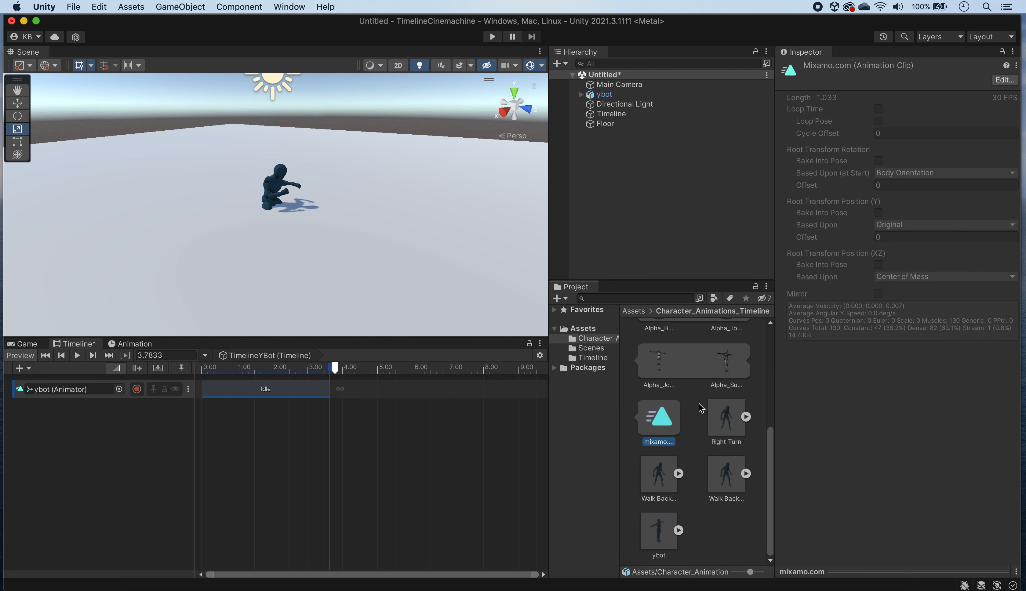
scroll(700, 408, "up", 3)
left_click(660, 426)
left_click(658, 424)
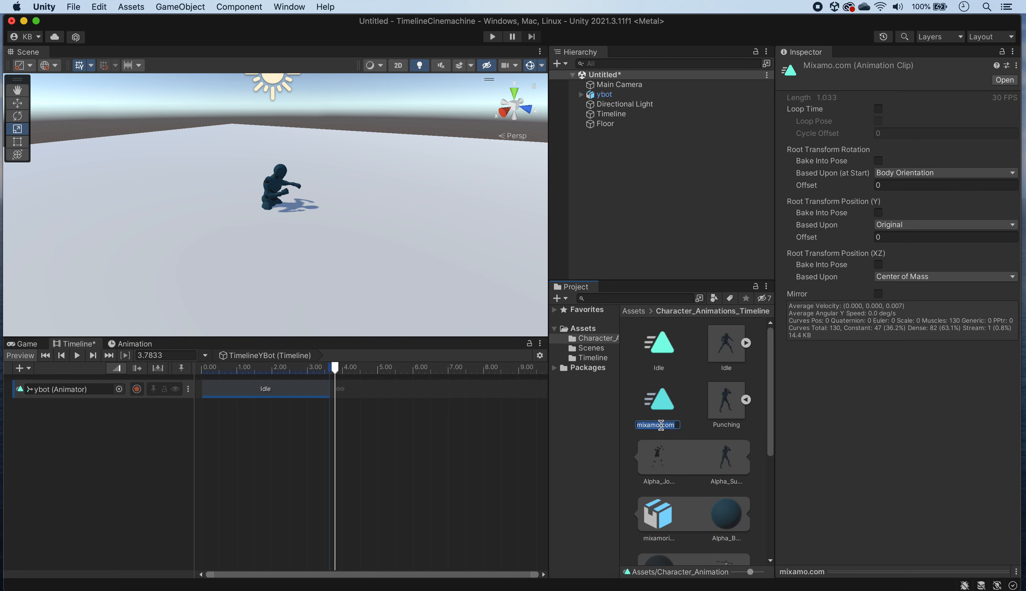
type("Punching")
key("Return")
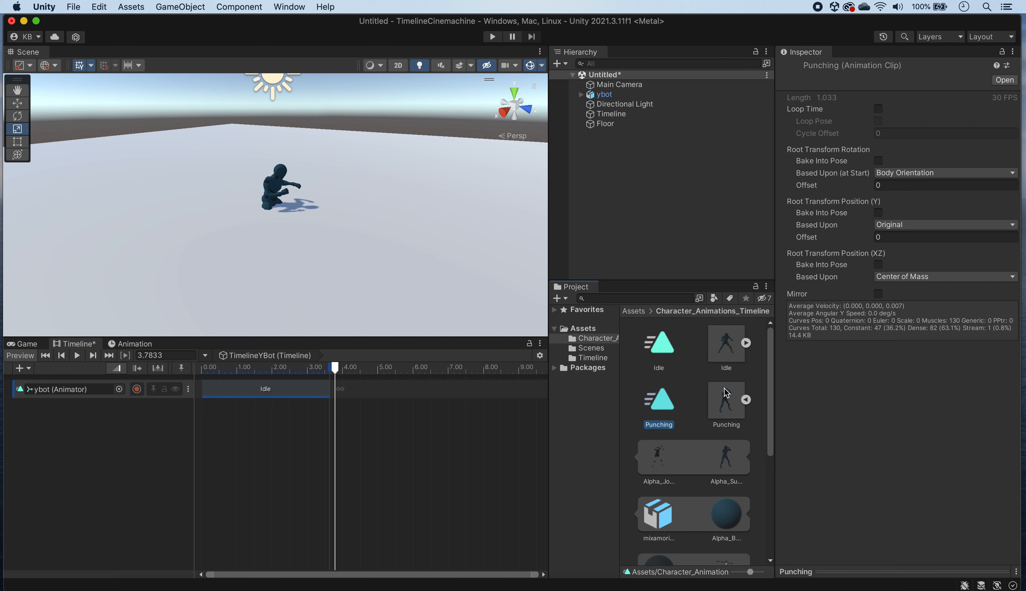
left_click(746, 400)
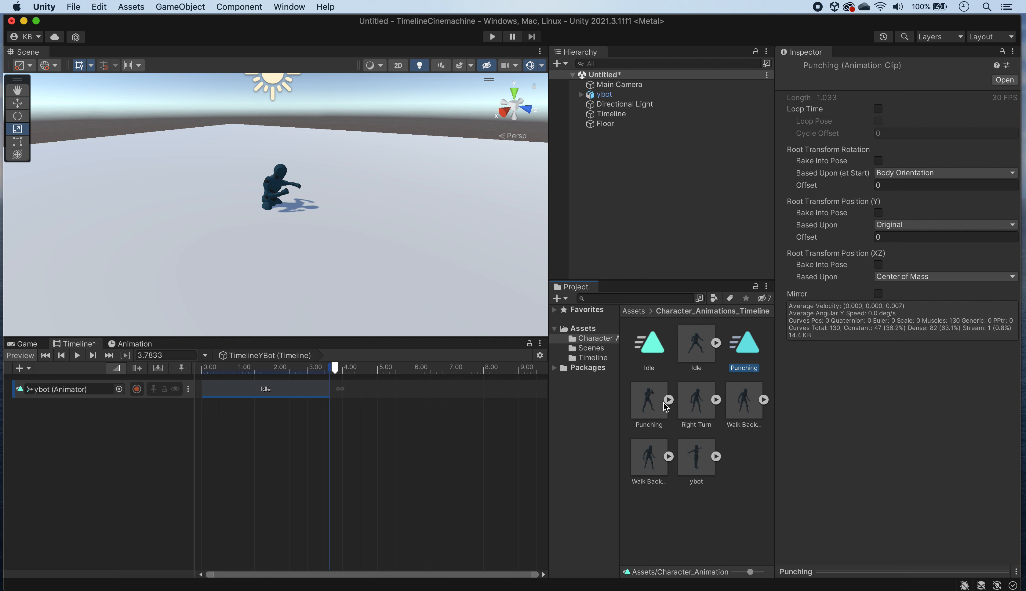
Step: Duplicate the mixamo.com clip from the Right Turn asset and rename the copy as RightTurn
left_click(716, 399)
scroll(710, 488, "down", 5)
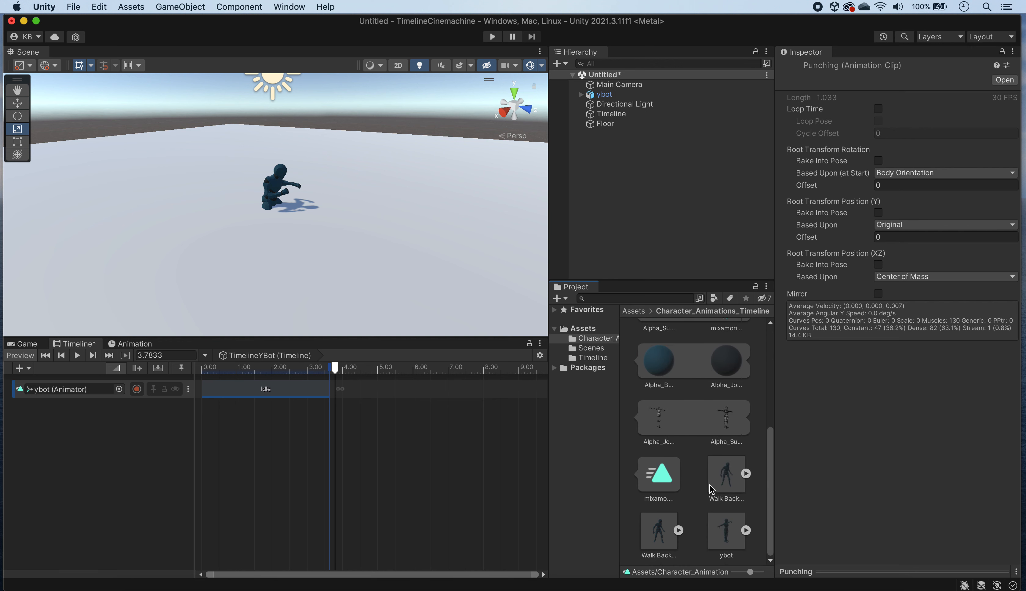
left_click(676, 483)
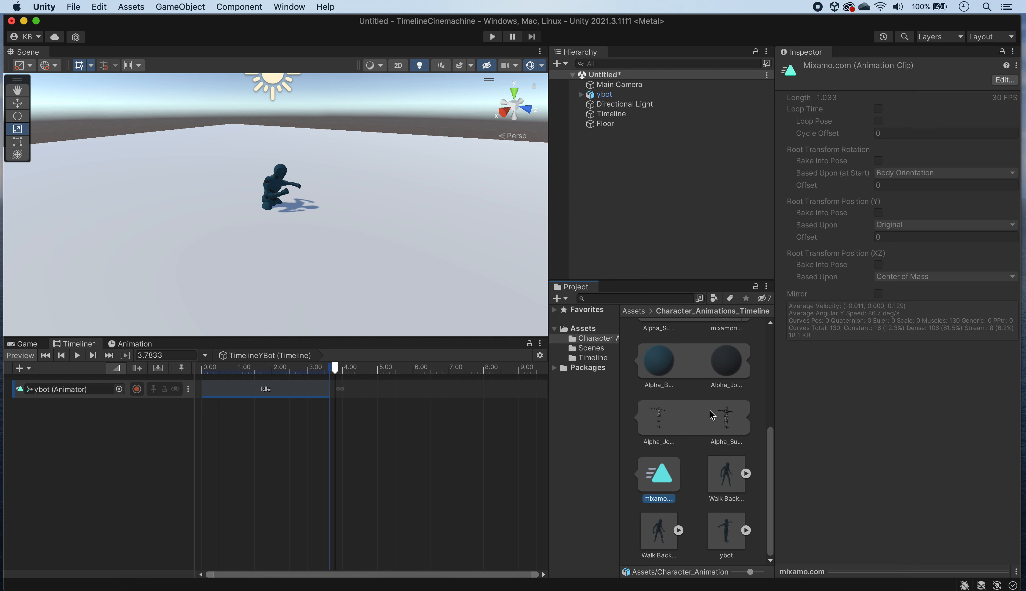
key("ctrl+d")
left_click(659, 425)
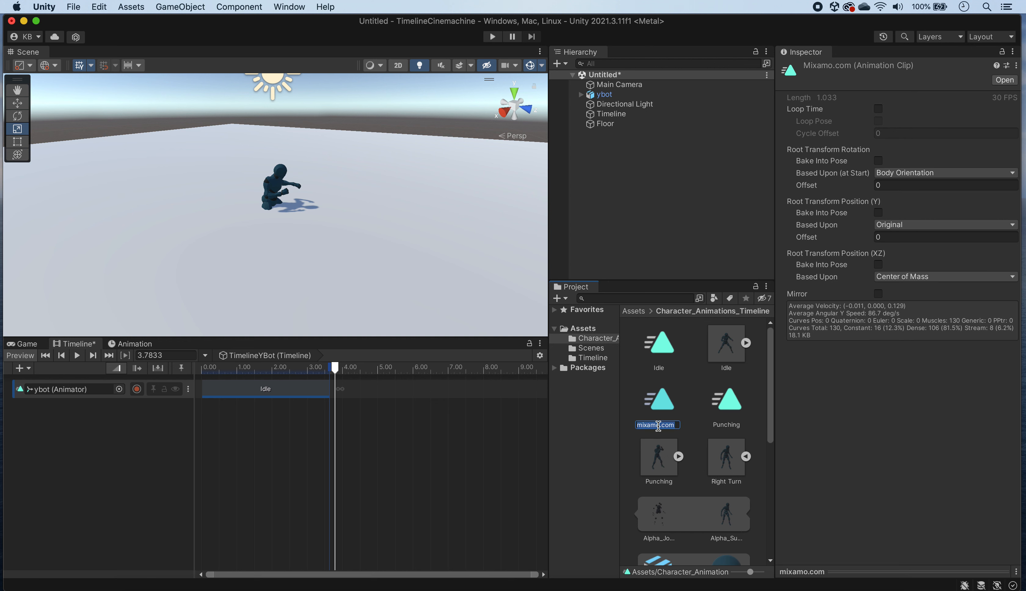
type("Right")
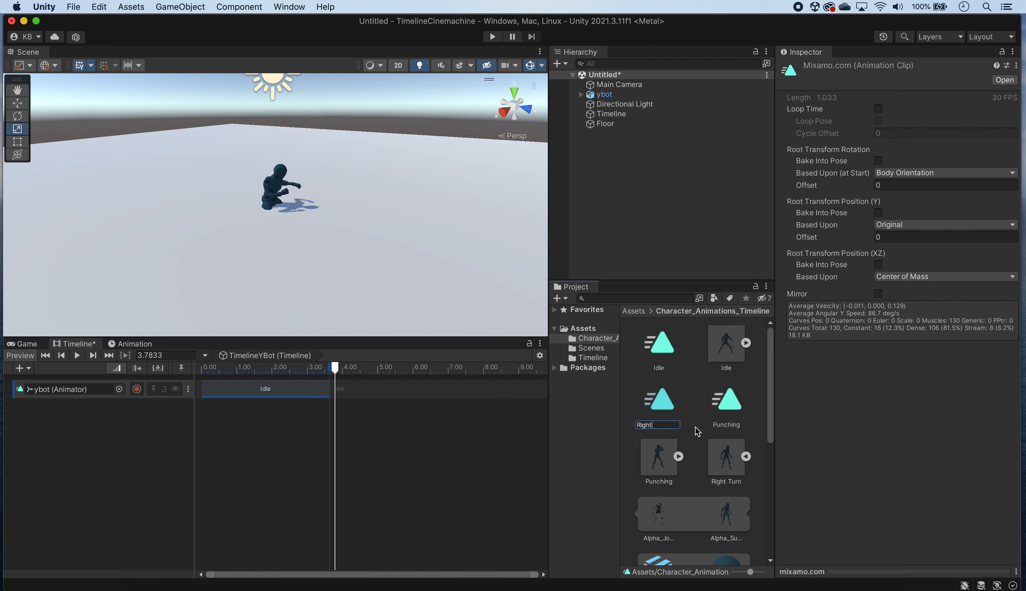
type("Turn")
key("Return")
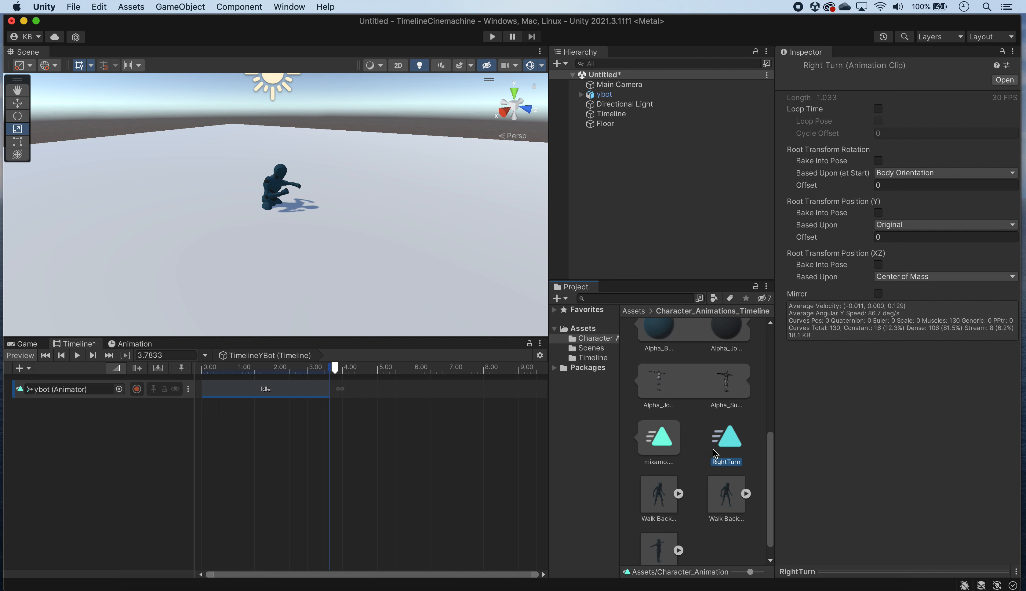
scroll(713, 453, "down", 1)
scroll(703, 418, "up", 10)
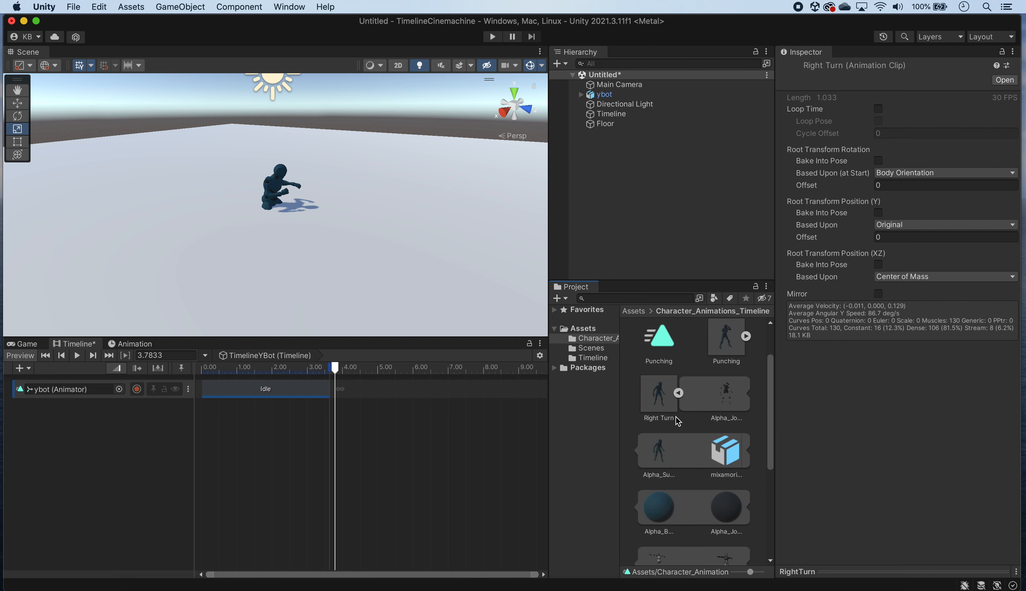
left_click(675, 394)
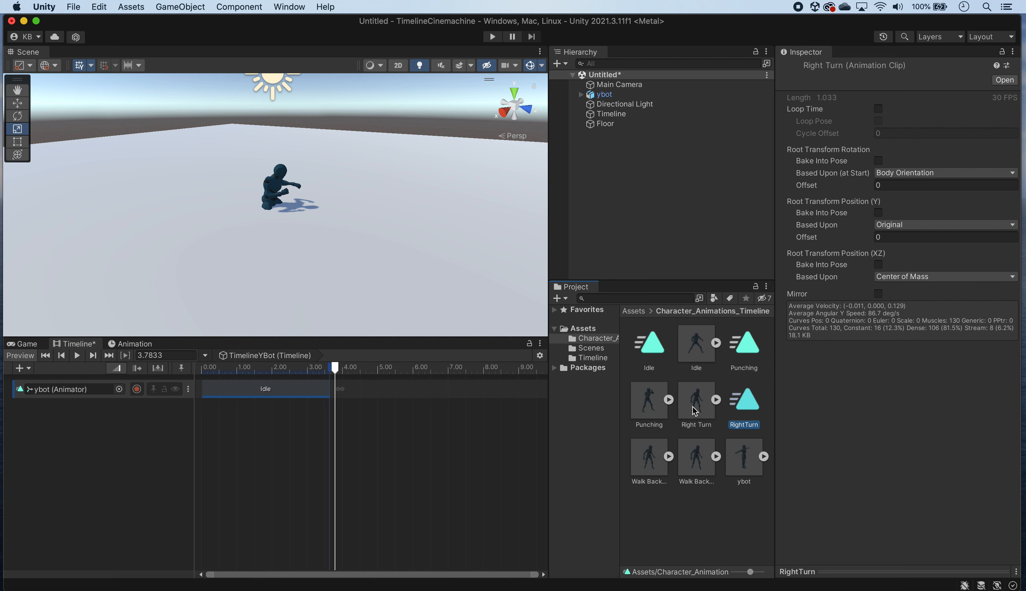
Step: Duplicate the mixamo.com clip from the first Walk Back asset and rename the copy as WalkBack
left_click(668, 457)
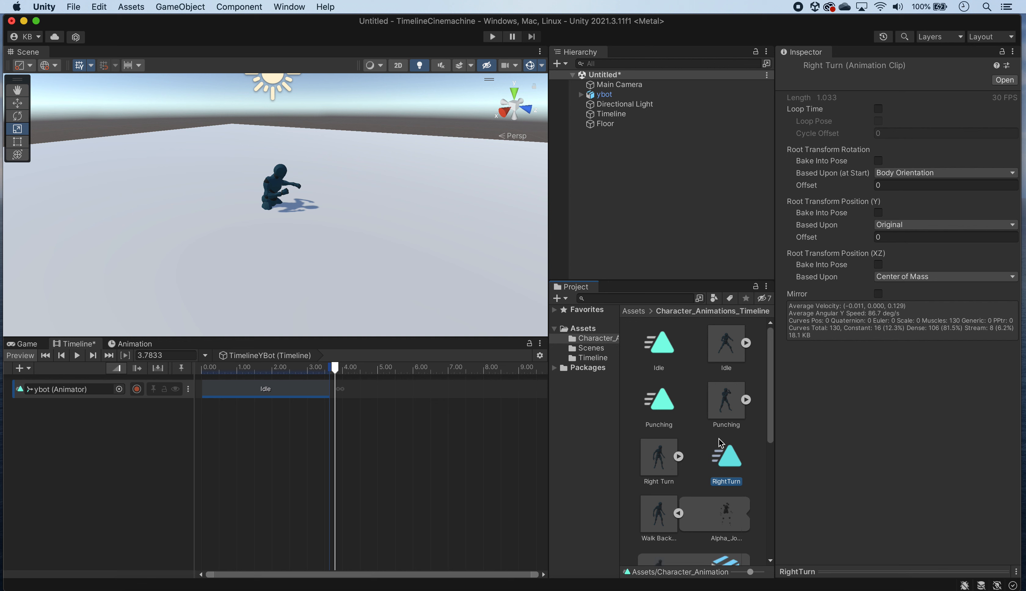
scroll(697, 477, "down", 5)
scroll(698, 519, "down", 3)
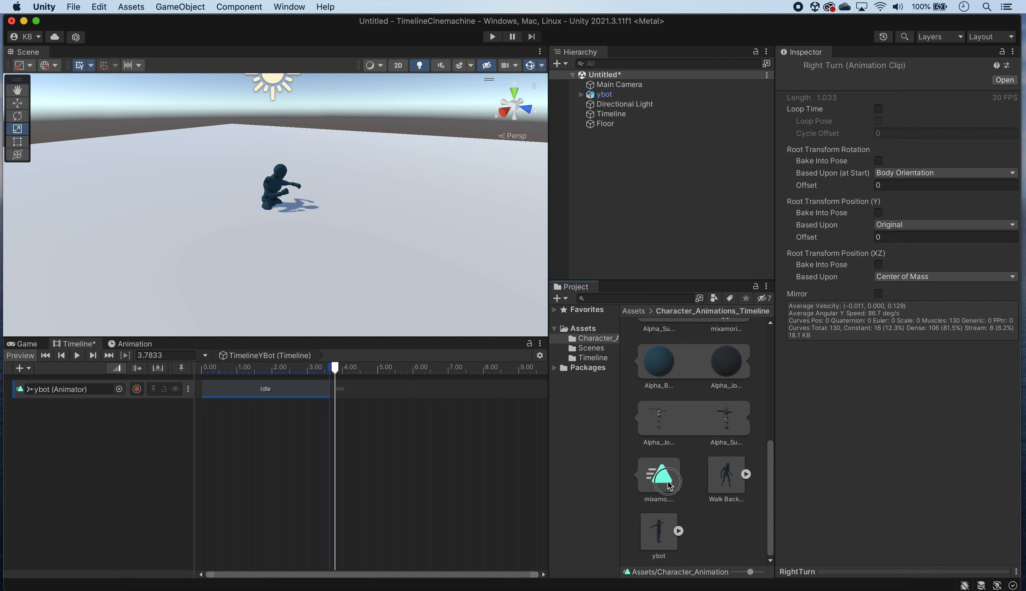
left_click(678, 476)
key("super+d")
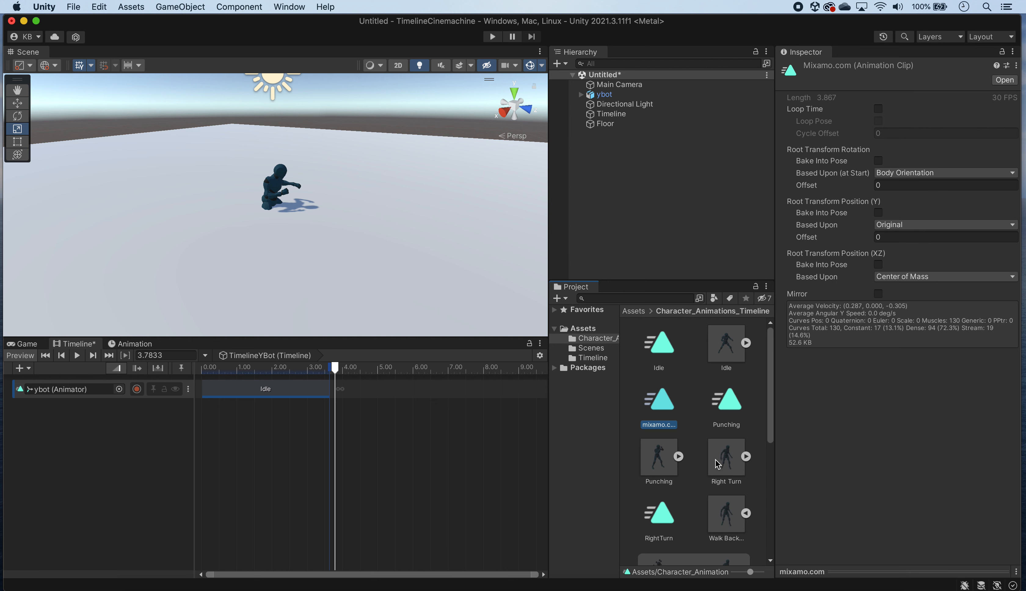
left_click(659, 425)
type("WalkBack")
key("Return")
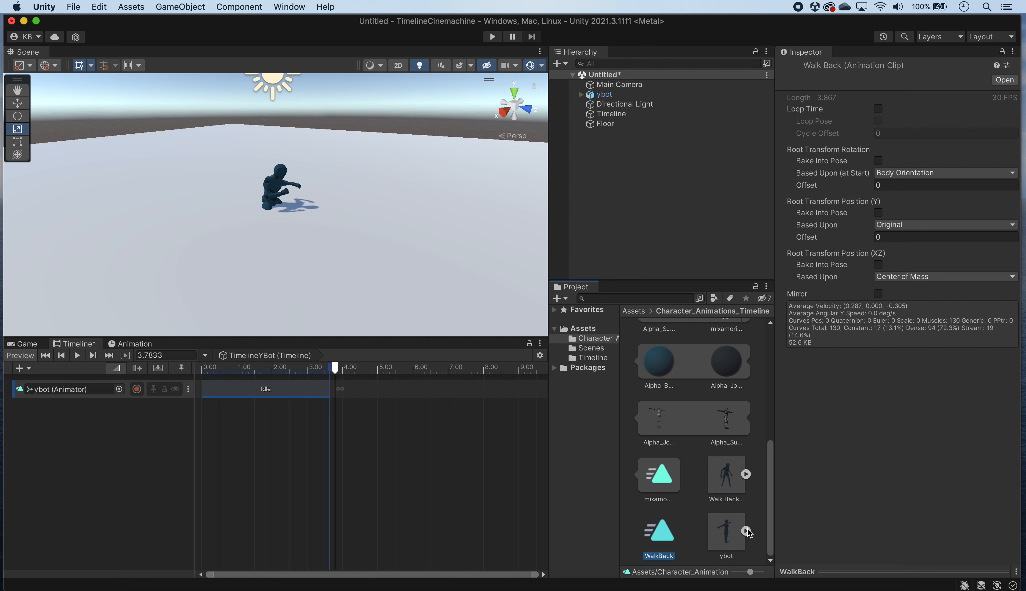
Step: Look through the sub-assets of the Idle, Punching, Right Turn and ybot assets, and collapse the Walk Back asset
scroll(723, 415, "up", 5)
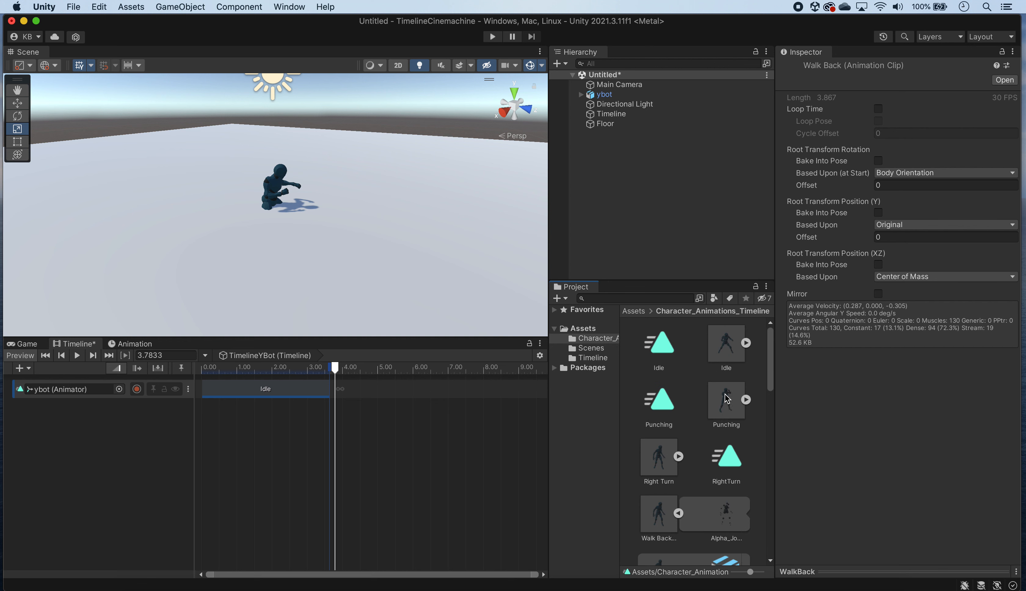
left_click(746, 344)
left_click(745, 343)
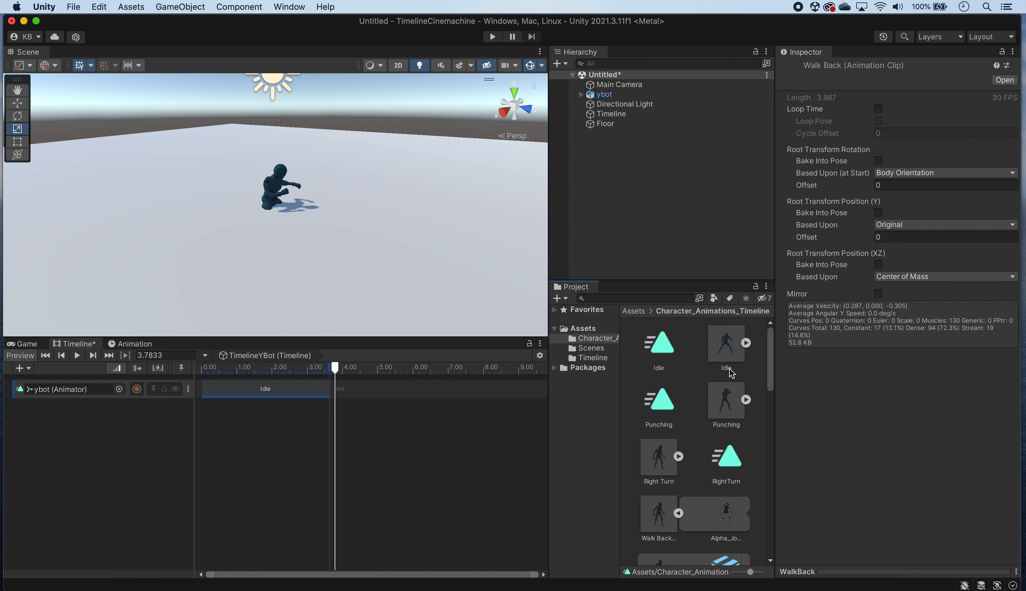
left_click(746, 401)
scroll(748, 408, "down", 3)
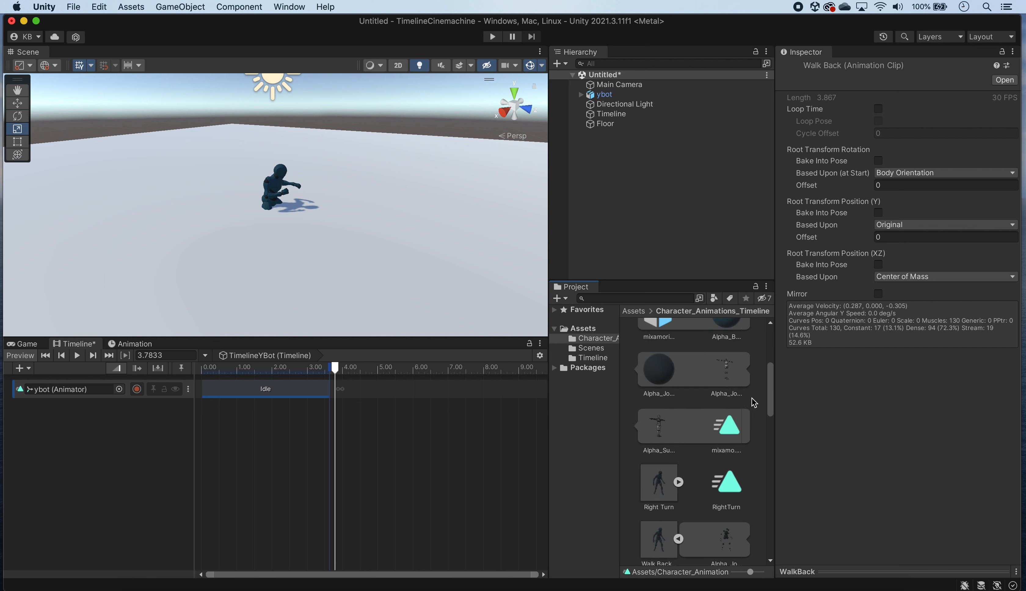
scroll(753, 399, "down", 3)
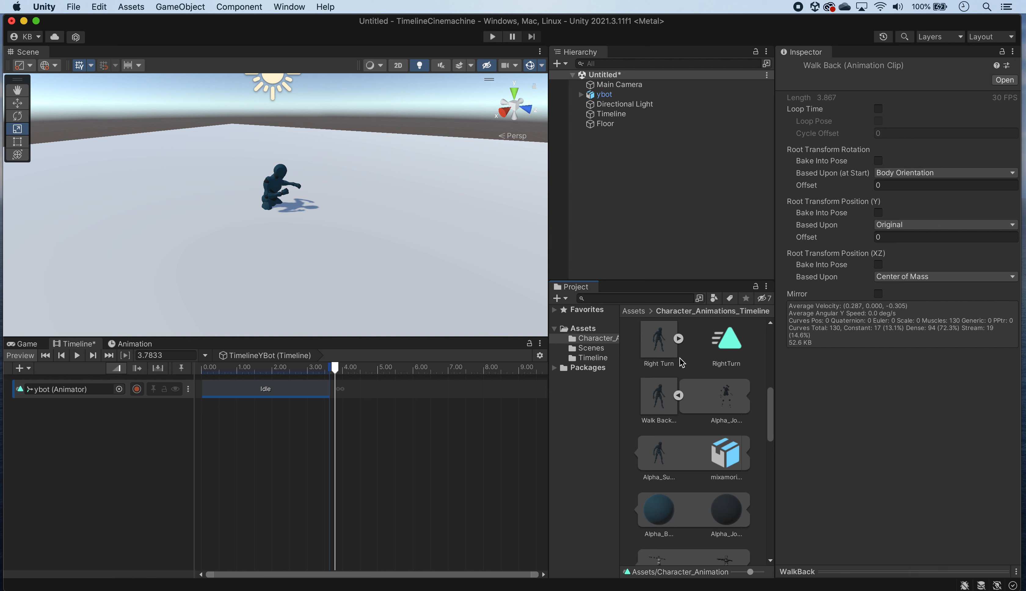
left_click(677, 339)
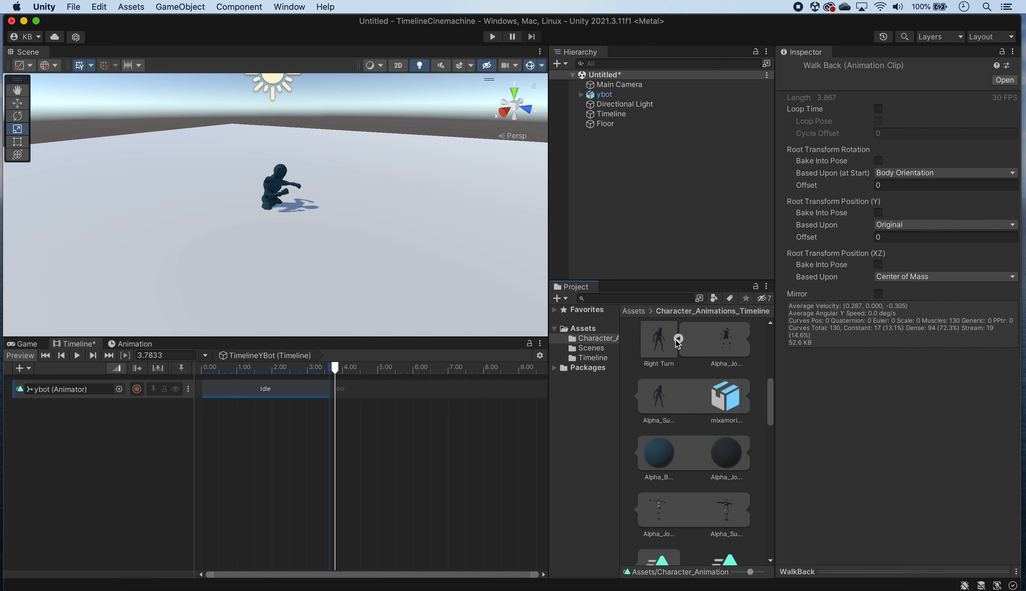
left_click(678, 339)
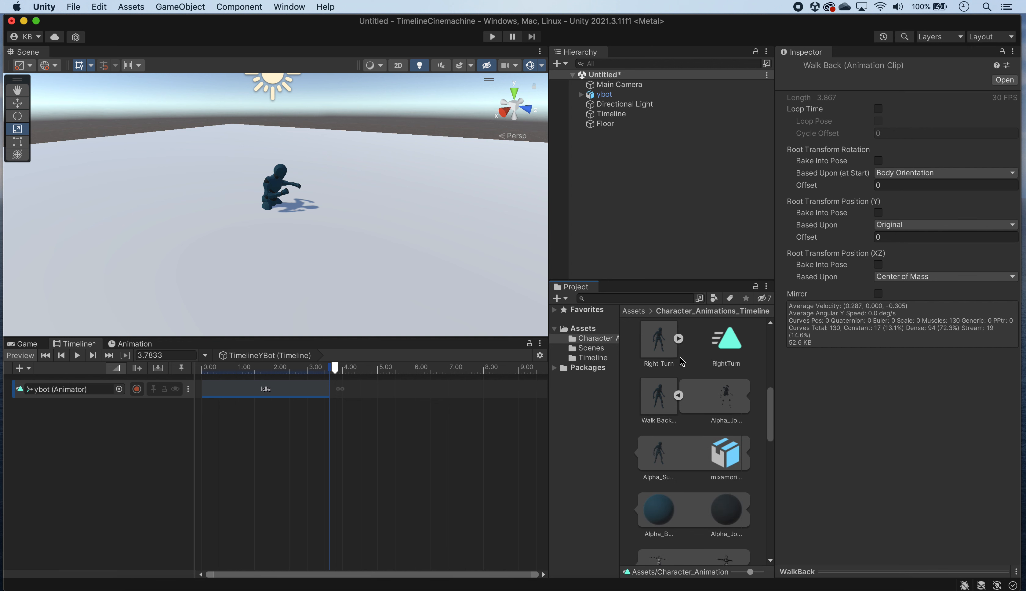
left_click(678, 395)
left_click(746, 396)
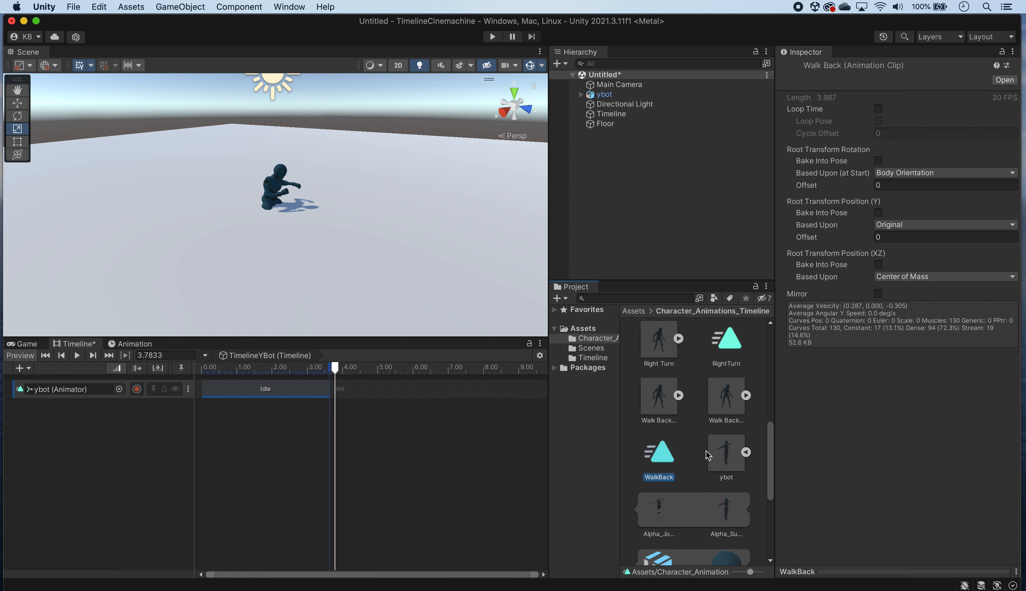
scroll(756, 469, "down", 5)
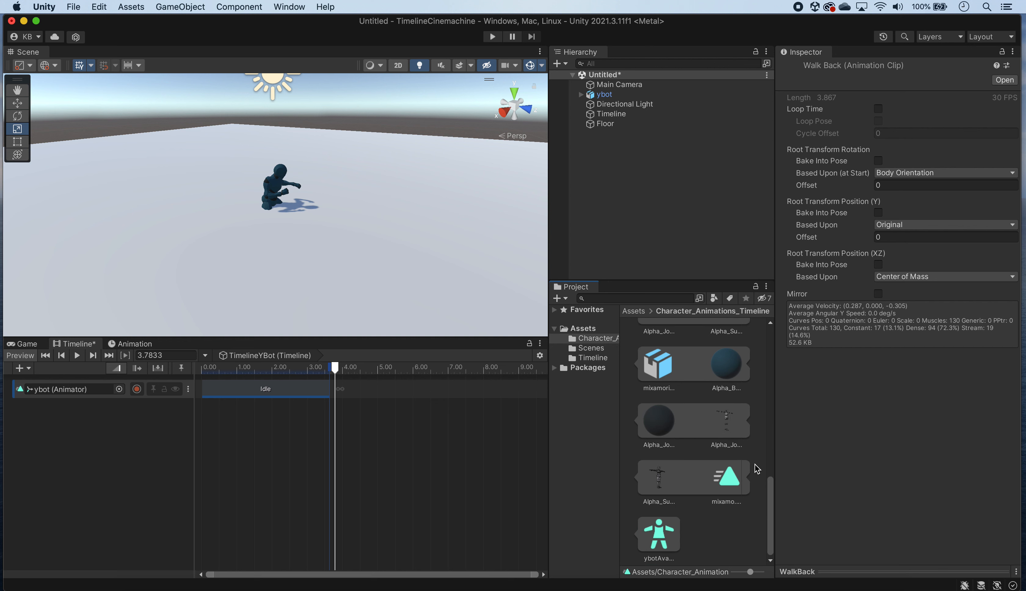
Step: Collapse the animation asset that is still expanded in the Character_Animations_Timeline folder
scroll(751, 468, "up", 3)
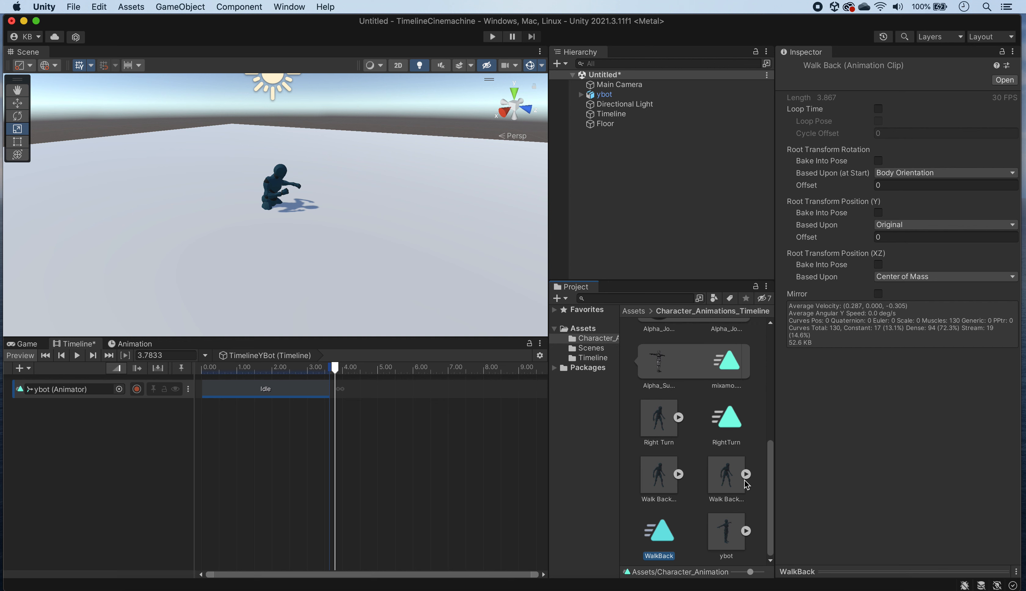
scroll(710, 470, "up", 5)
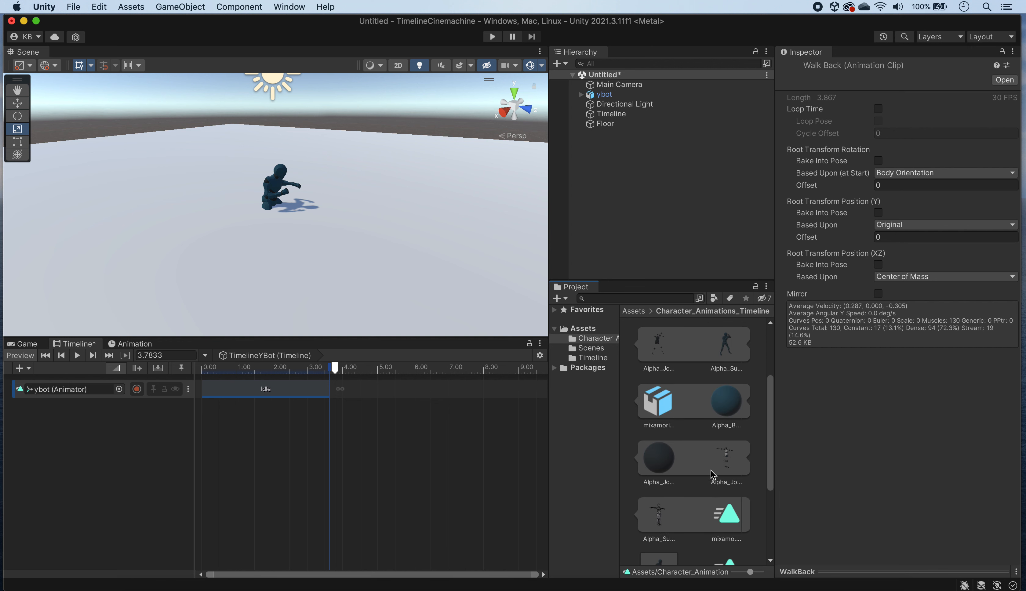
left_click(744, 401)
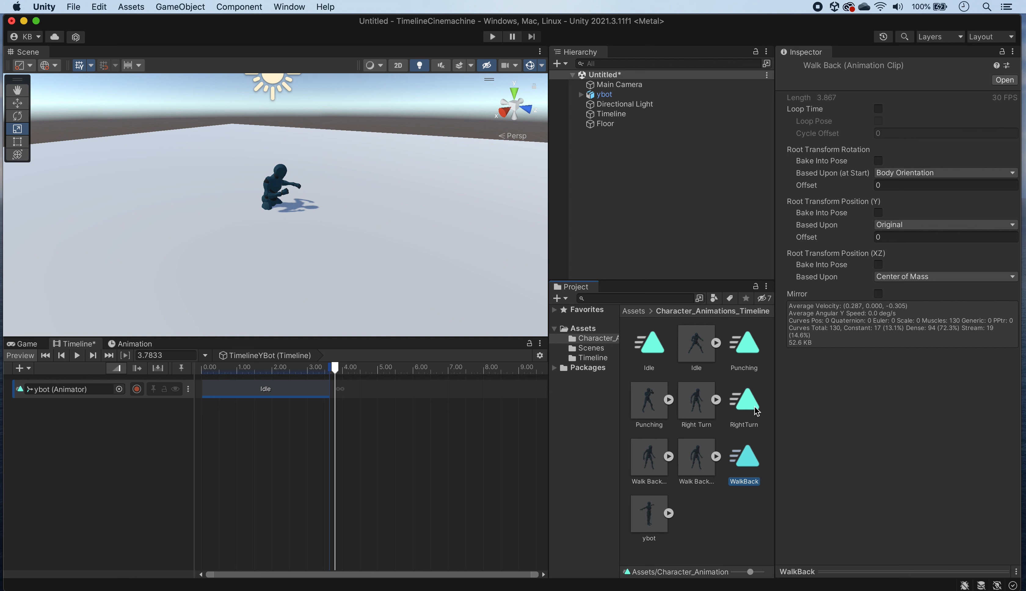
Step: Duplicate the mixamo.com clip from the second Walk Back asset and rename the copy as WalkBack2
left_click(716, 457)
scroll(730, 464, "down", 3)
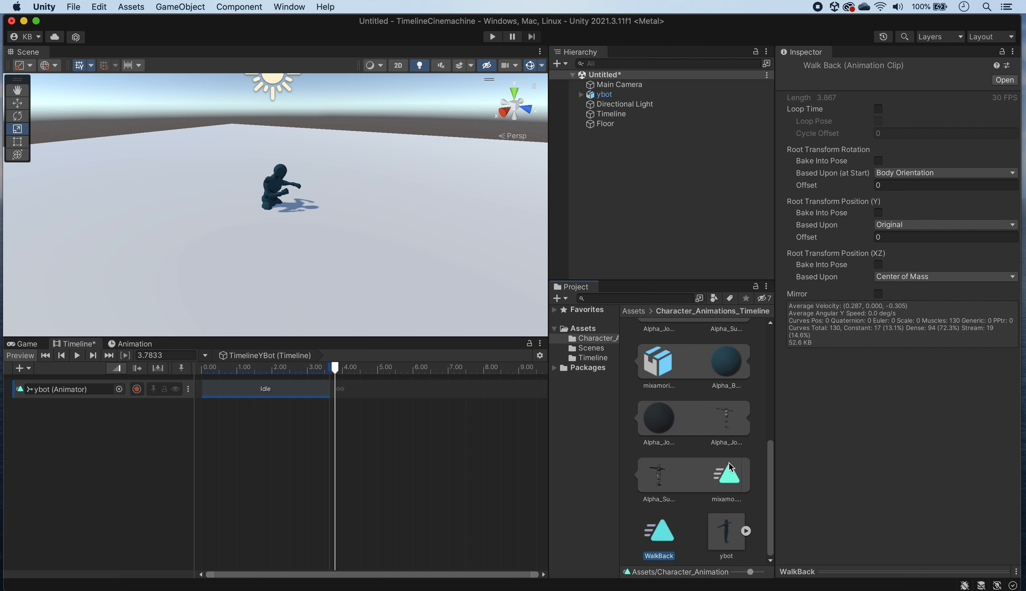
left_click(729, 468)
key("super+d")
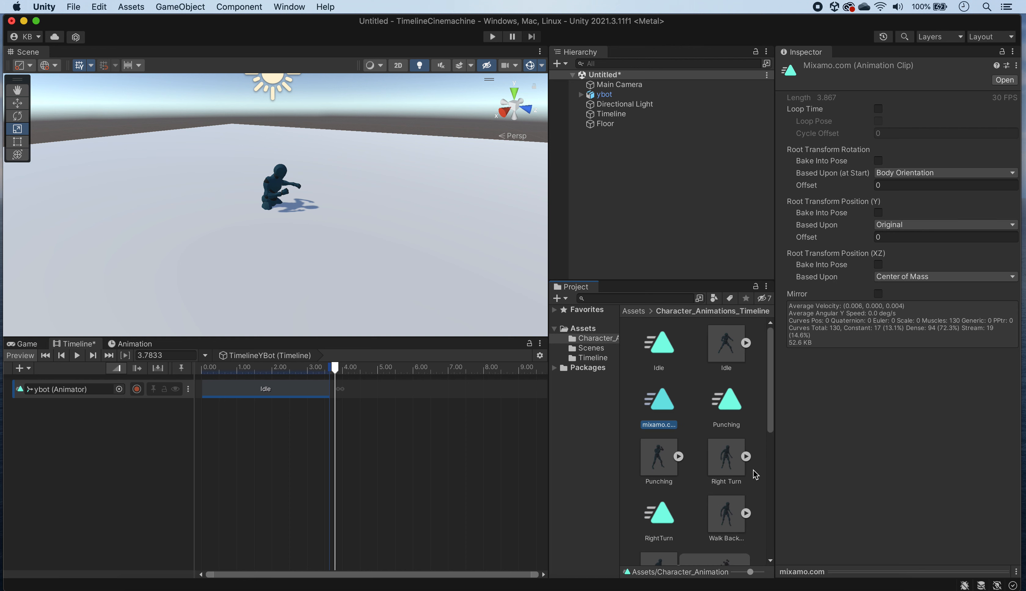
left_click(657, 426)
type("WalkBack2")
key("Return")
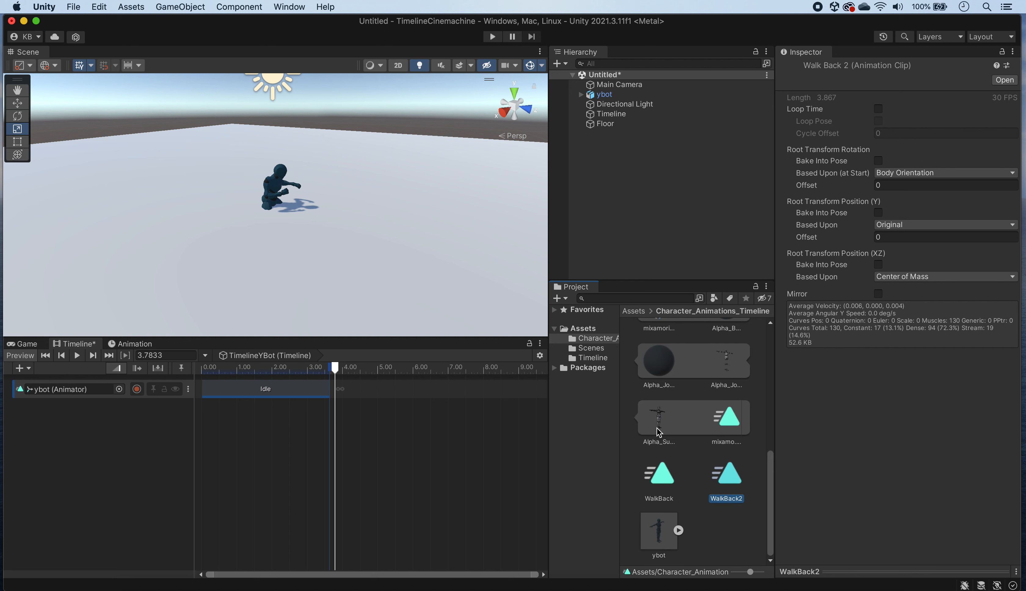
scroll(672, 415, "up", 6)
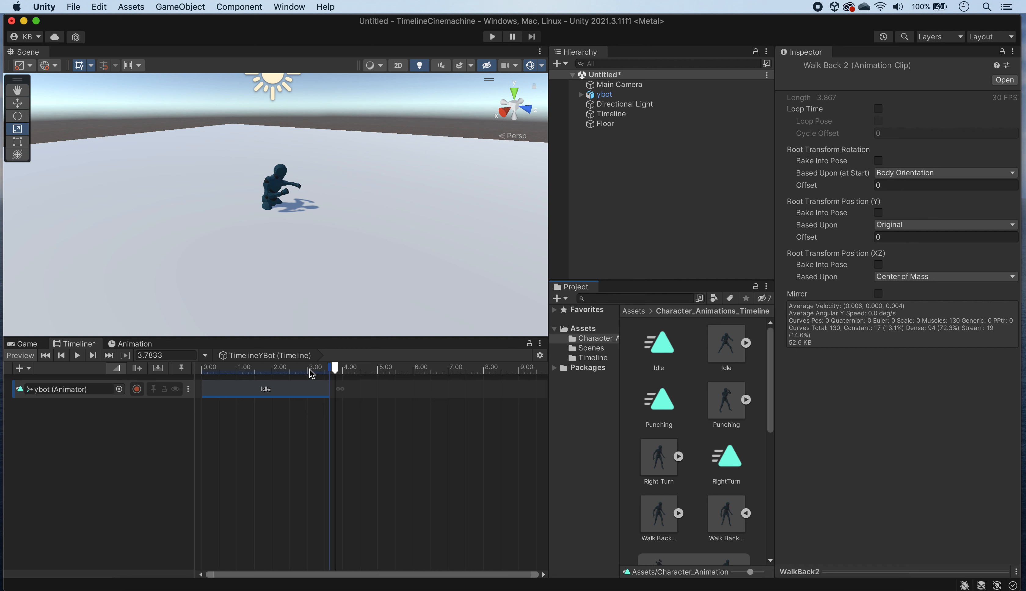
Step: Play the timeline from the start, and check the Idle clip, the Main Camera and the Timeline object
left_click_drag(337, 368, 178, 370)
left_click(77, 356)
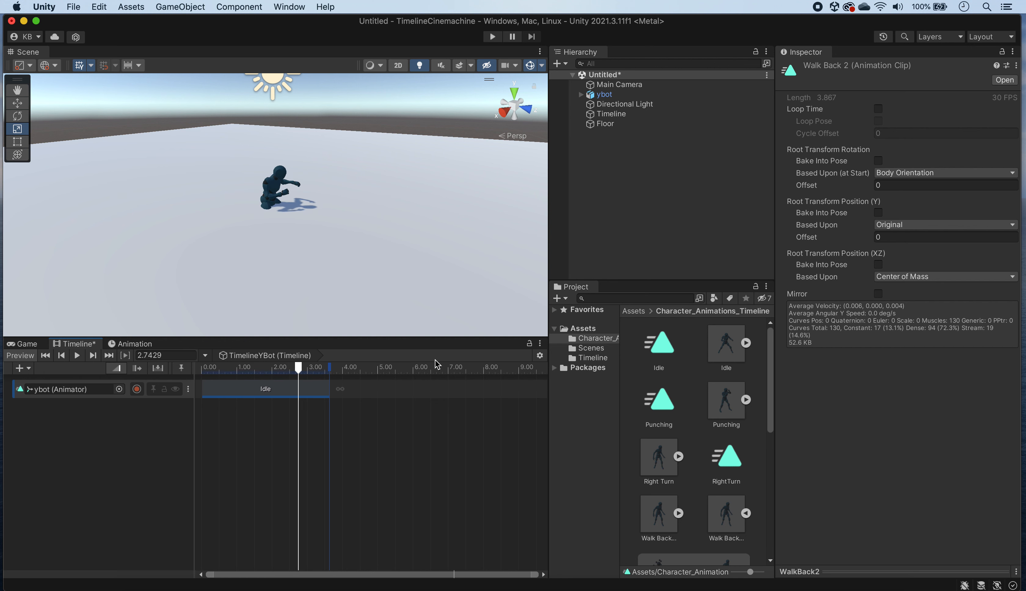
left_click(278, 389)
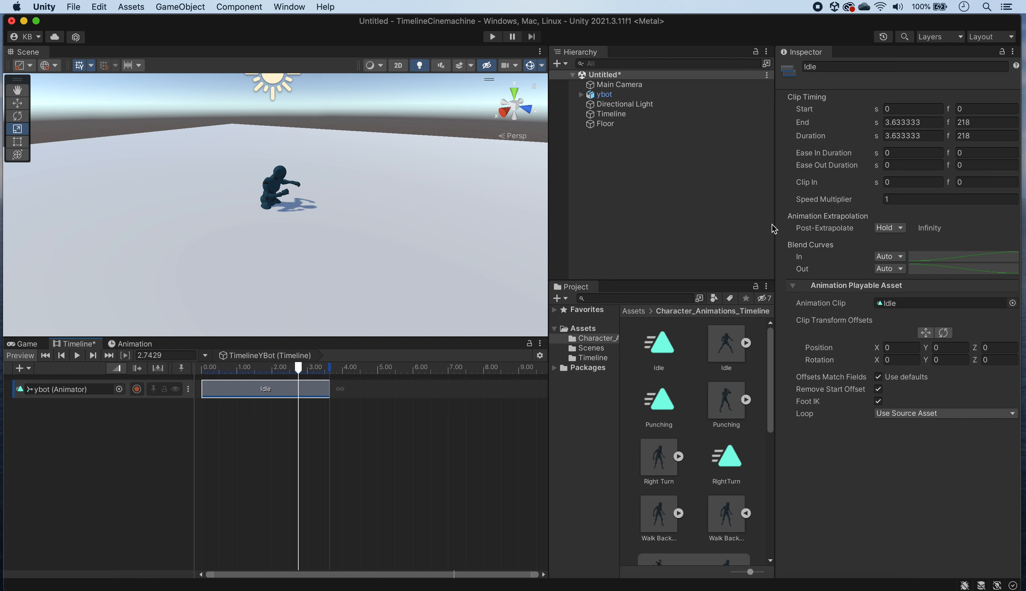
left_click(627, 85)
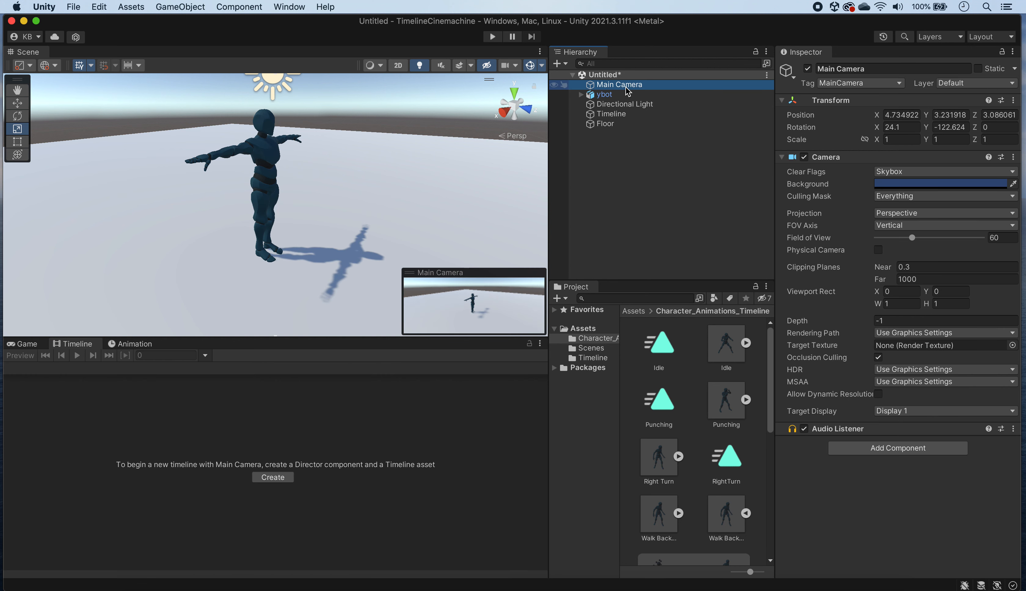
left_click(600, 114)
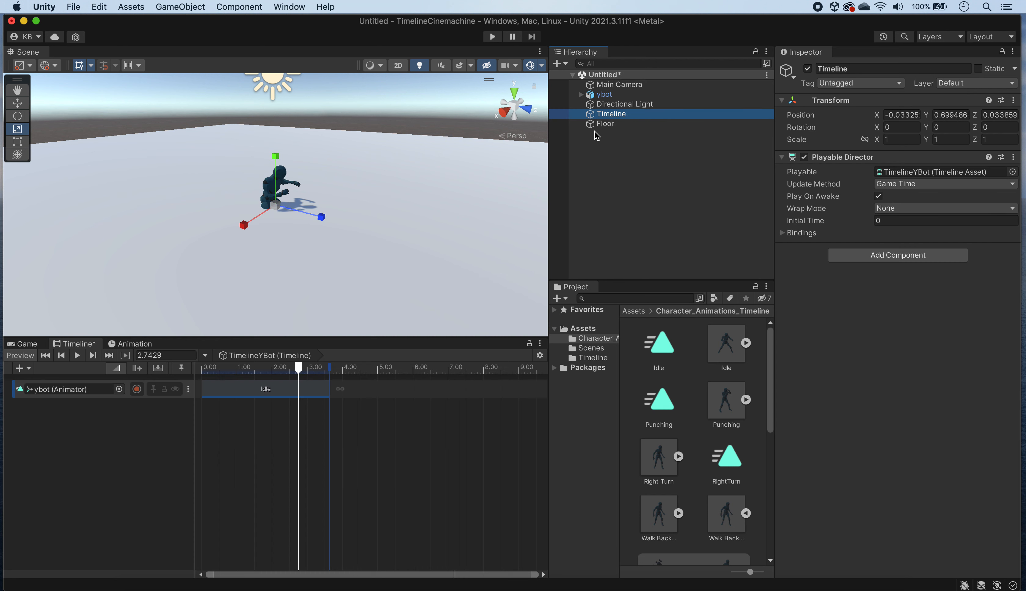
Step: Lower the Floor with the Move tool to a Y position of about 0.19
left_click(604, 124)
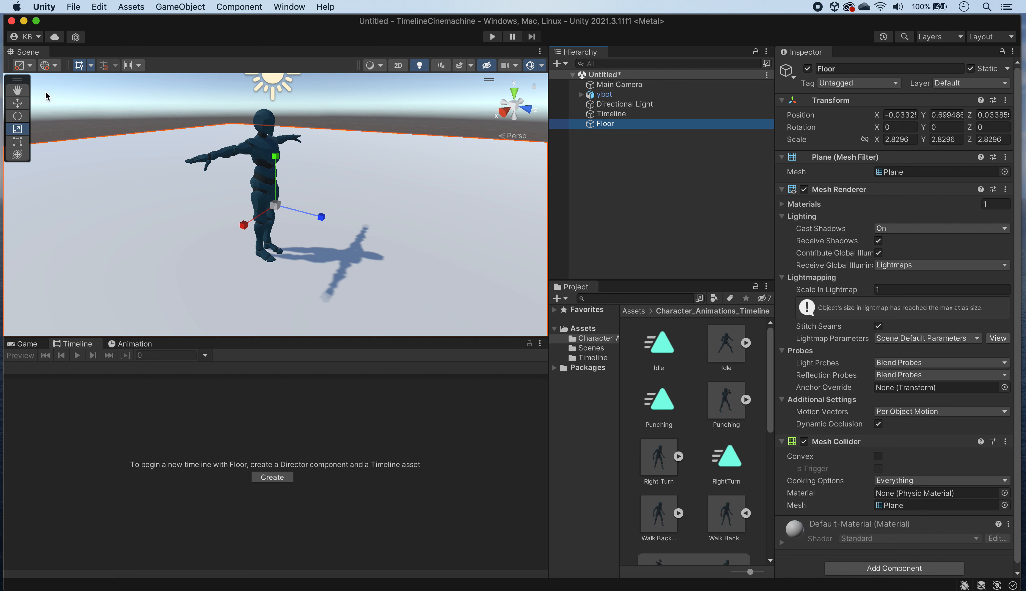
left_click(17, 103)
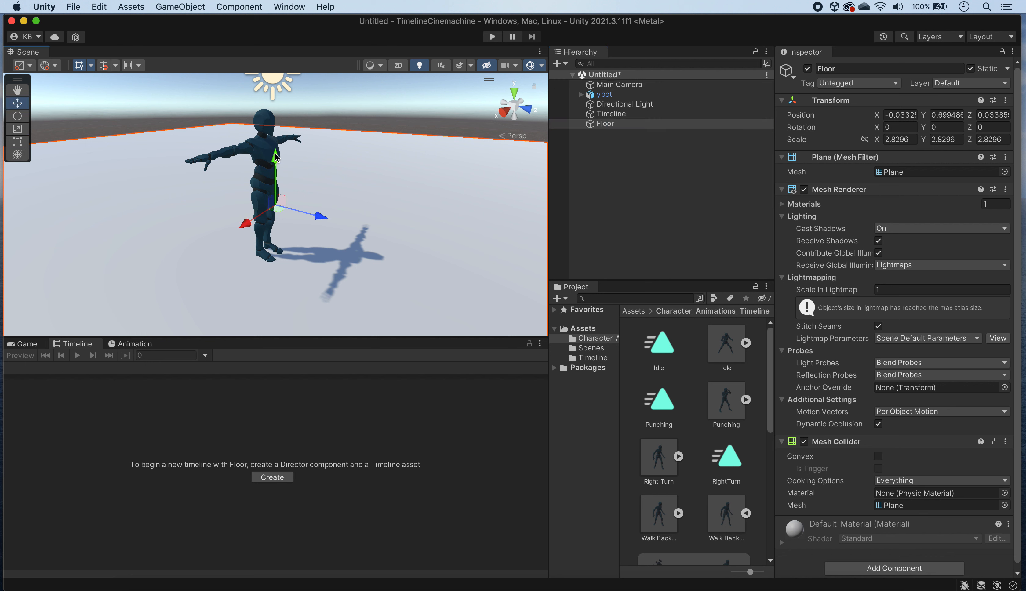
left_click_drag(275, 157, 281, 184)
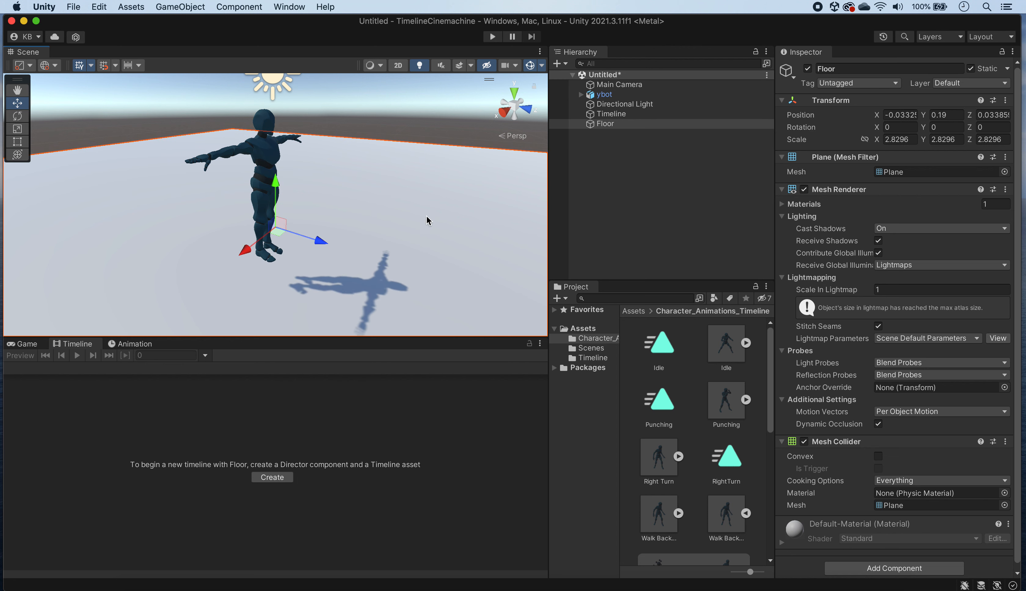
Step: Select the Timeline object and lock the Timeline window so that it keeps showing TimelineYBot
left_click(125, 346)
left_click(94, 345)
left_click(623, 118)
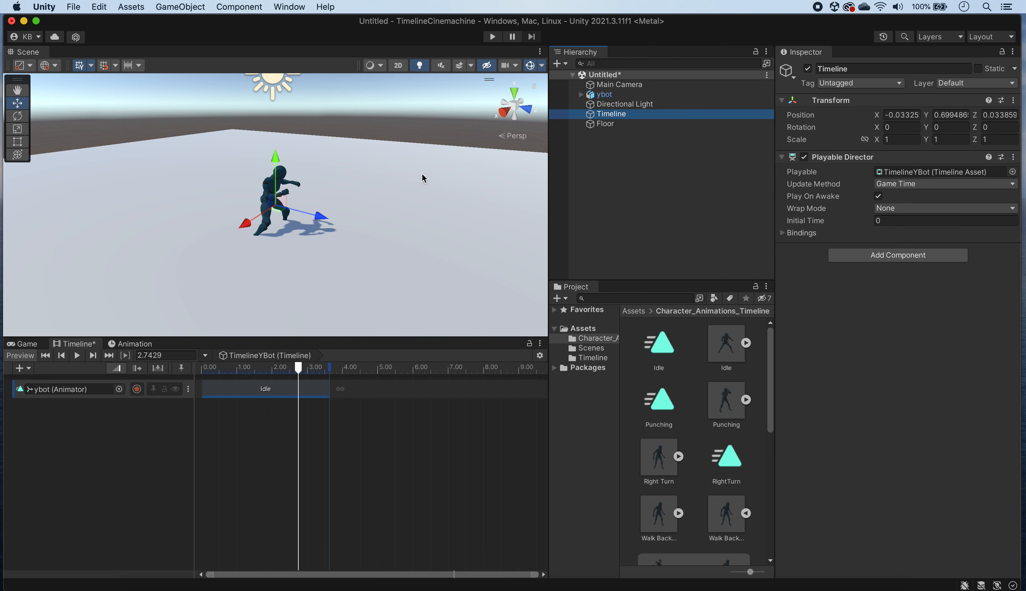
left_click(537, 353)
Step: Move the Floor to a Y position of about 0.015, level with ybot's feet, and deselect it
left_click(607, 124)
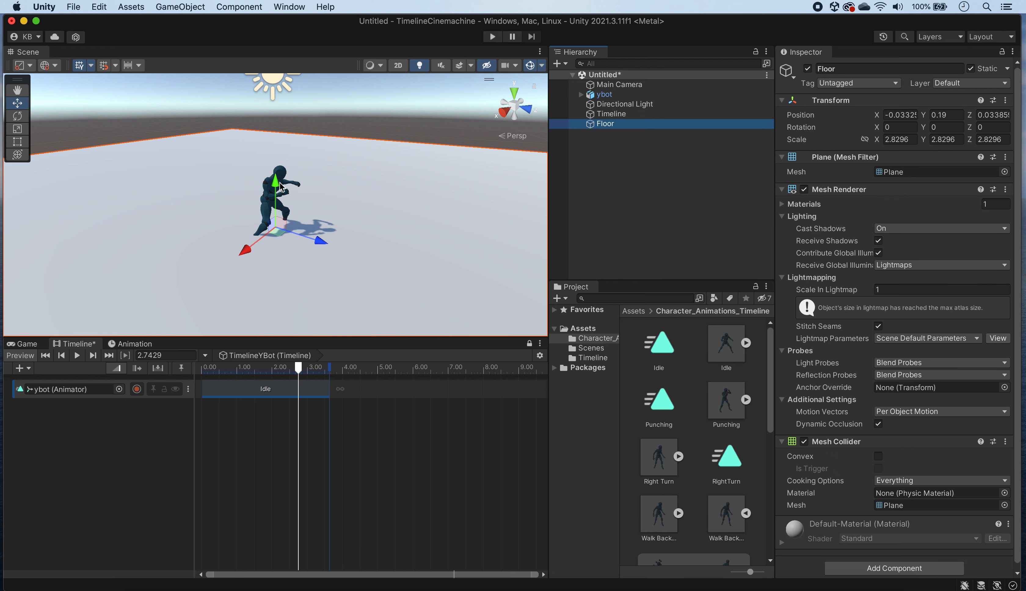
left_click_drag(276, 189, 278, 192)
scroll(365, 215, "up", 5)
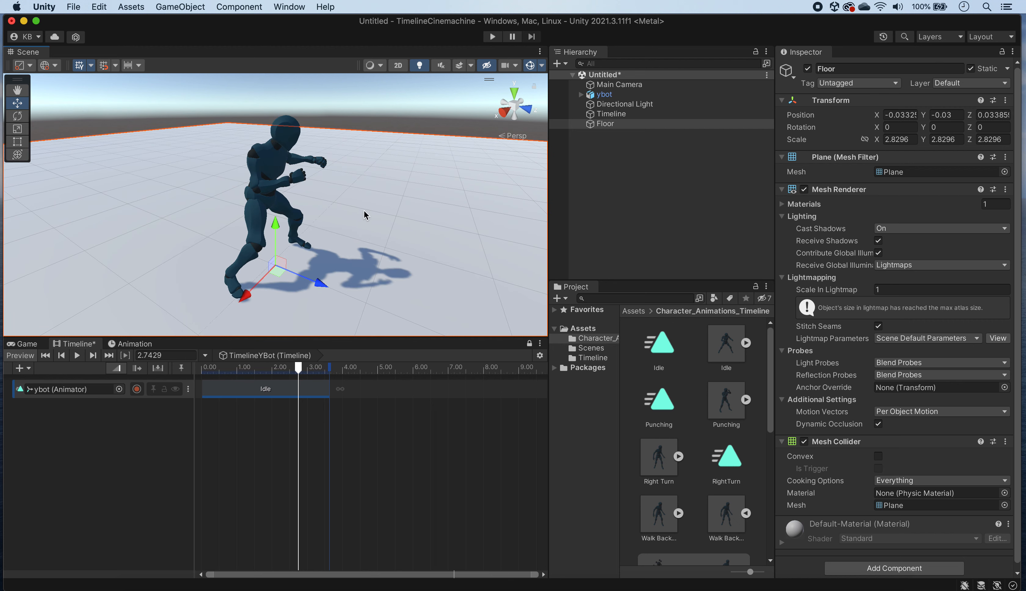
left_click_drag(358, 222, 177, 103, "alt")
left_click_drag(275, 235, 275, 231)
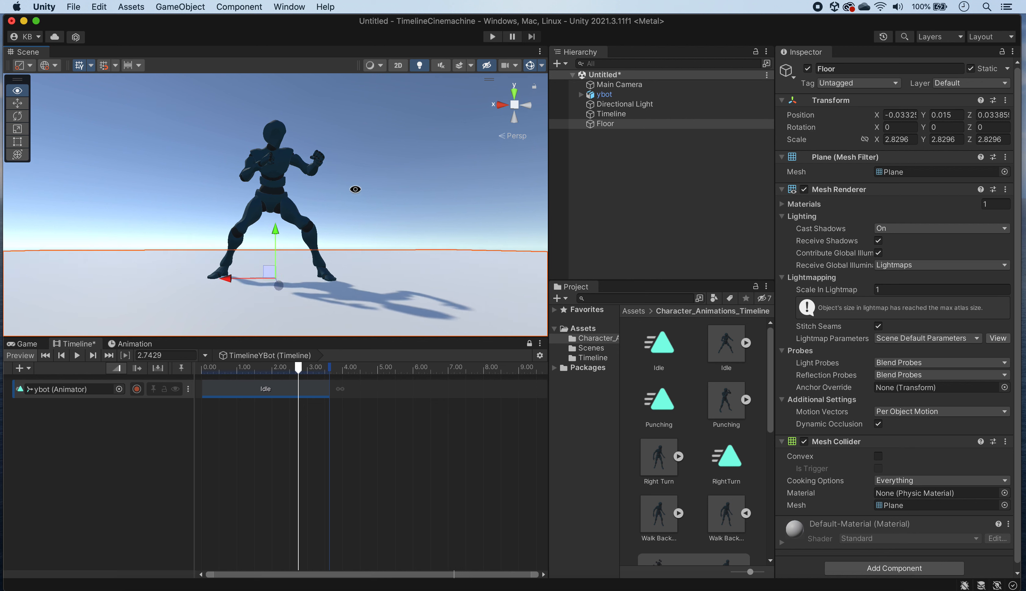
left_click_drag(355, 190, 413, 227, "alt")
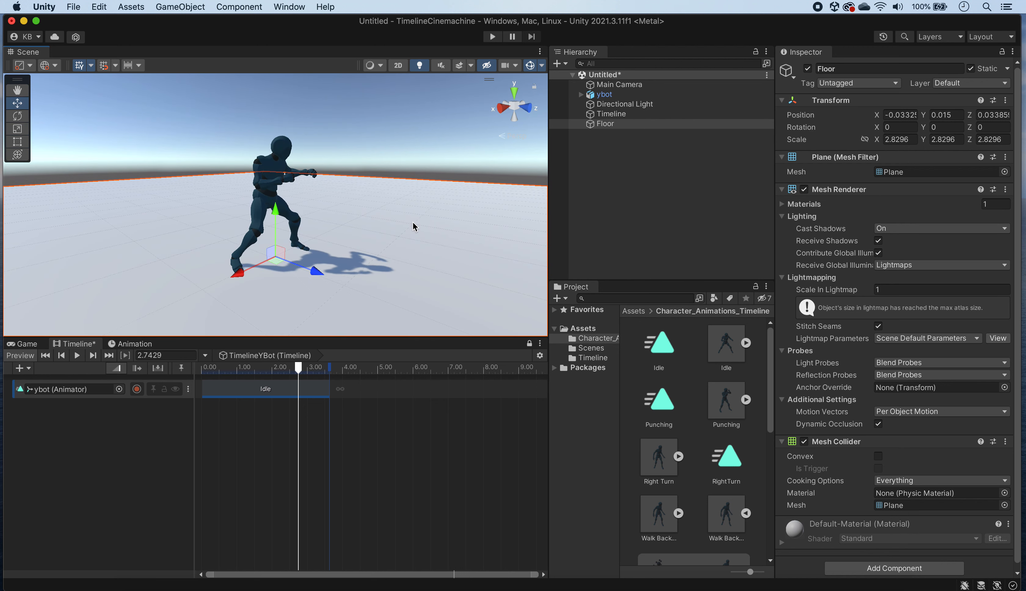
left_click(620, 200)
left_click_drag(410, 222, 338, 209, "alt")
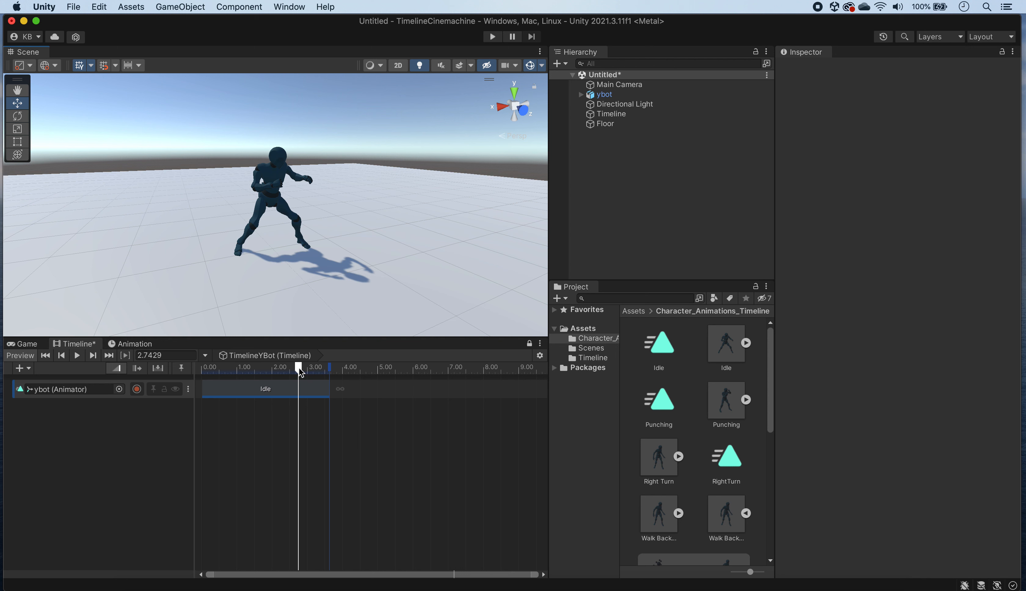
Step: Preview the timeline from the start, extend the Idle clip to about 7.23 s, and play it again
left_click_drag(299, 371, 202, 369)
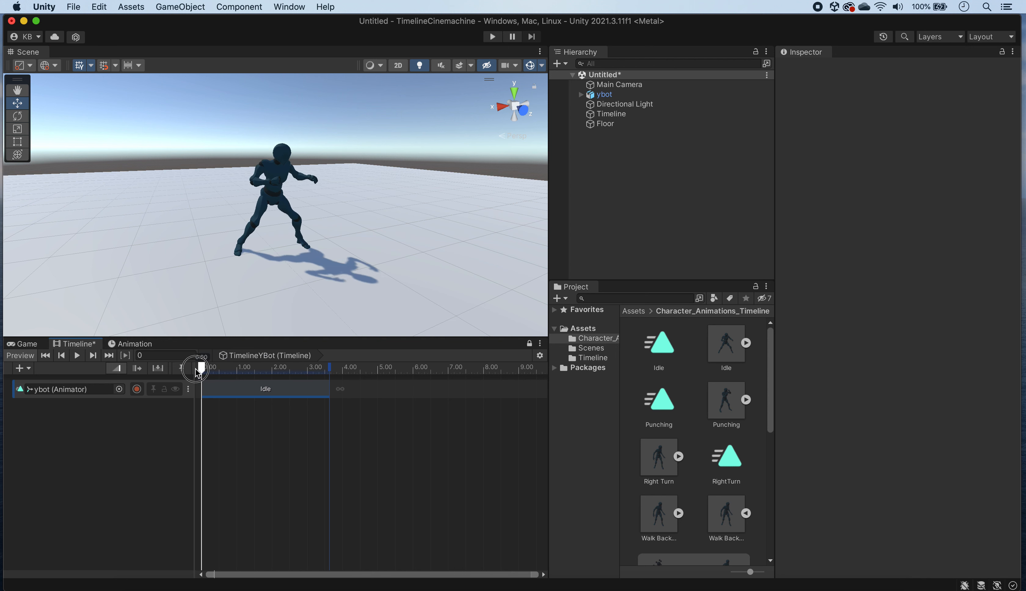
left_click(78, 355)
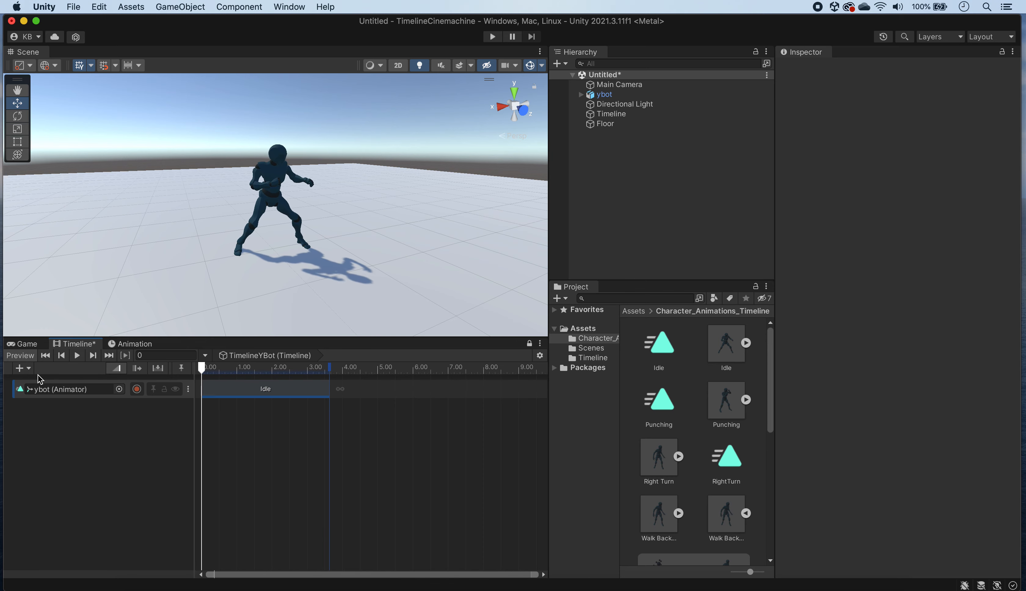
left_click_drag(327, 387, 456, 388)
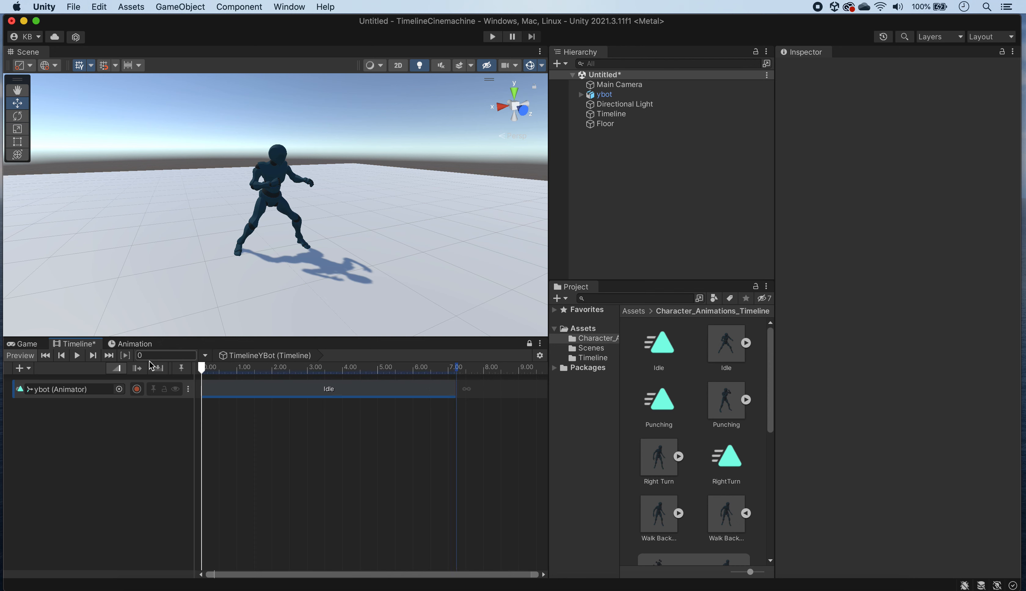
left_click(76, 355)
Step: Set the Idle clip's Loop option to On and preview the timeline
left_click(361, 396)
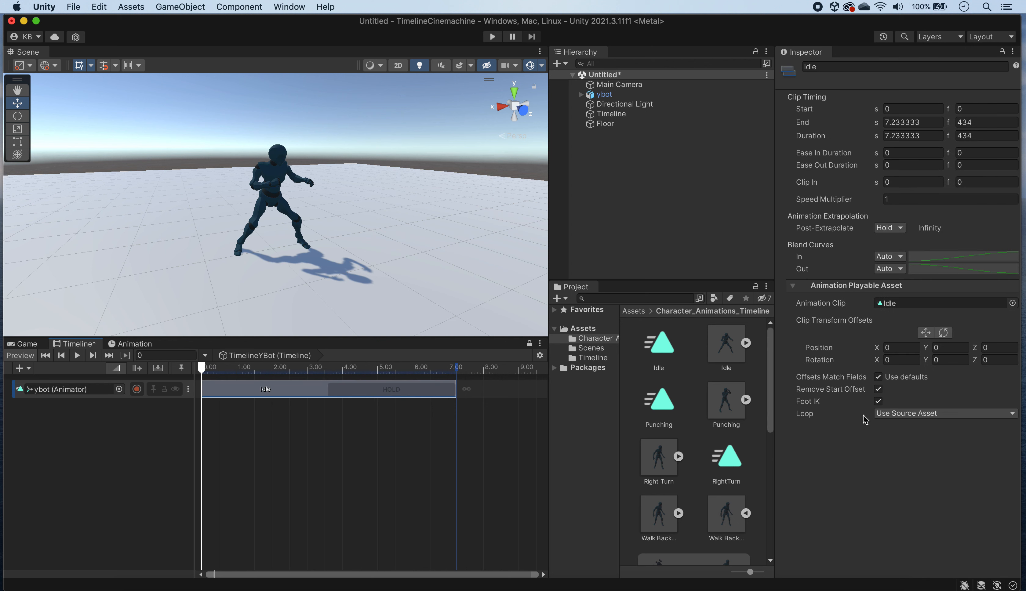
left_click(1013, 414)
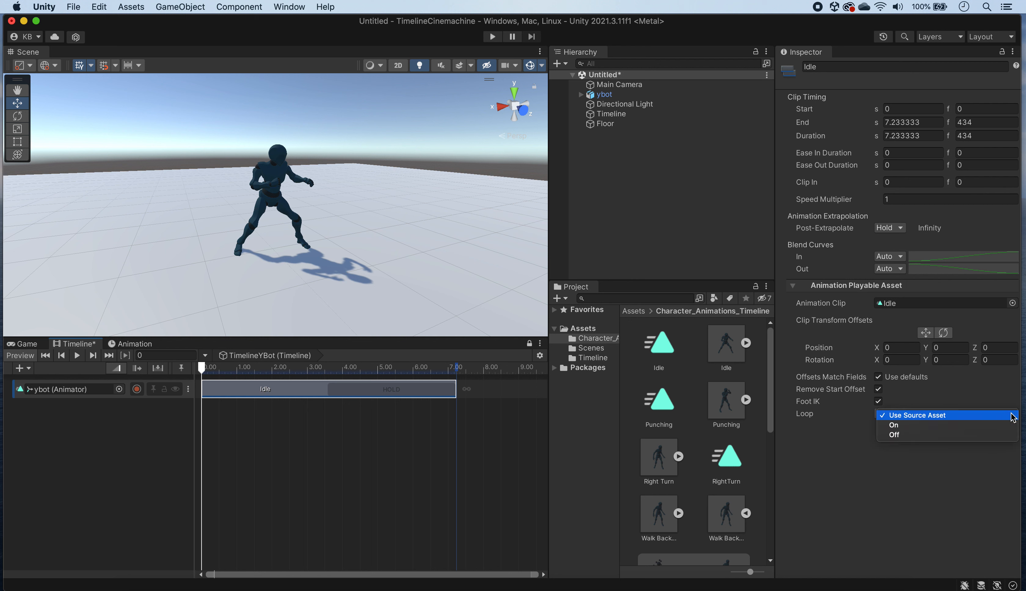
left_click(916, 427)
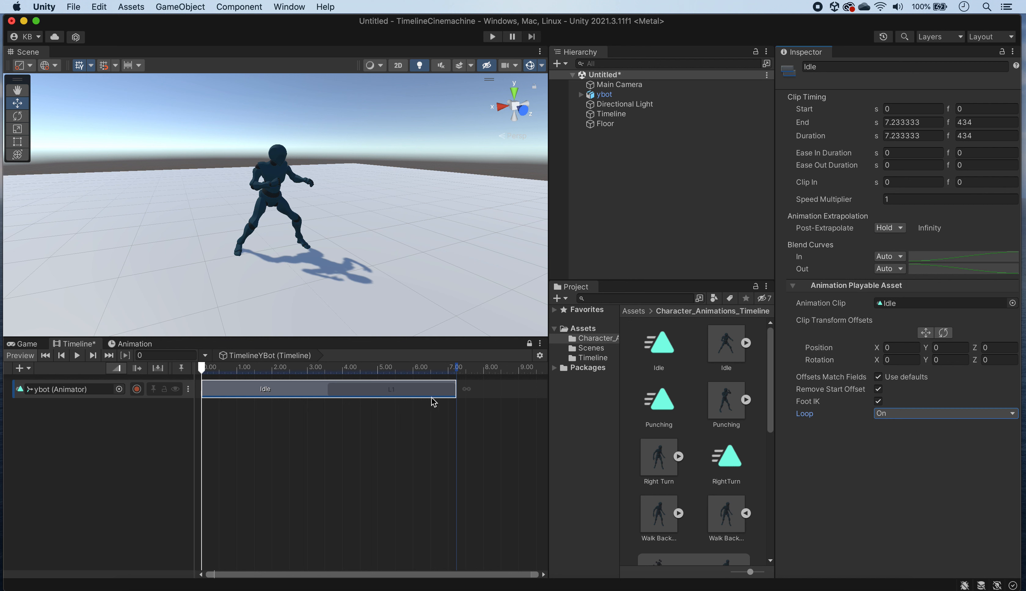
left_click(76, 356)
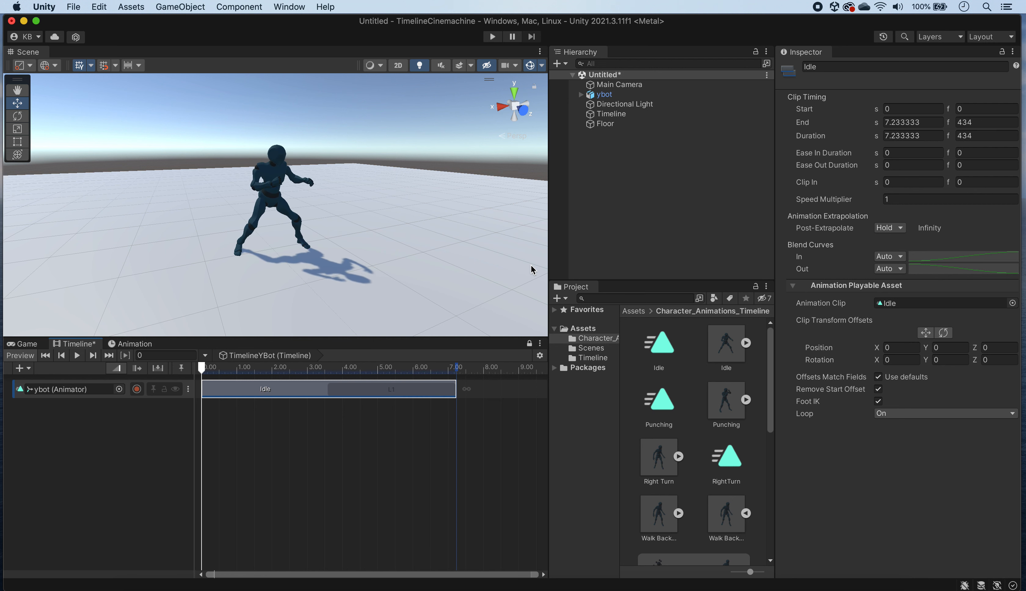
Step: Shorten the Idle clip to 4 s, add the Punching clip overlapping its end from about 3.65 s, and preview the blend
left_click_drag(455, 389, 344, 391)
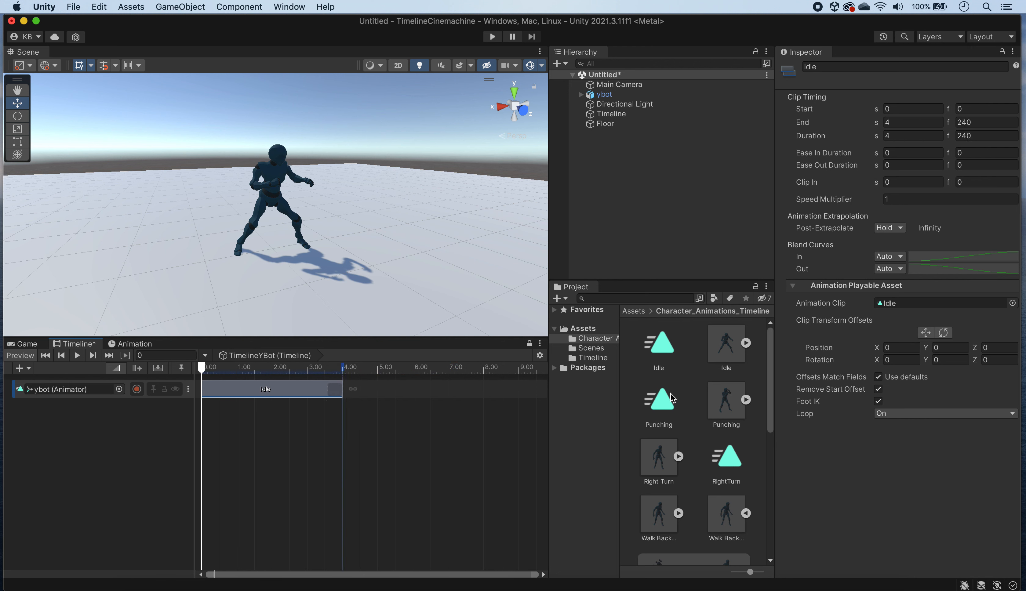
left_click_drag(666, 406, 347, 394)
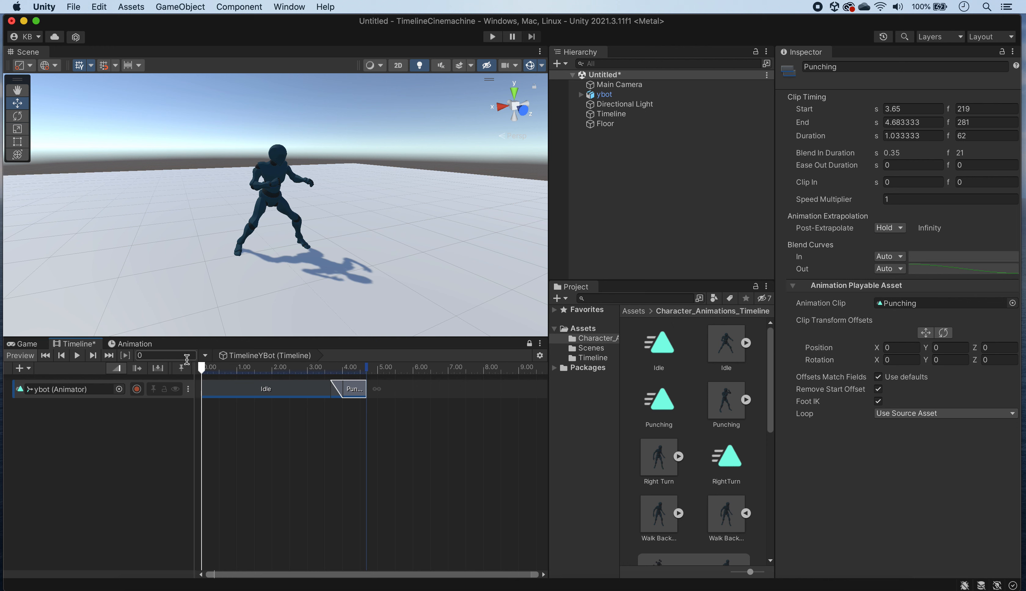
left_click(77, 355)
Step: Add a second Punching clip starting at about 4.43 s, blending with the first one, and play the timeline
key("super+v")
left_click_drag(209, 390, 369, 390)
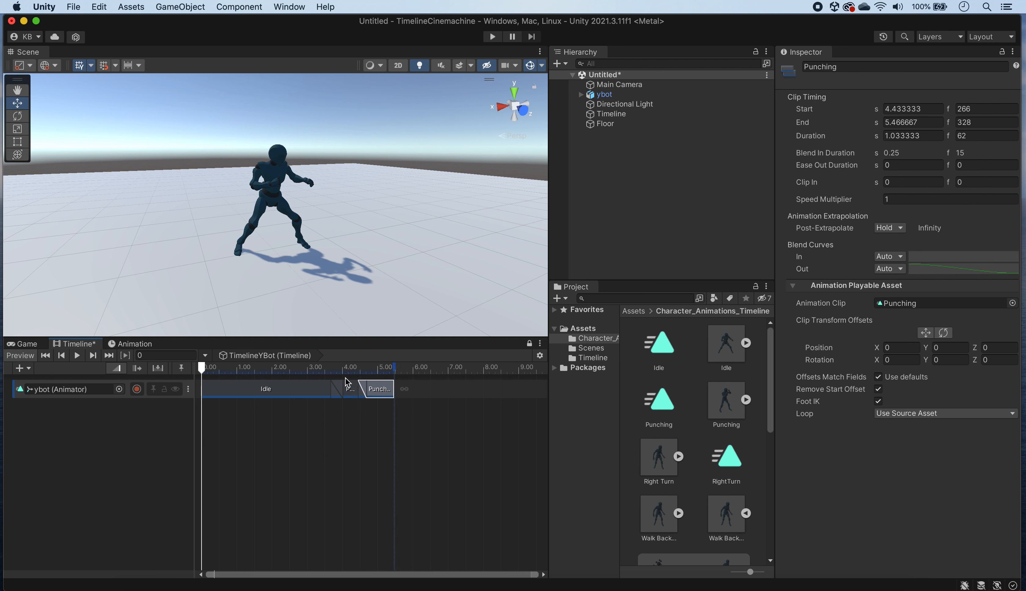
left_click(78, 357)
Step: Paste a copy of the Idle clip after the punches, move it to start at about 5.18 s, and preview the timeline
left_click(287, 392)
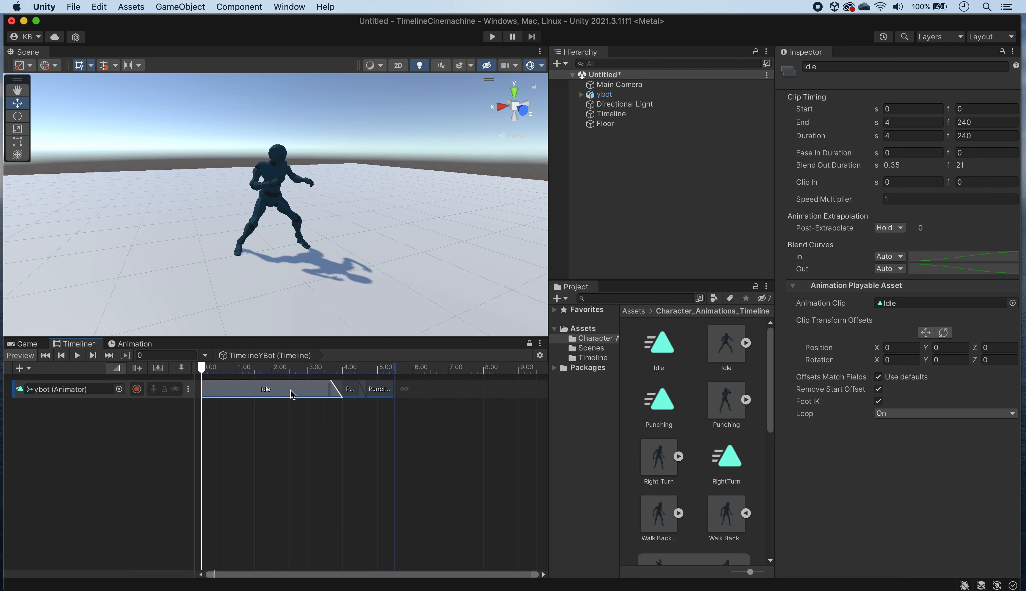
left_click(404, 368)
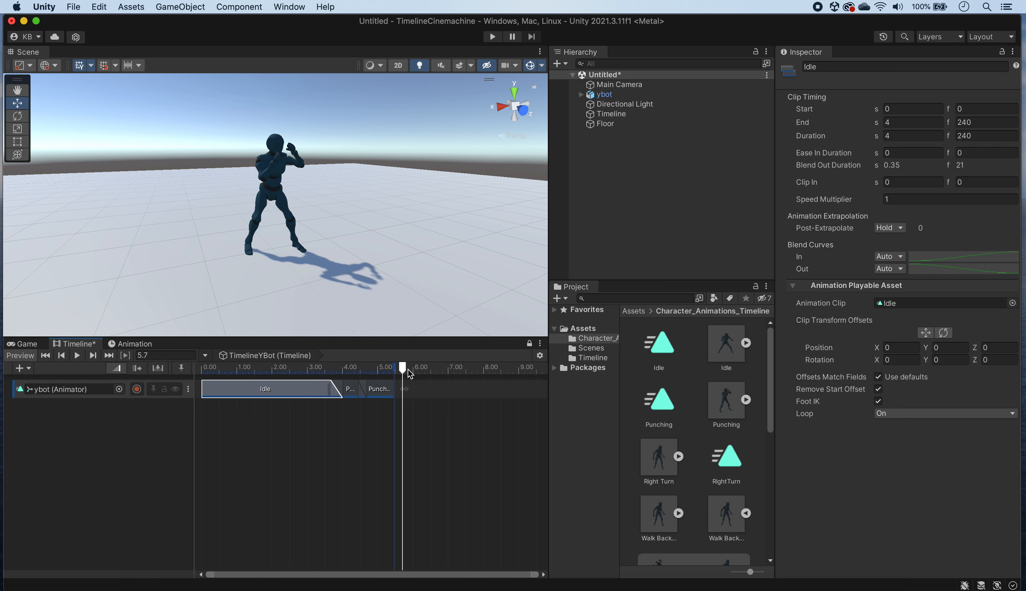
key("super+v")
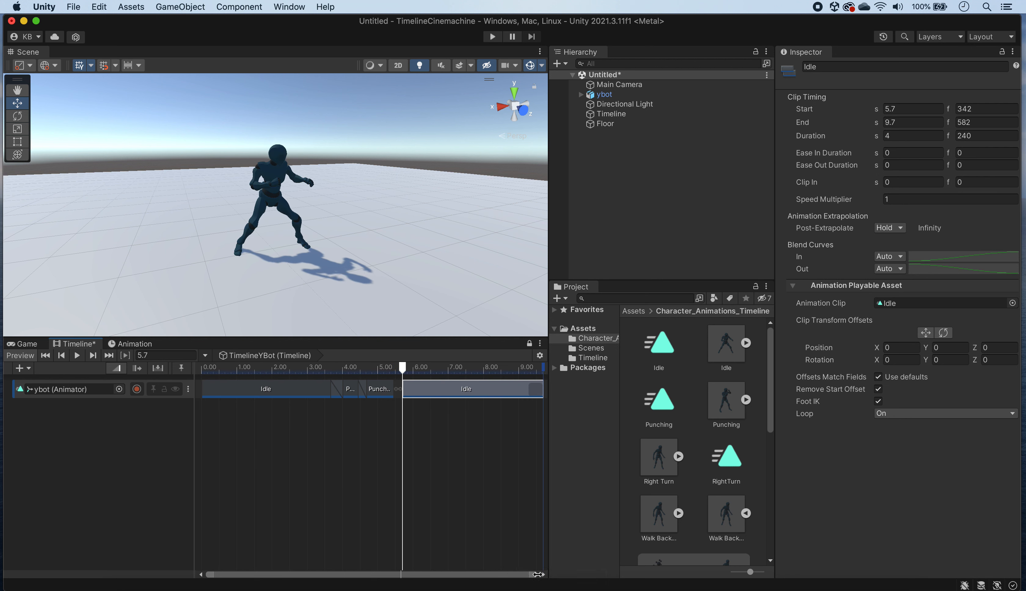
left_click(542, 574)
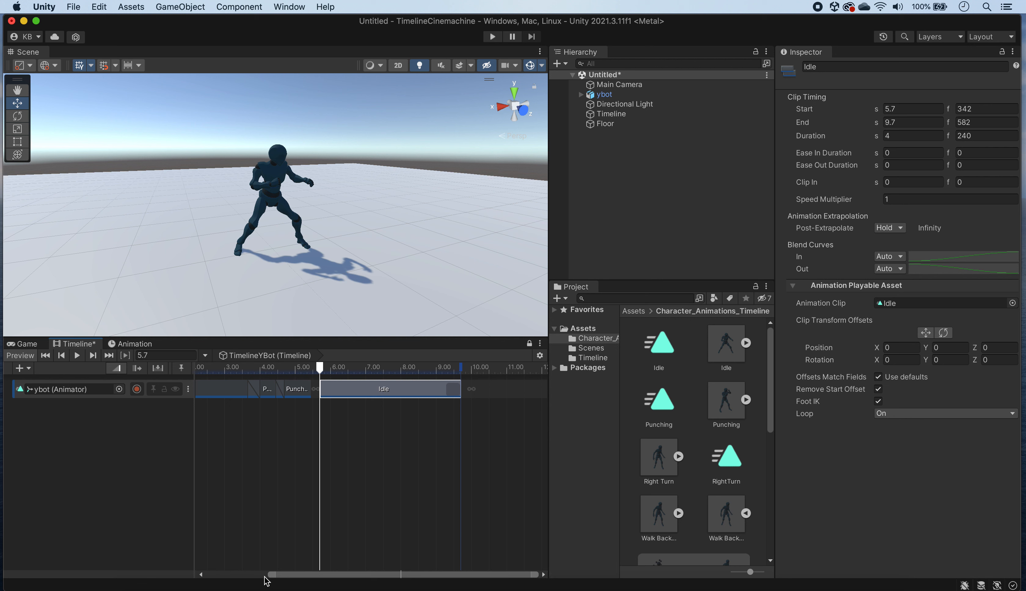
left_click_drag(270, 575, 197, 566)
left_click_drag(408, 391, 202, 367)
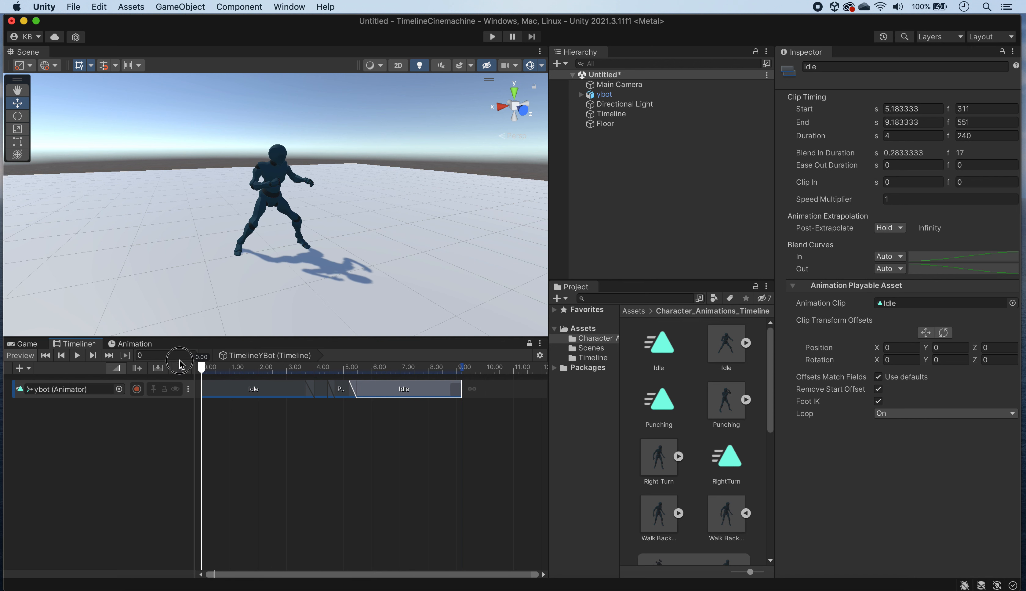
left_click(78, 356)
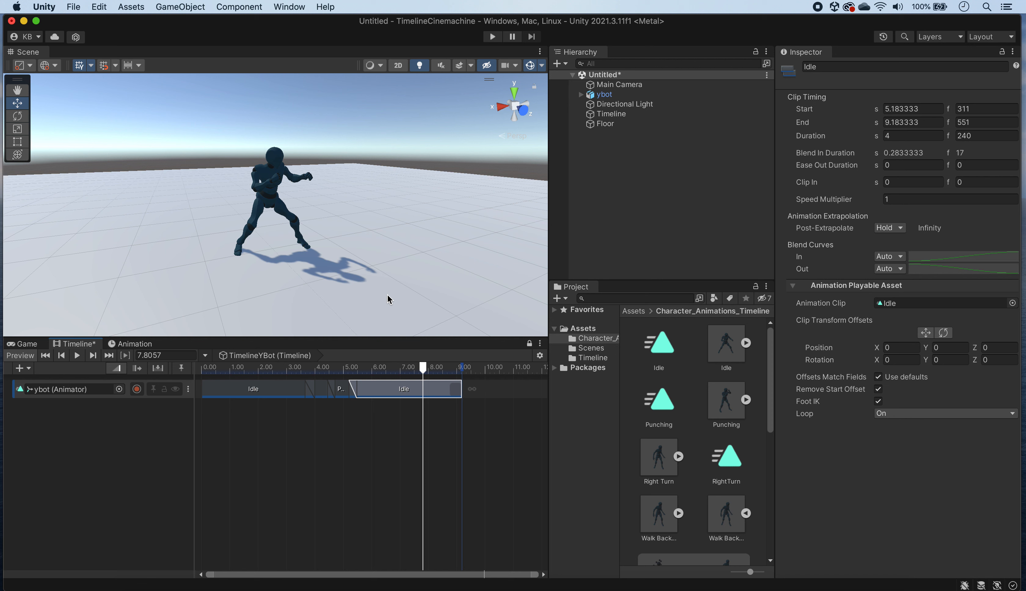
Step: Add the RightTurn clip overlapping the second Idle's end from about 8.9 s, with Loop On and its duration trimmed to about 1.03 s
left_click_drag(724, 469, 508, 390)
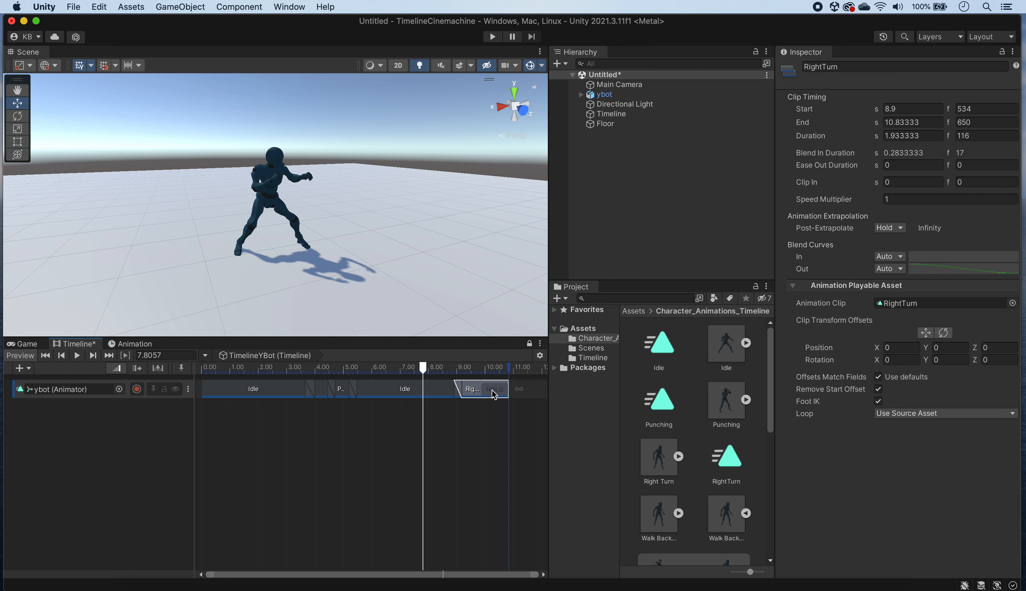
left_click(984, 414)
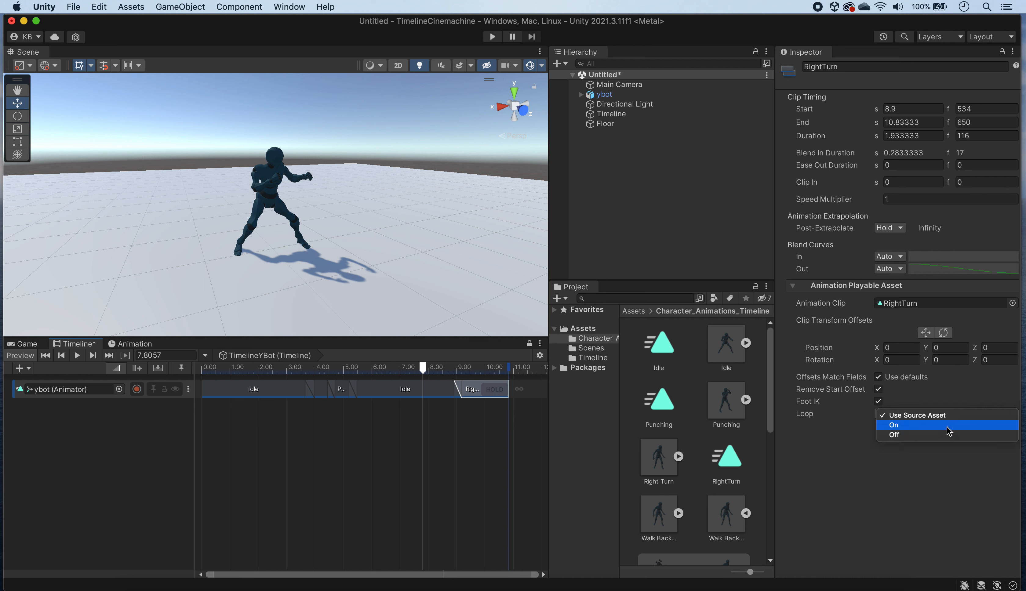
left_click(847, 467)
left_click(975, 414)
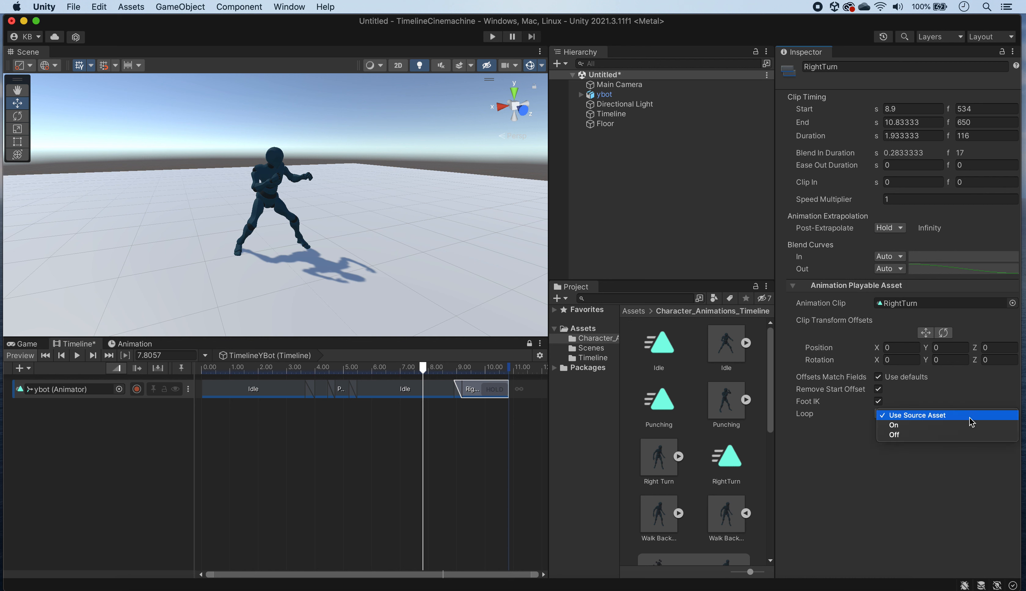
left_click(953, 427)
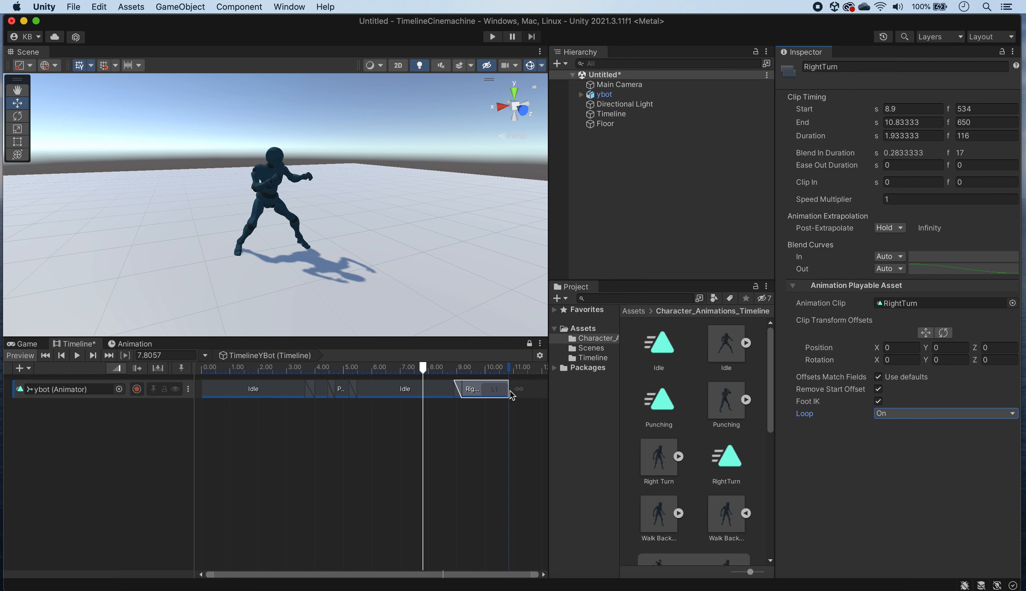
left_click_drag(506, 392, 483, 391)
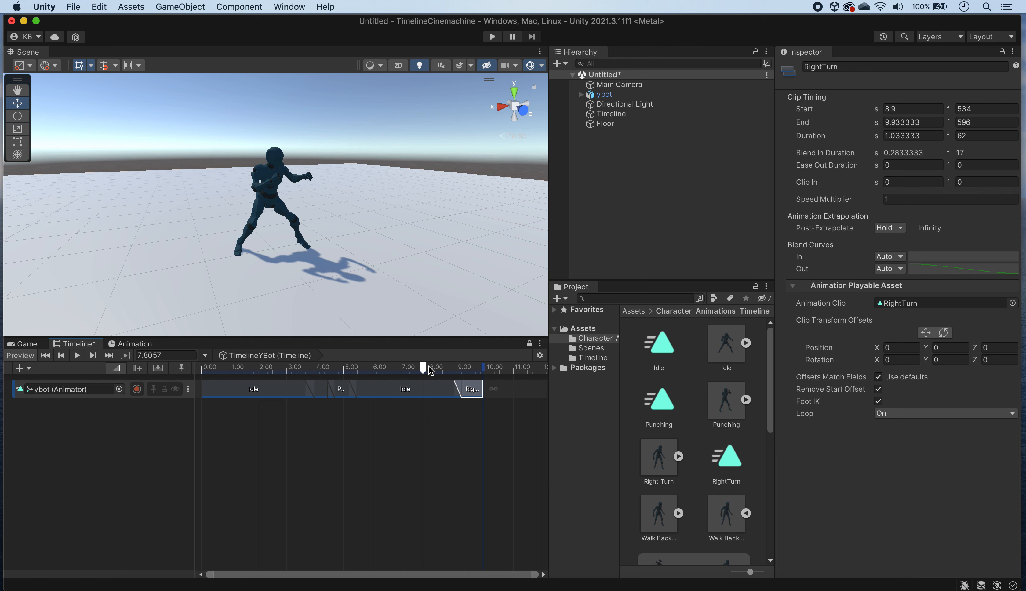
mouse_move(430, 370)
left_mouse_down()
mouse_move(470, 372)
mouse_move(441, 369)
left_mouse_up()
Step: Preview the WalkBack and WalkBack2 animation clips in turn to compare their walking movement
left_click_drag(767, 409, 777, 509)
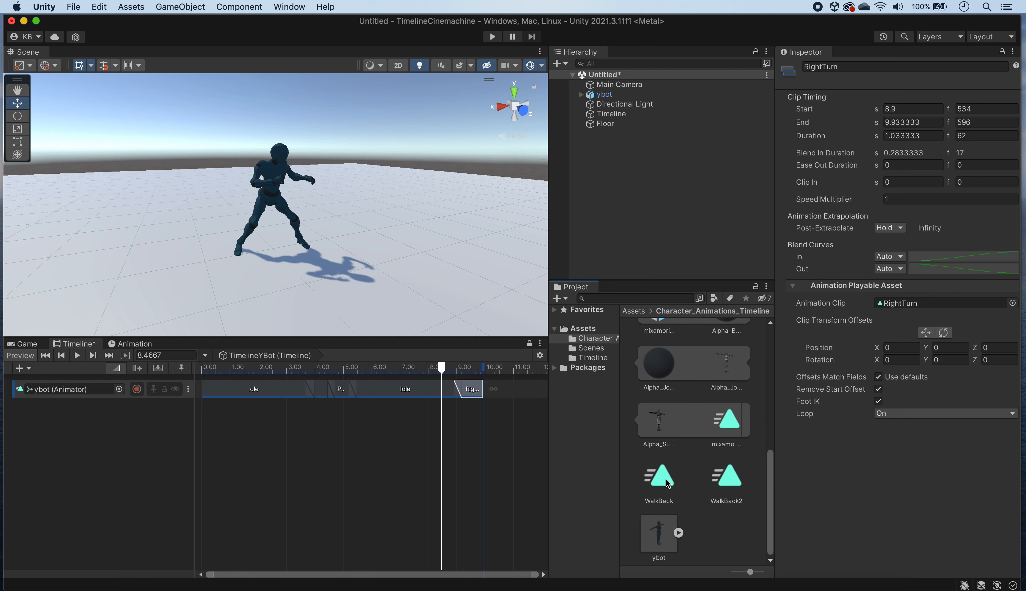
left_click(668, 484)
left_click(865, 573)
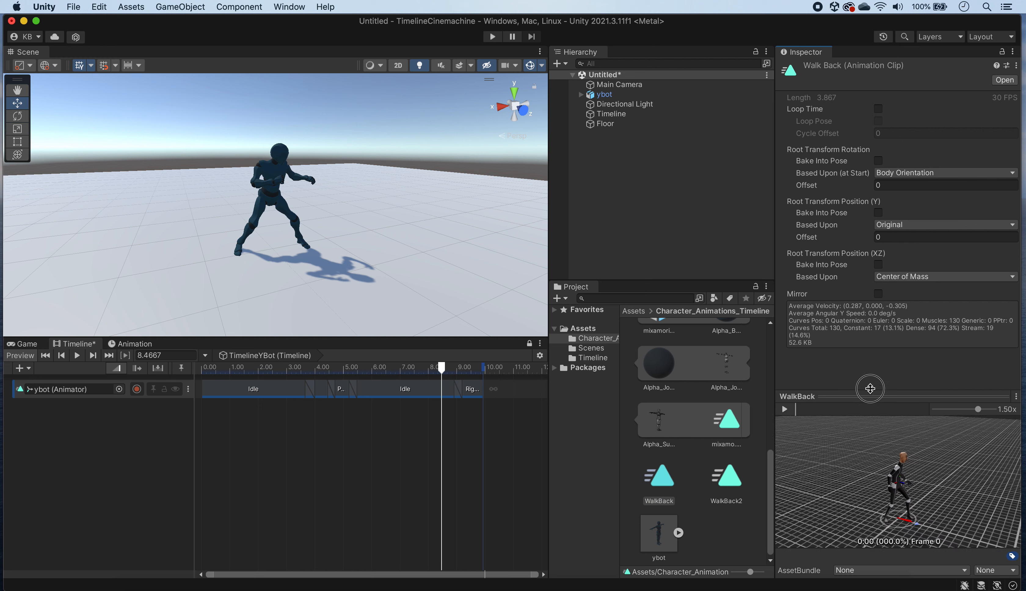
left_click(782, 380)
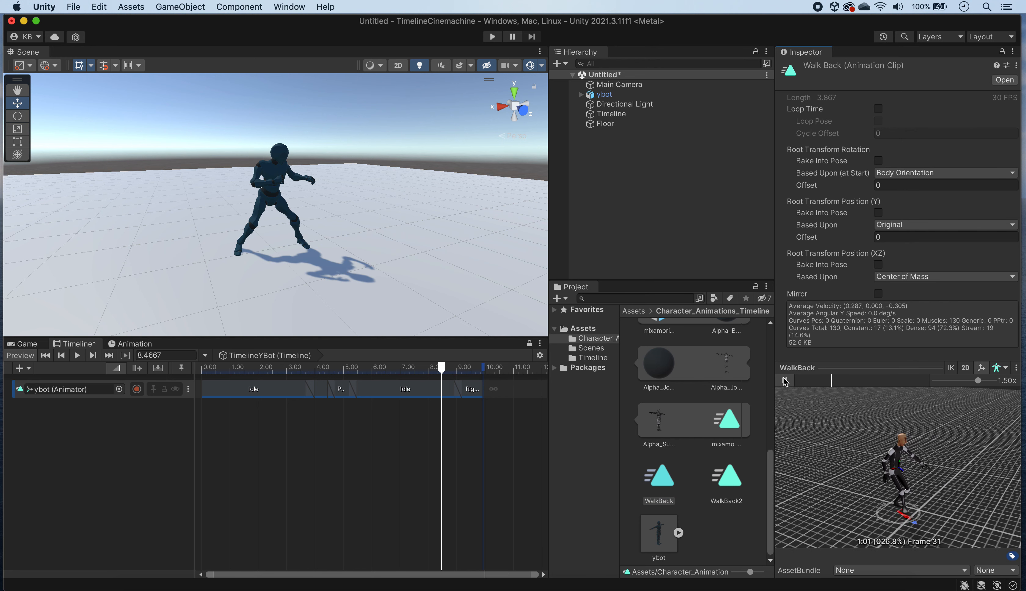
left_click(717, 501)
left_click(785, 380)
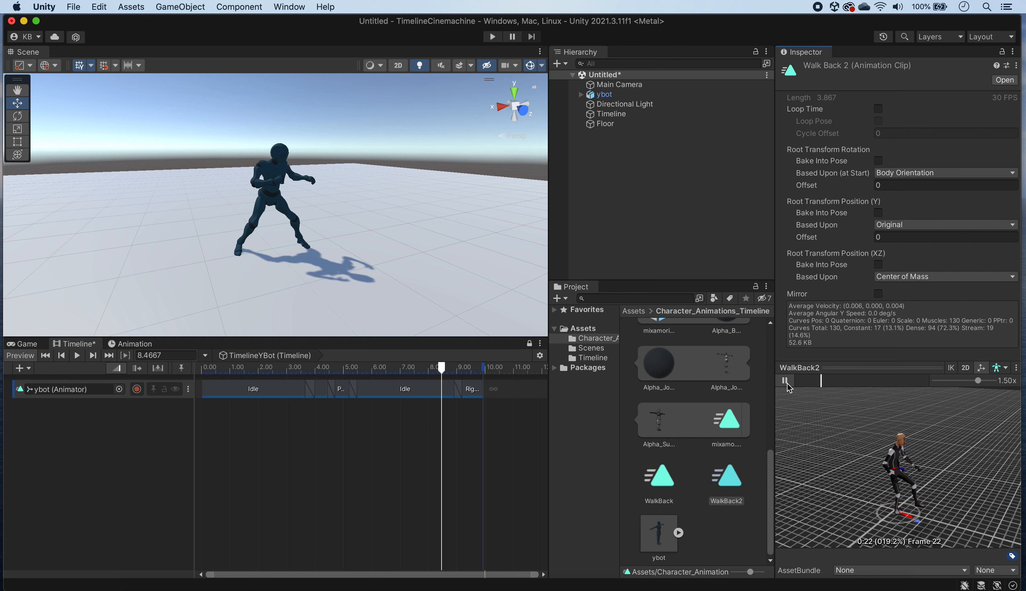
left_click(785, 382)
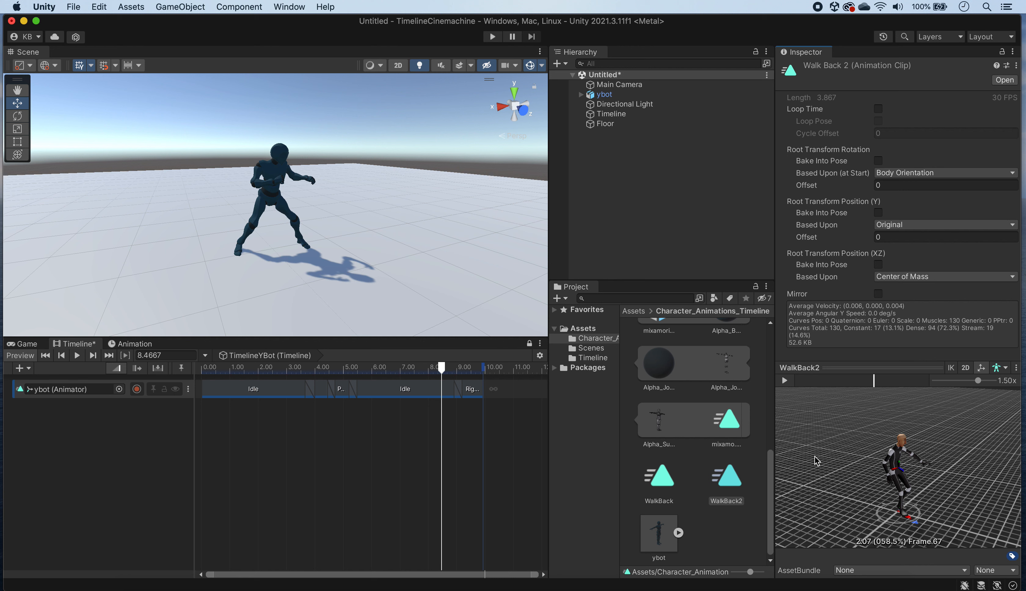
left_click(661, 480)
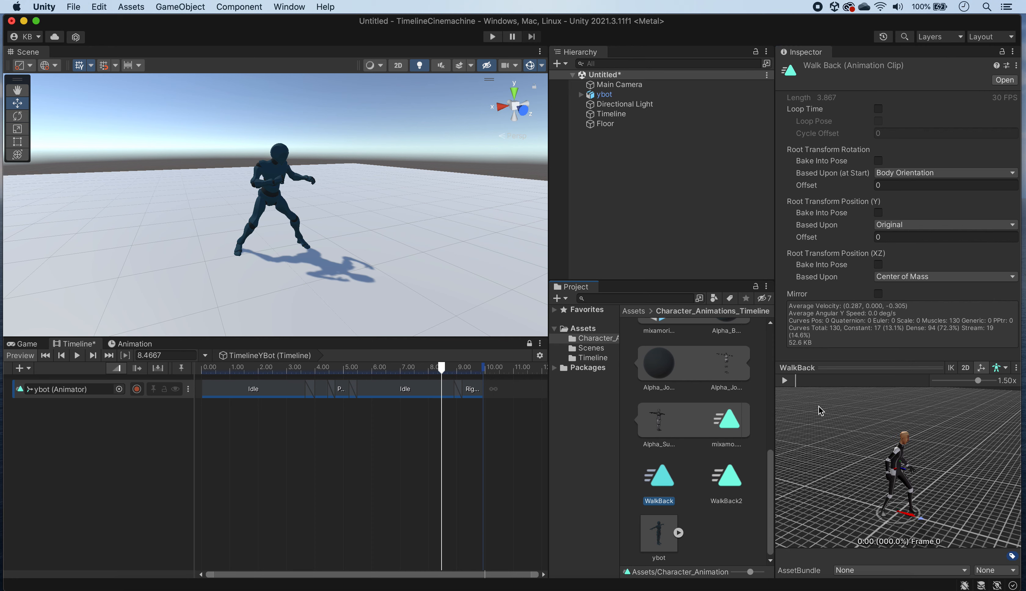
left_click(785, 381)
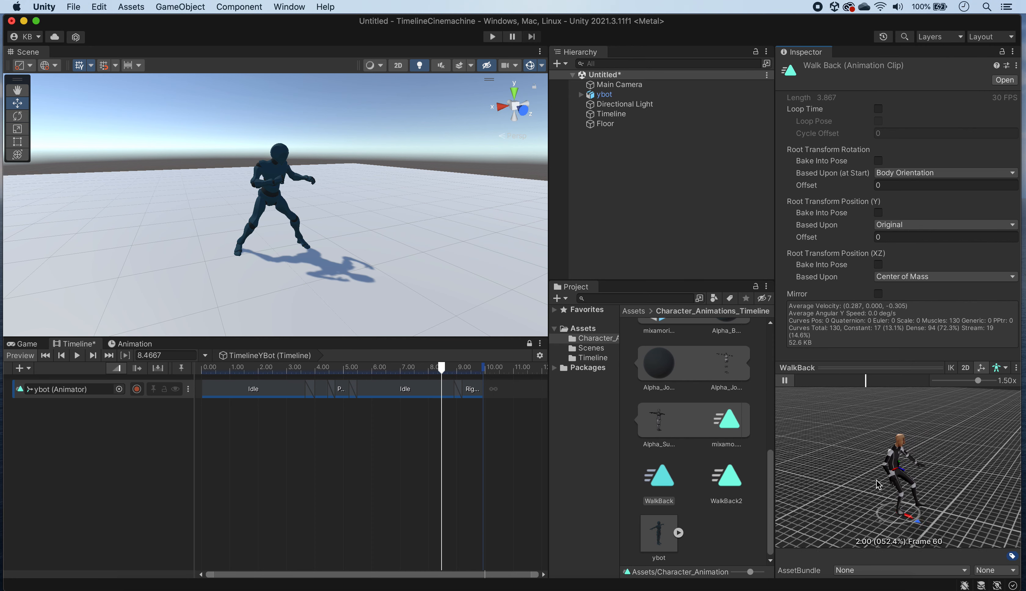
left_click(785, 380)
left_click(727, 478)
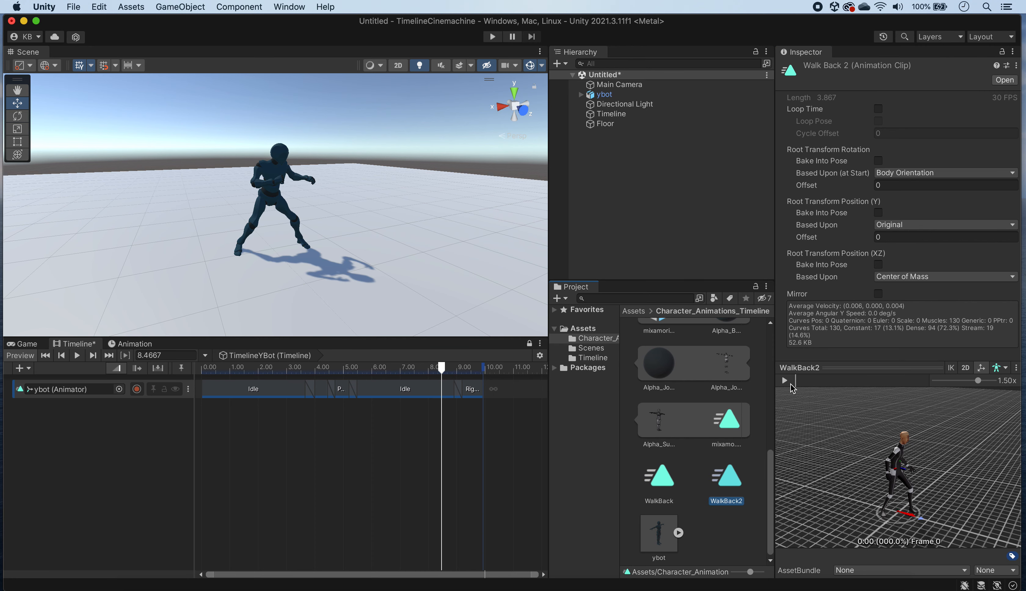
left_click(785, 380)
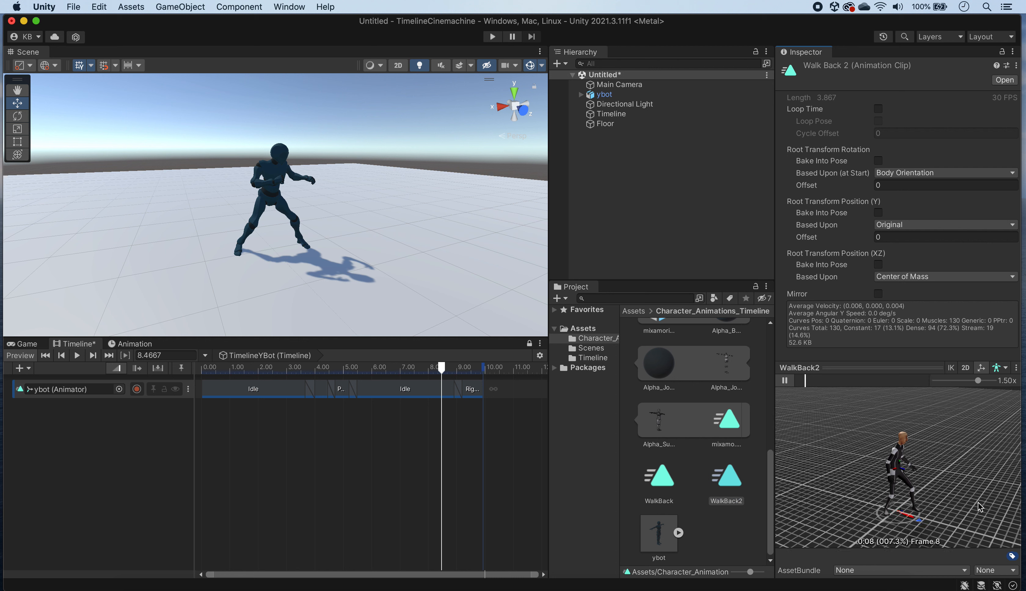
left_click(785, 380)
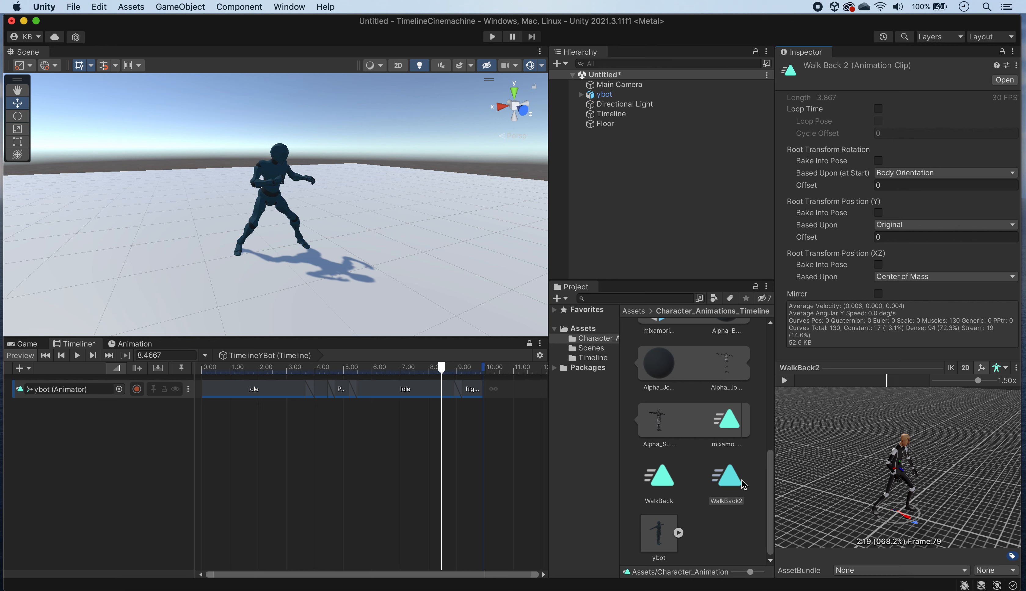
left_click(670, 484)
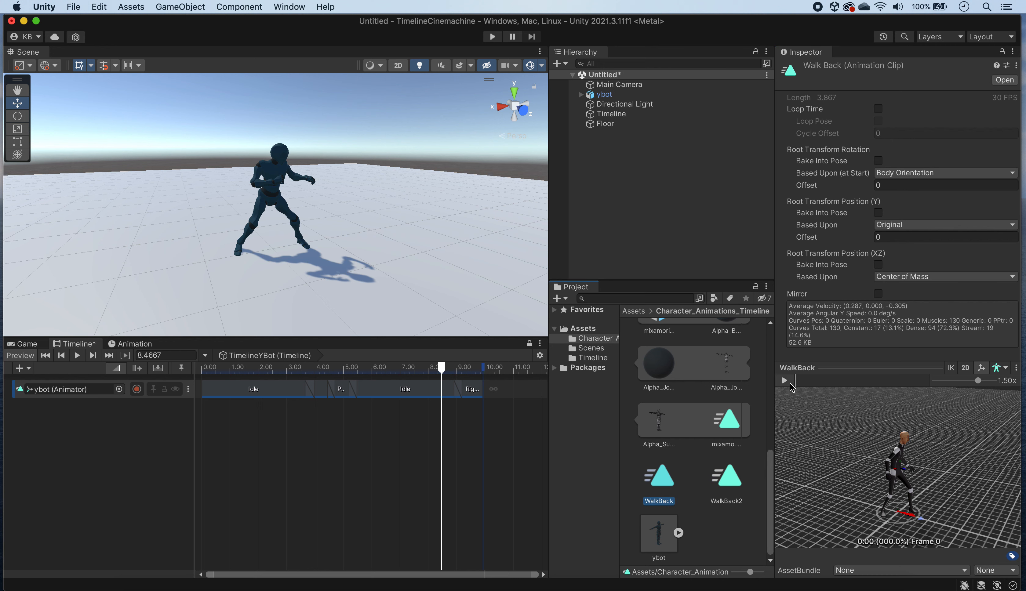
left_click(784, 380)
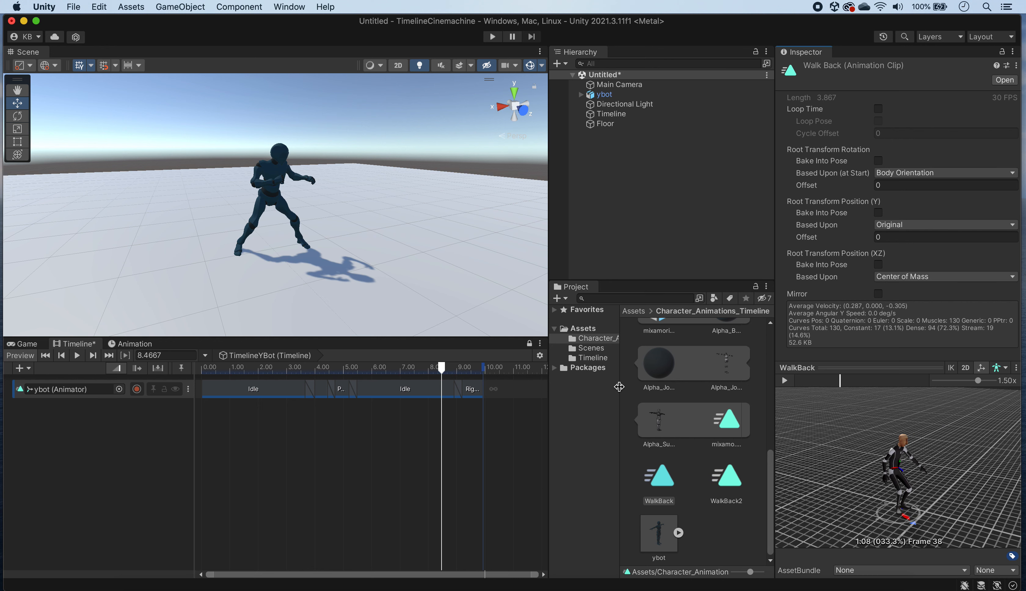
Step: Add the WalkBack clip overlapping the end of RightTurn from about 9.63 s, and play the timeline from the start
left_click_drag(663, 484, 444, 383)
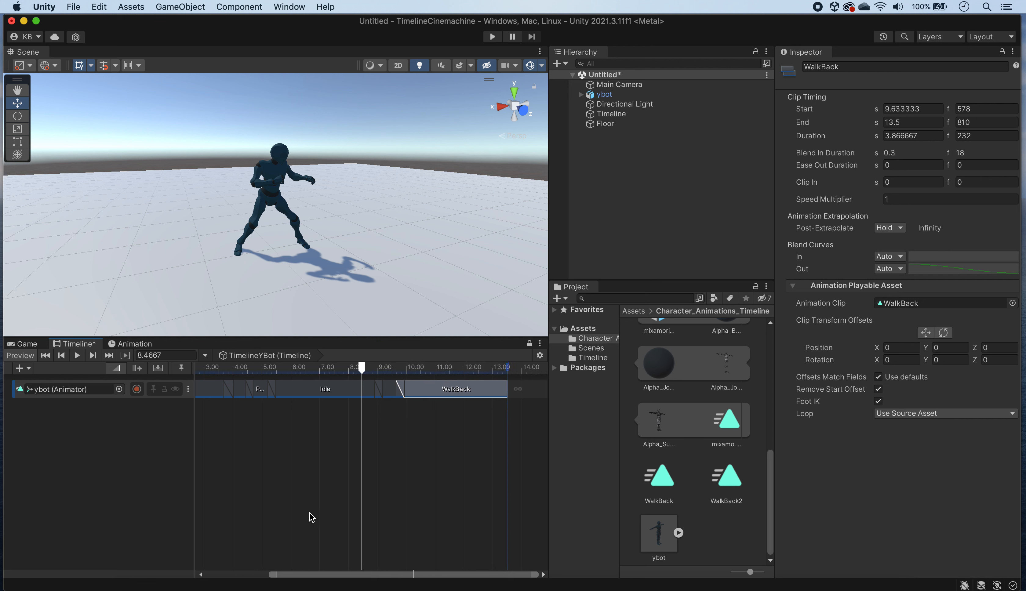
key("a")
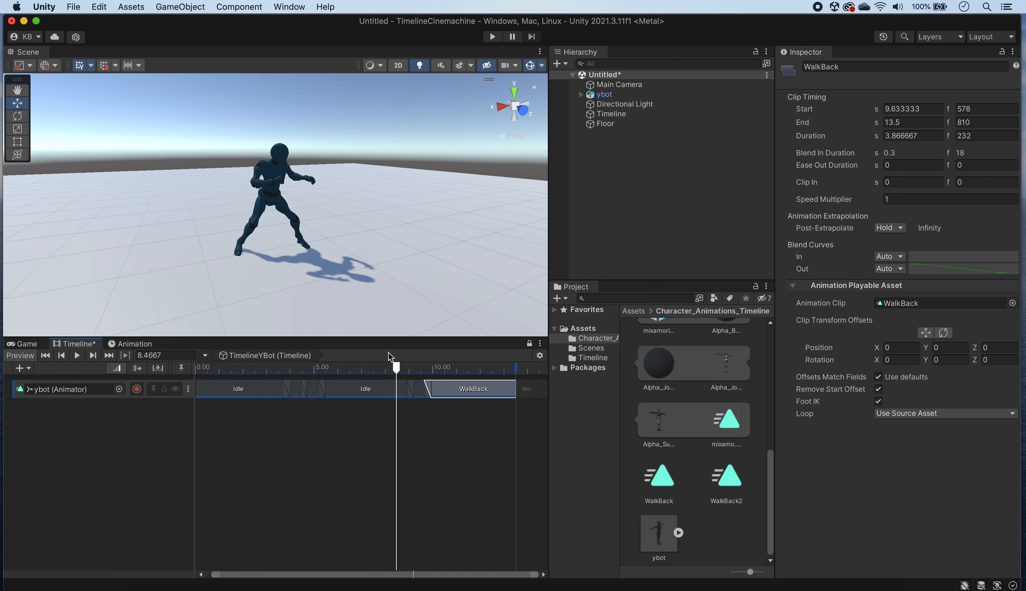
left_click_drag(398, 367, 161, 390)
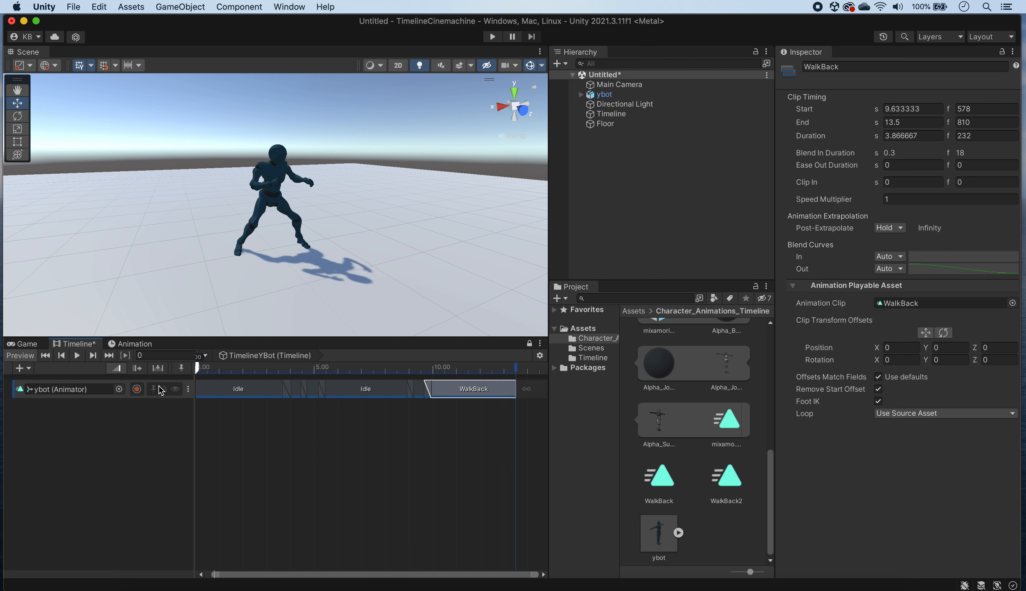
left_click(78, 354)
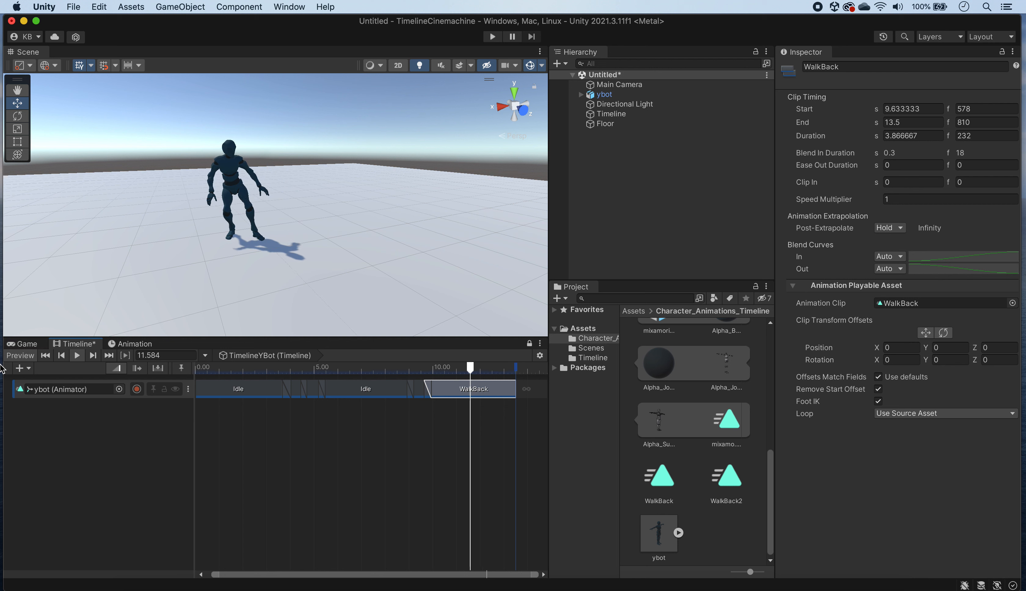
left_click(78, 357)
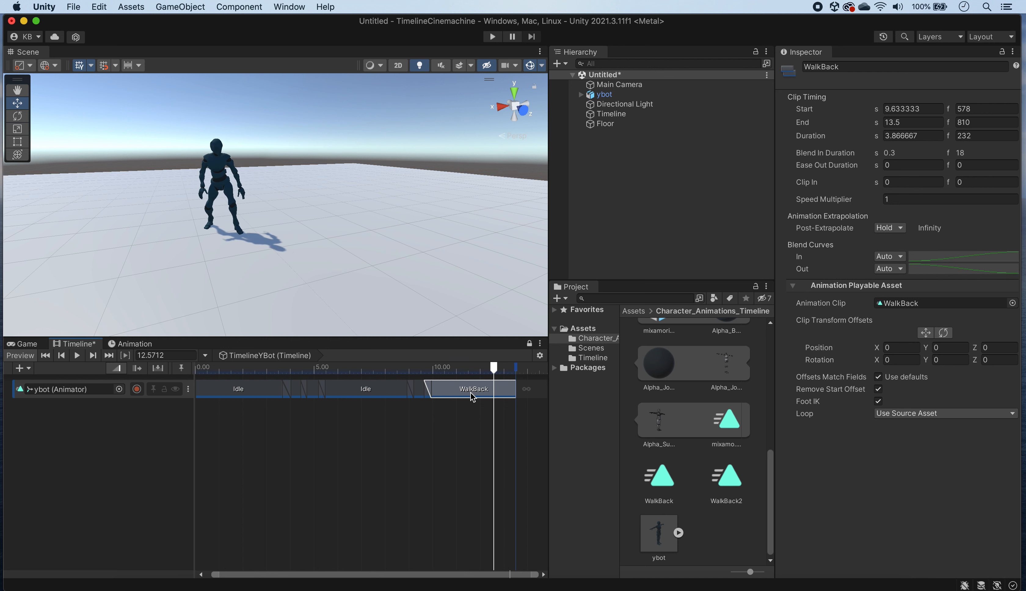
Step: Match the WalkBack clip's offsets to the previous clip, preview the timeline, and return the playhead to 0
left_click_drag(494, 369, 393, 372)
left_click(355, 390)
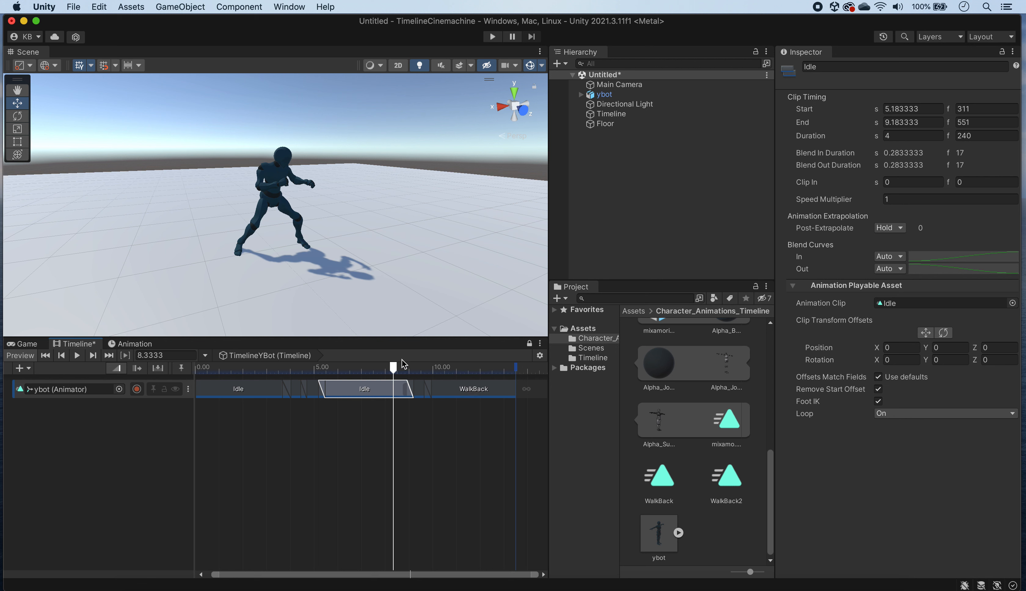
left_click(448, 390)
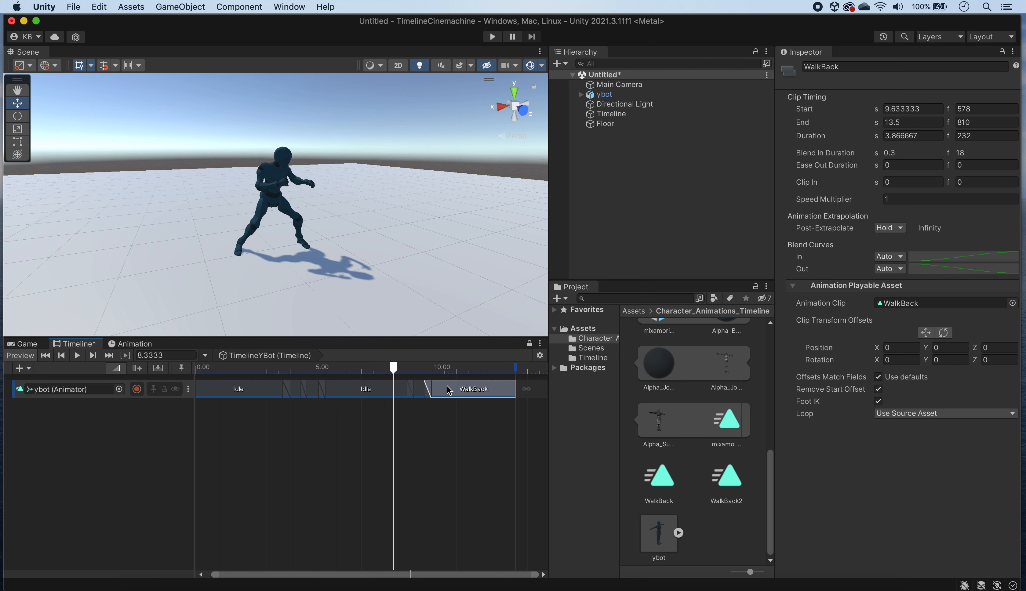
left_click(421, 390)
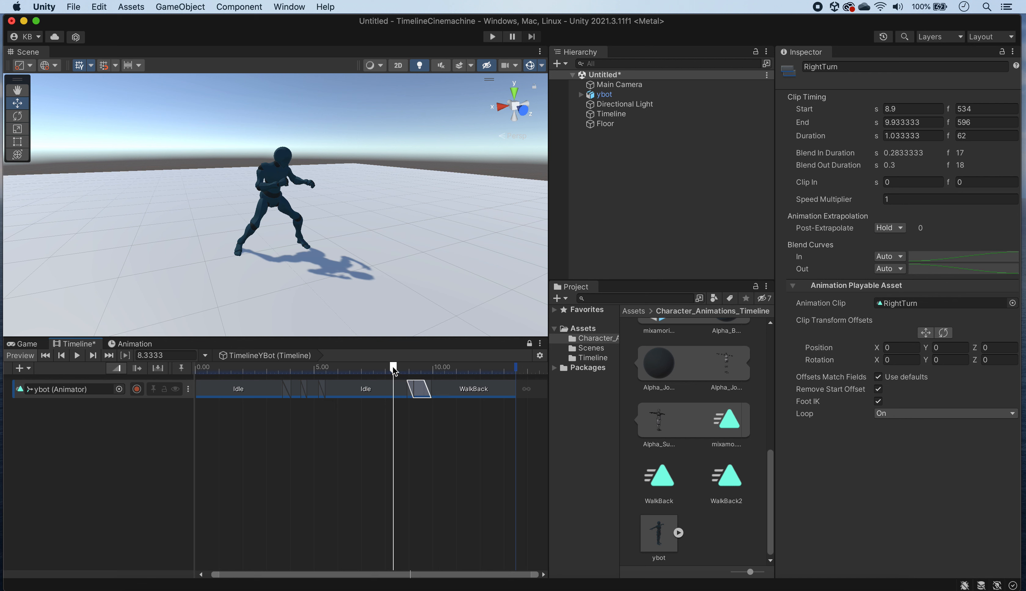
left_click(487, 394)
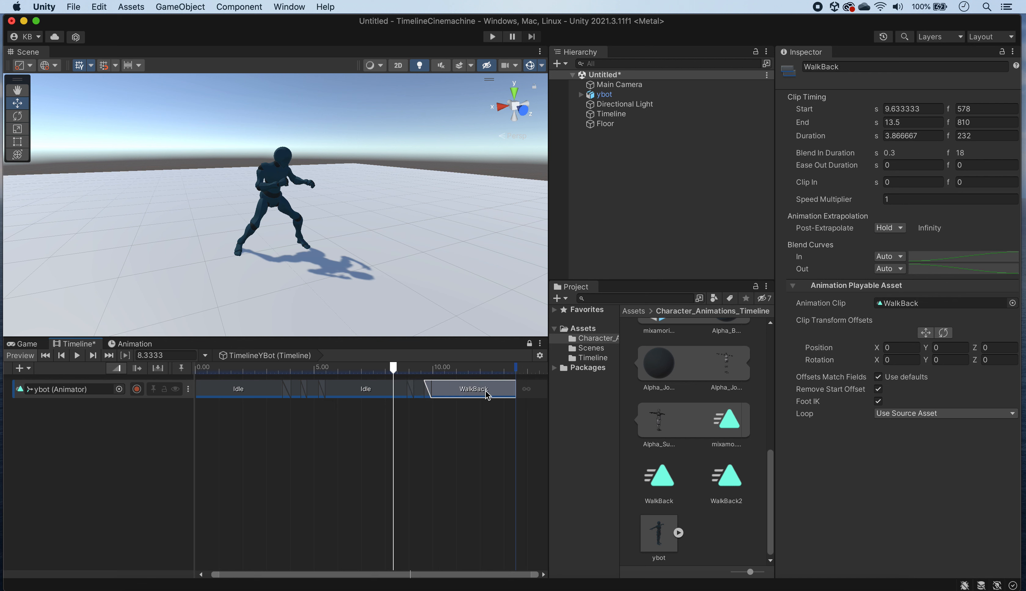
right_click(502, 392)
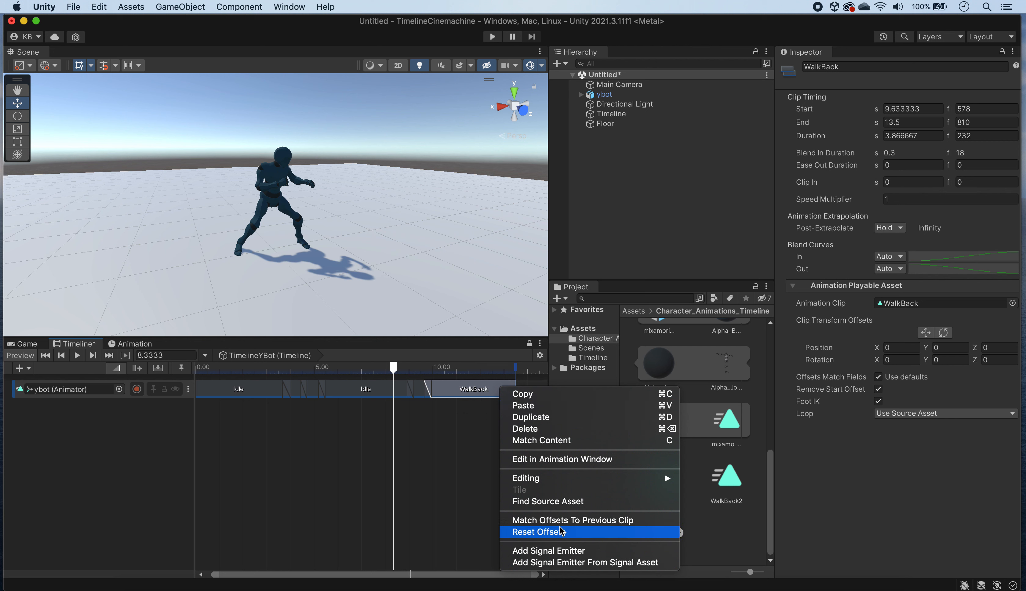
left_click(649, 521)
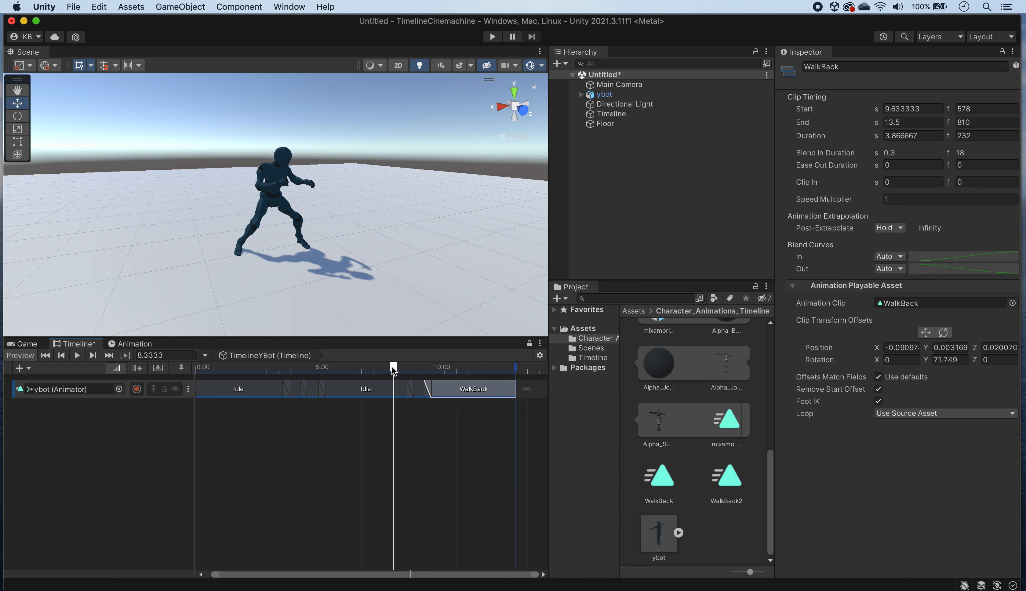
left_click(77, 356)
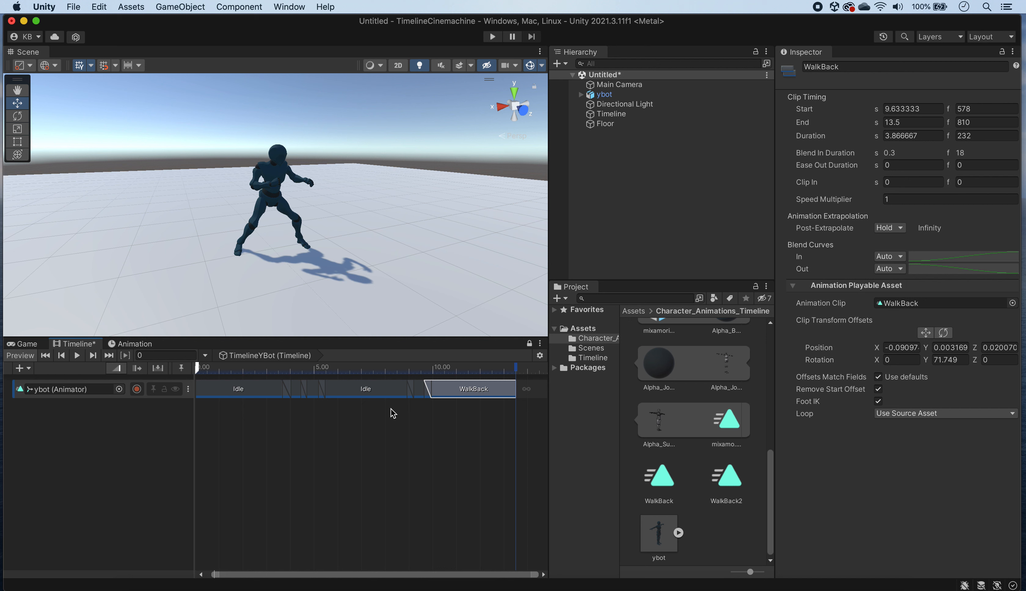
left_click(357, 369)
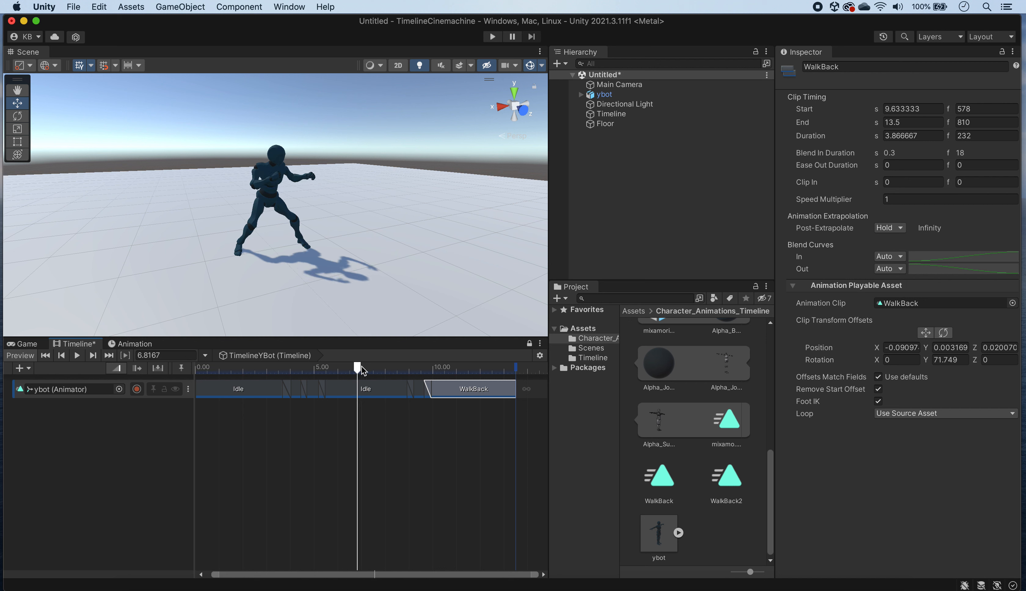
left_click_drag(361, 370, 110, 371)
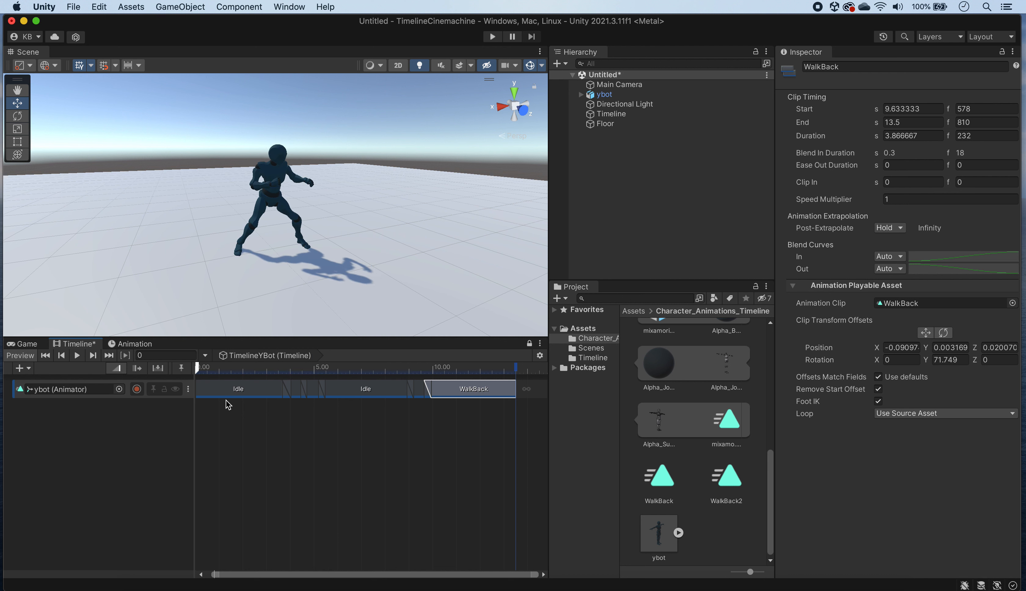
Step: Trim about 1.5 s off the start of the first Idle clip, shift all six clips to begin at 0 s, and play the timeline
left_click(260, 397)
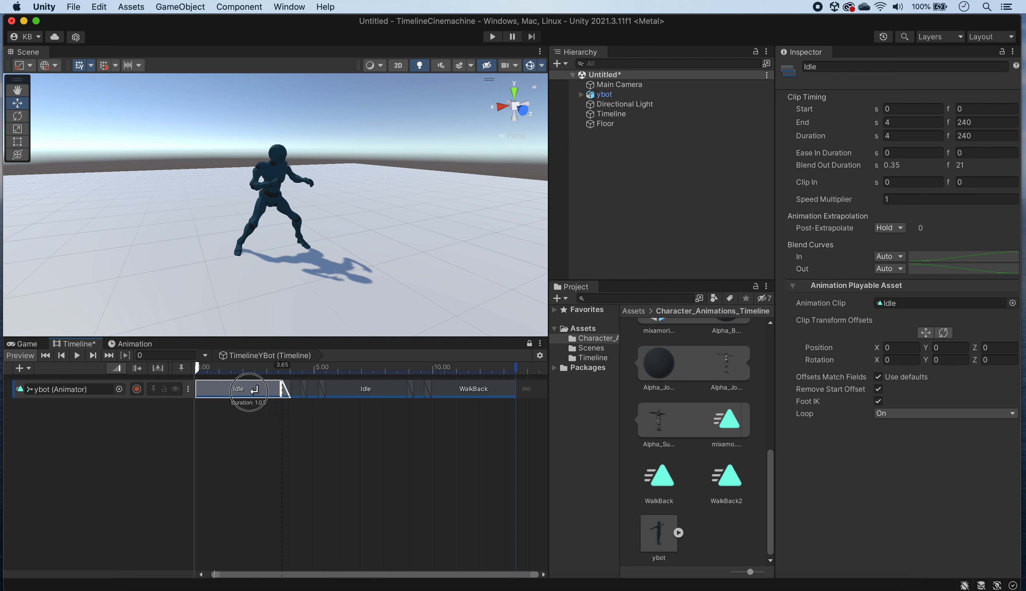
left_click_drag(197, 388, 232, 388)
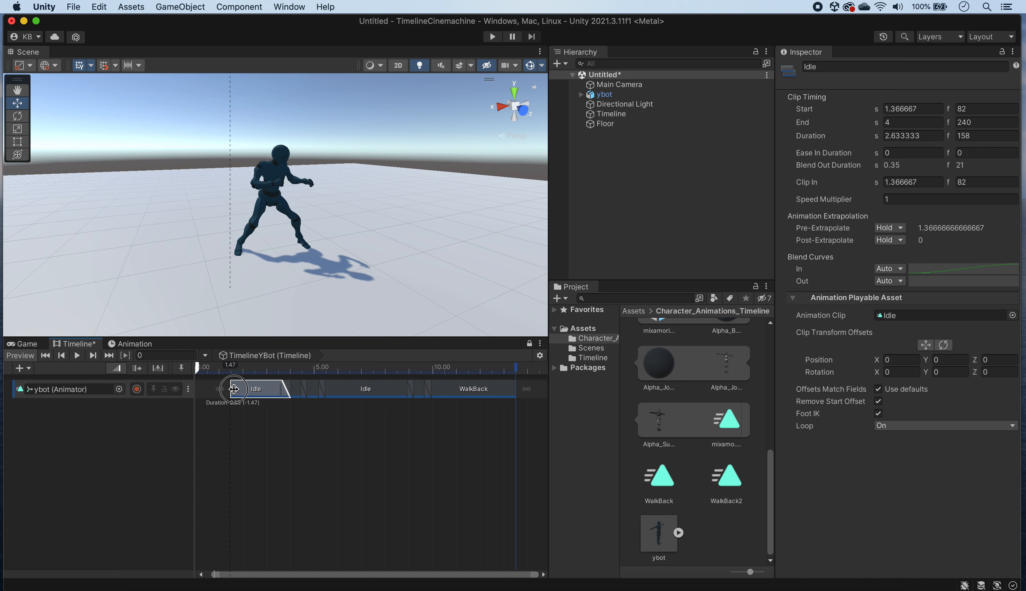
left_click(480, 410)
left_click_drag(480, 410, 214, 389)
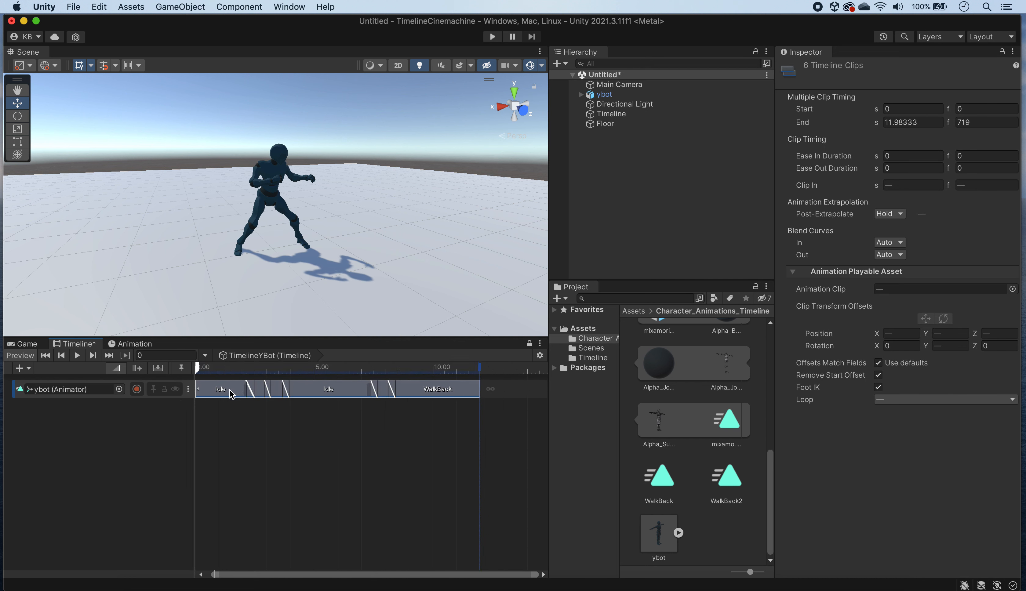
left_click(242, 416)
left_click(81, 352)
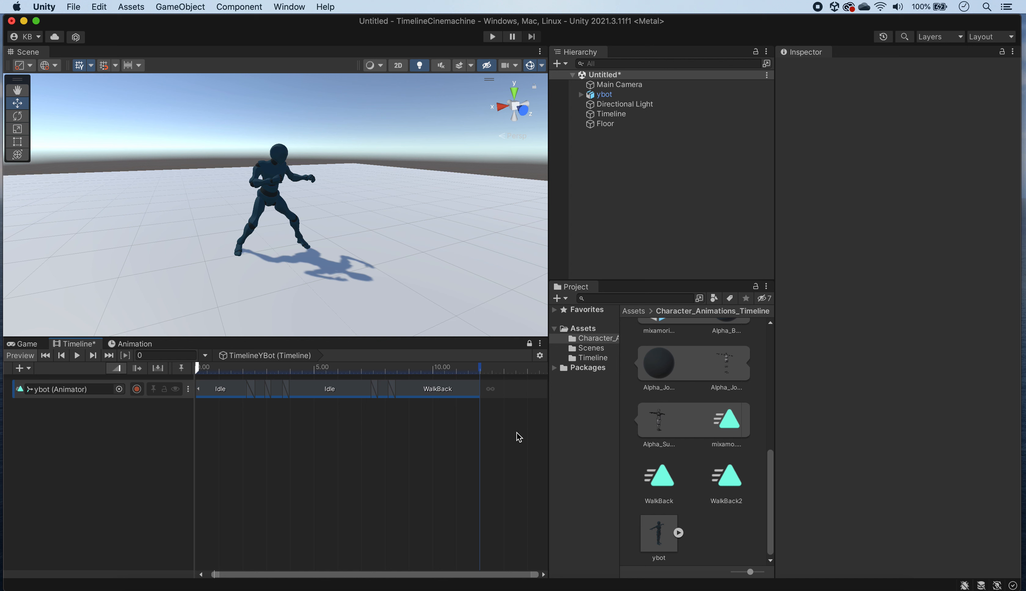
Step: Delete all six animation clips from the ybot track on the timeline
left_click_drag(492, 422, 223, 392)
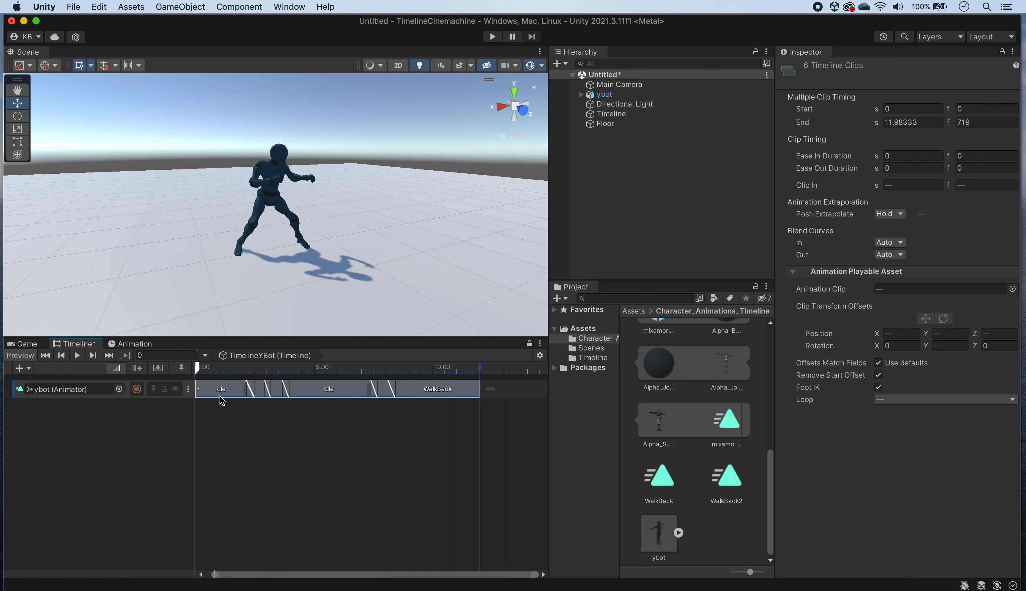
right_click(238, 390)
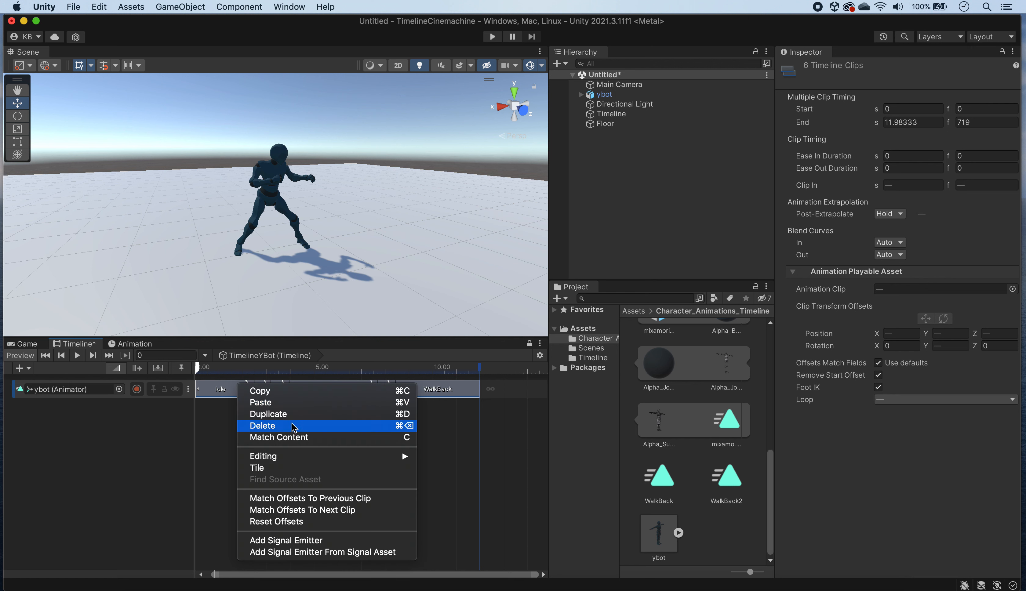
left_click(299, 426)
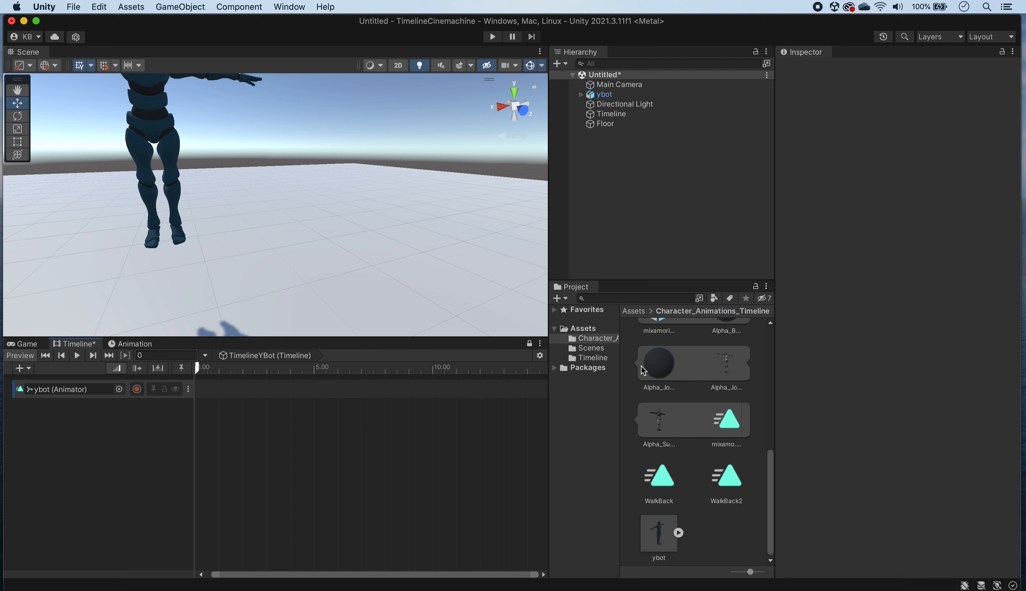
Step: Add the Idle clip at 0 s and the WalkBack clip overlapping its end from about 1.63 s, and play the timeline
left_click_drag(770, 472, 770, 340)
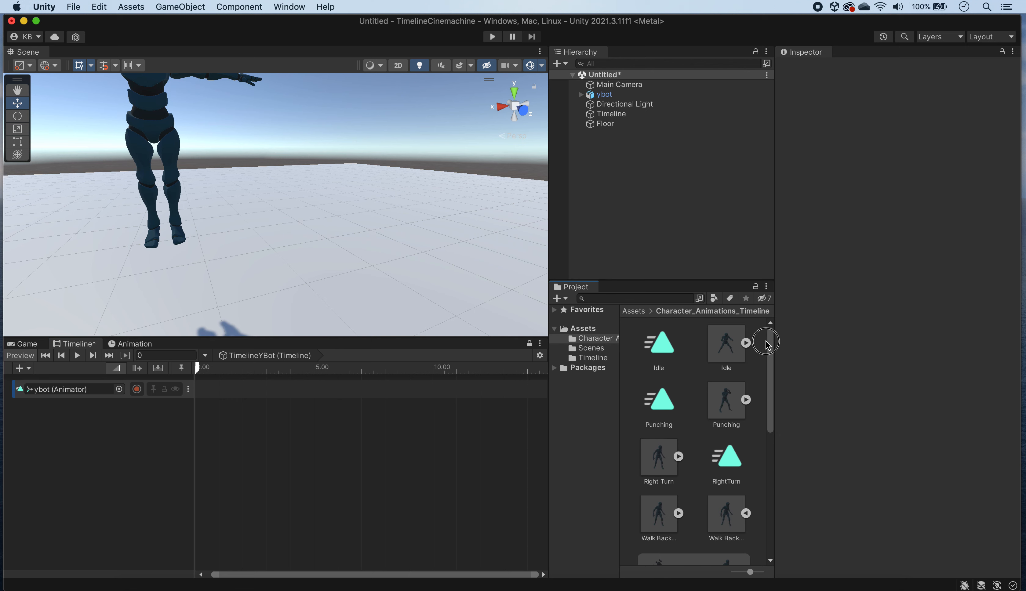
left_click_drag(666, 348, 241, 391)
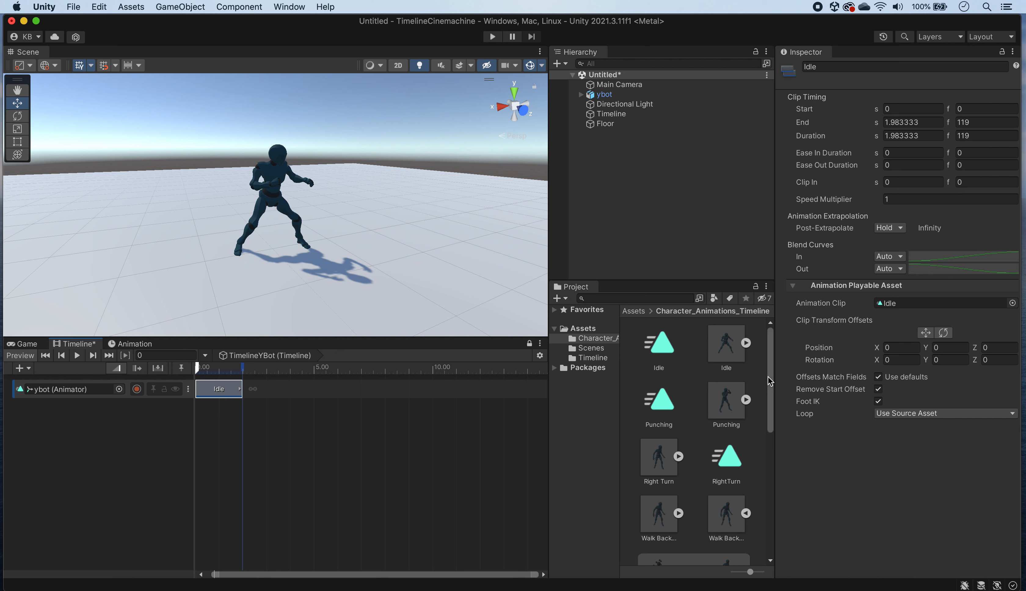
left_click_drag(772, 379, 774, 502)
left_click_drag(652, 473, 262, 392)
left_click(218, 370)
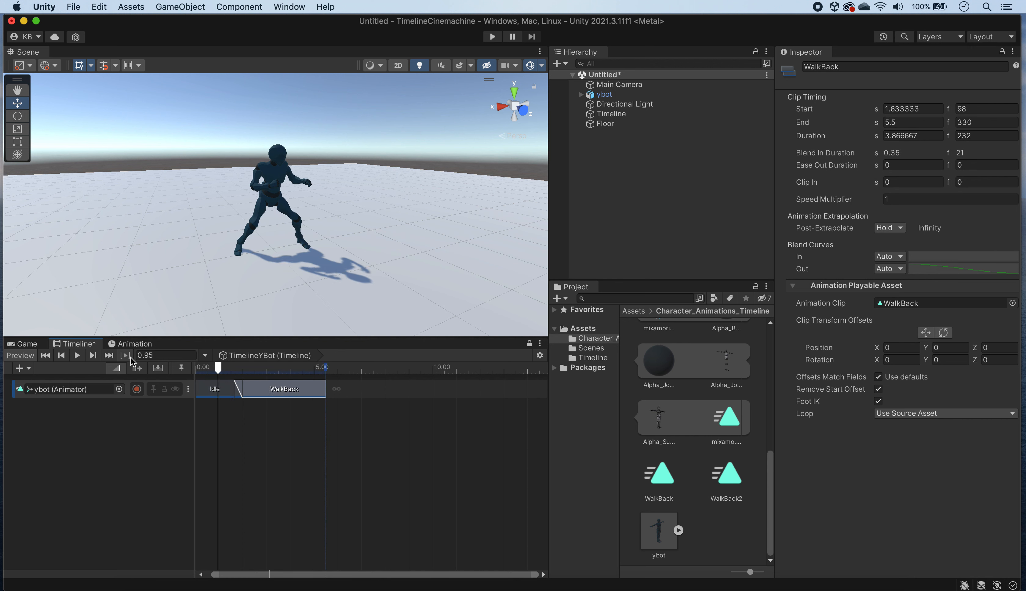
left_click(77, 357)
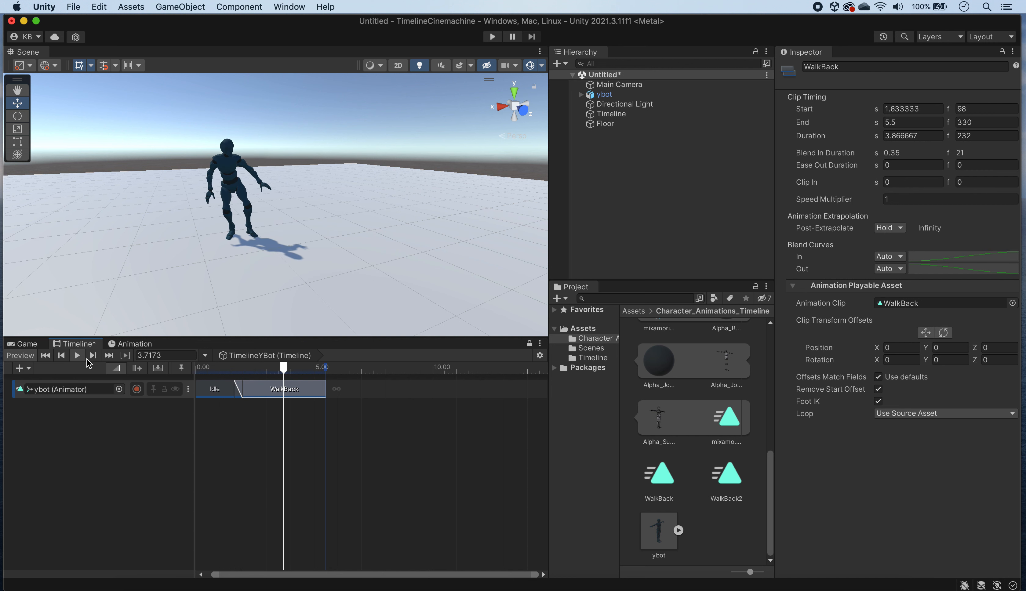
key("space")
Step: Extend the WalkBack clip's end to about 6.65 s and set its Loop option to On
left_click(338, 393)
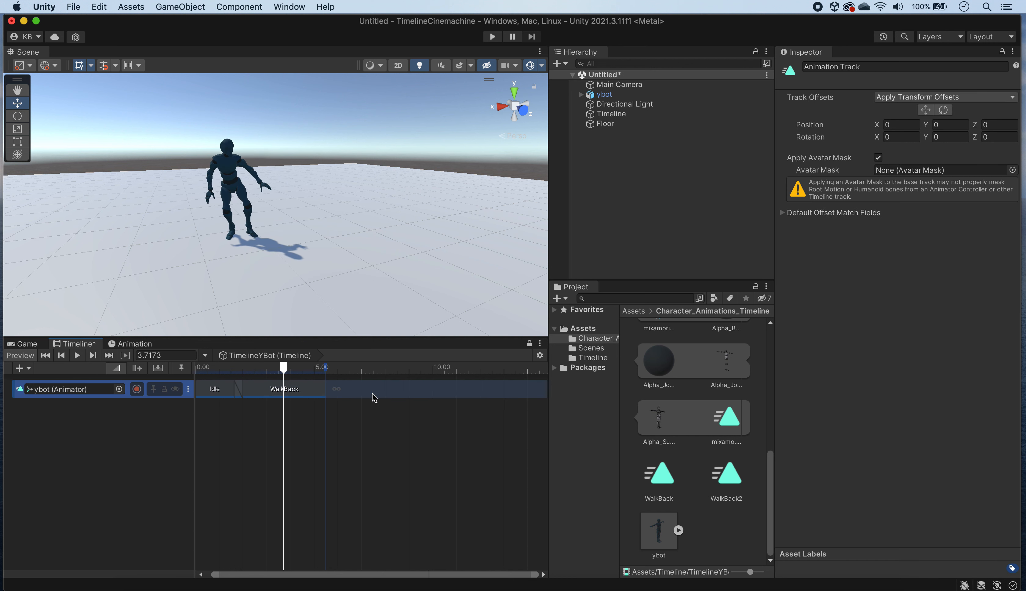
left_click(318, 395)
left_click_drag(328, 393, 353, 393)
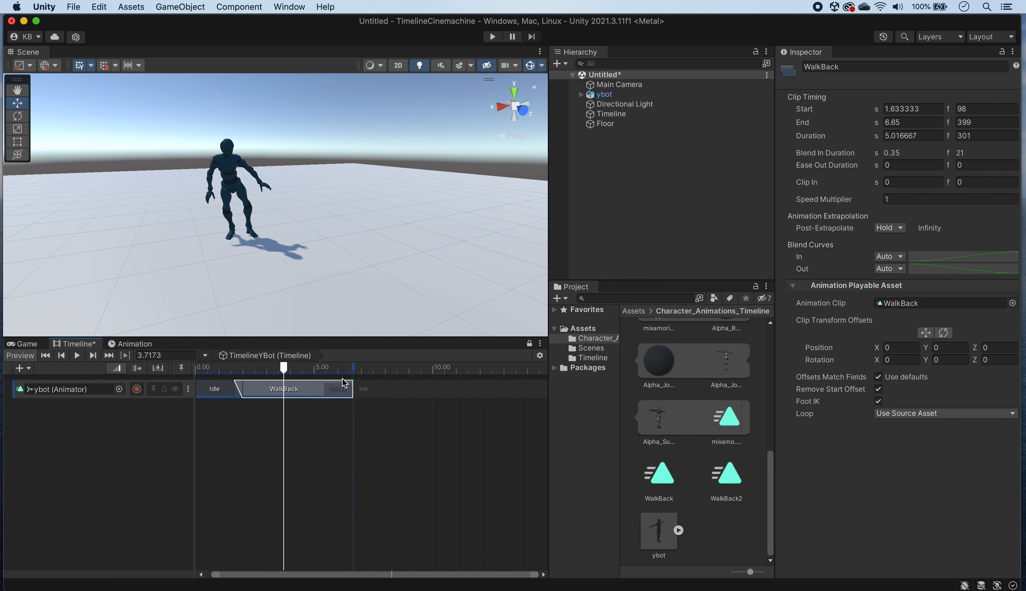
left_click(974, 414)
left_click(945, 425)
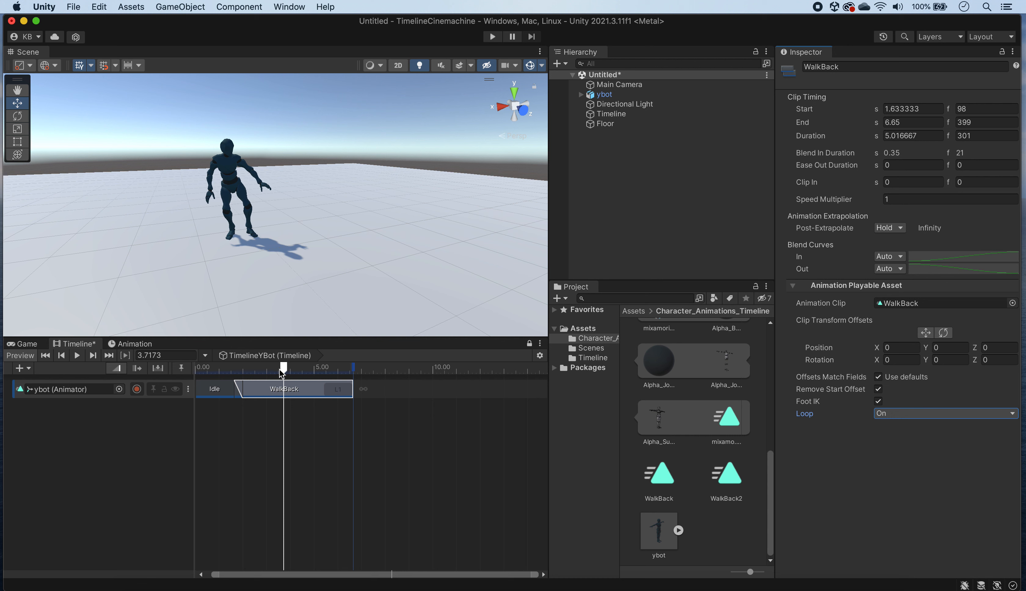
Step: Preview the looped WalkBack clip and extend its end to about 10.07 s on the timeline
left_click(78, 357)
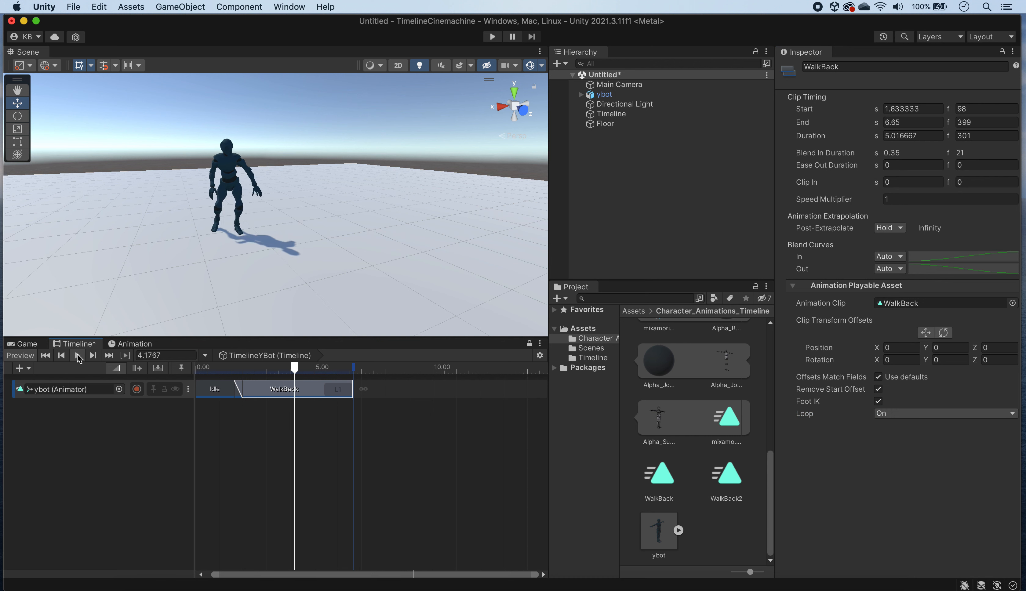
left_click(77, 356)
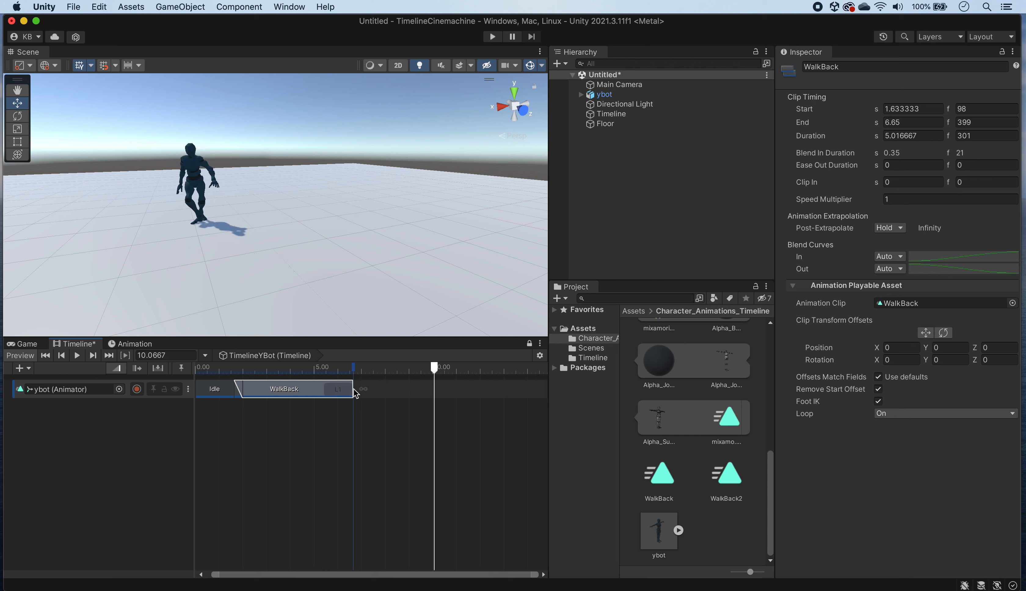
left_click_drag(353, 392, 434, 393)
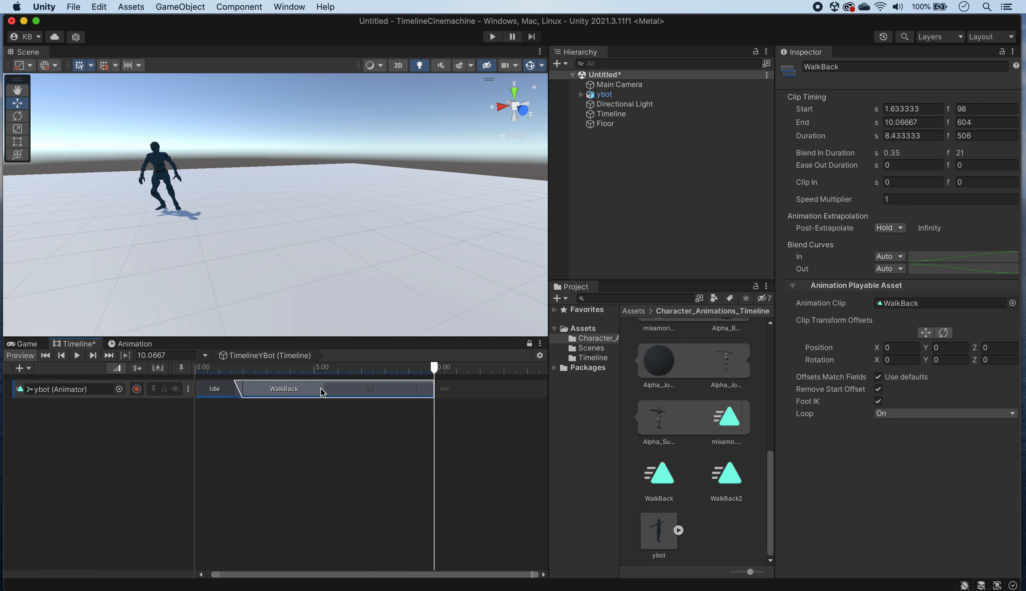
left_click(314, 371)
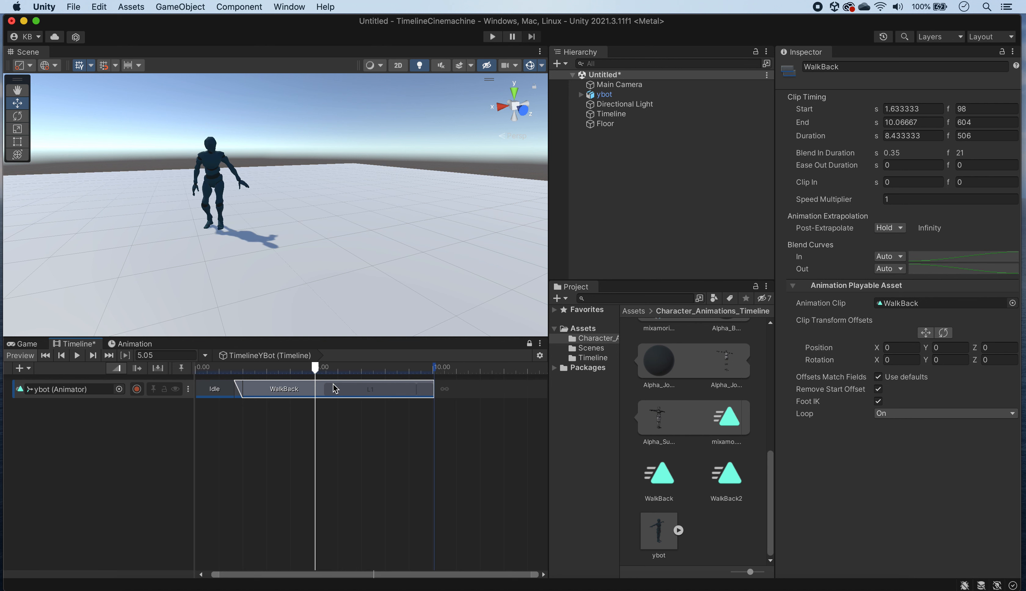
left_click_drag(315, 369, 331, 385)
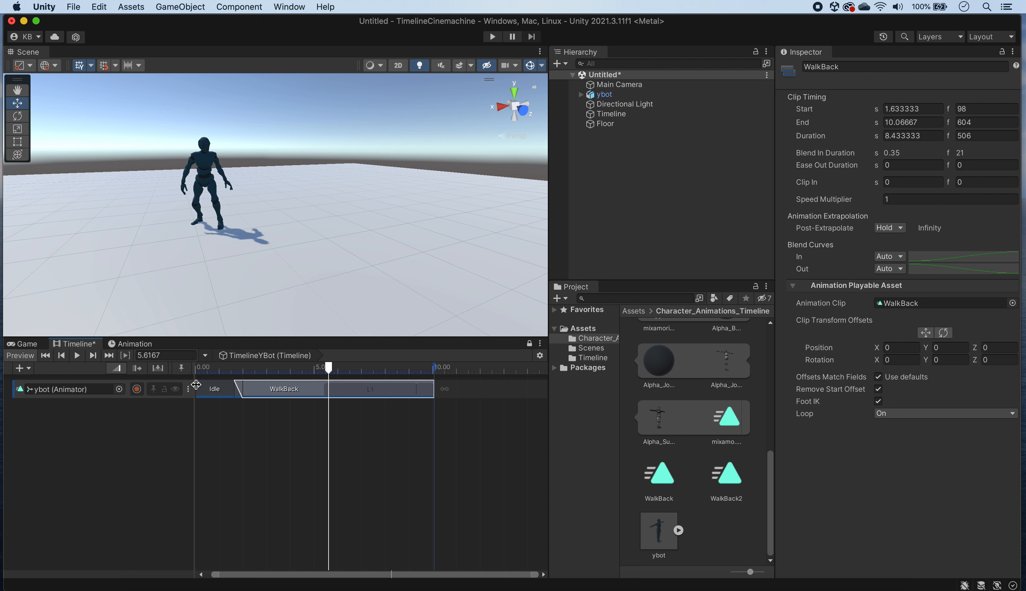
Step: Add an override track to the ybot track and place the Punching clip on it, starting at about 4.97 s
left_click(189, 391)
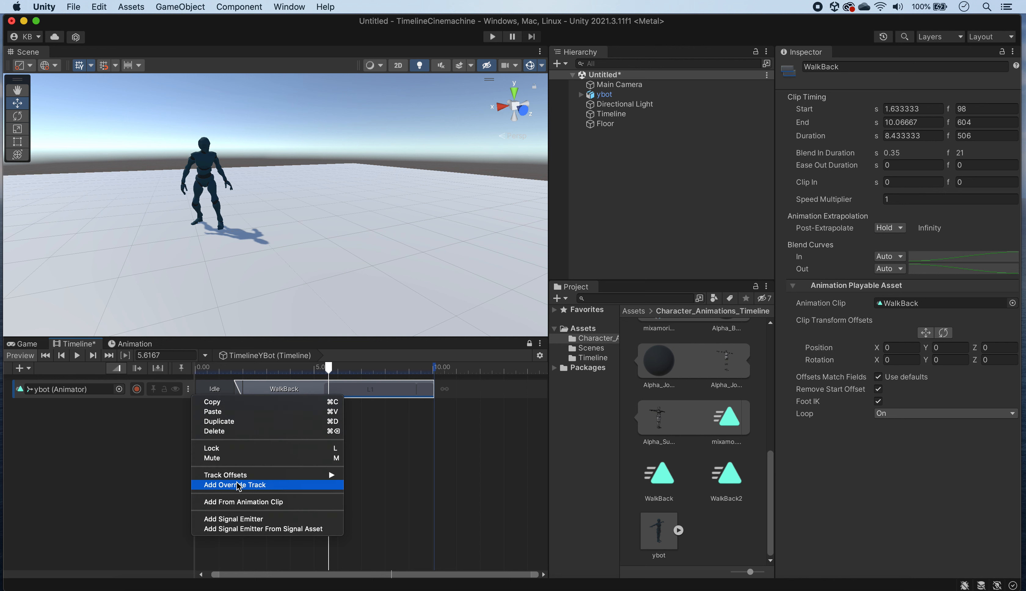
left_click(284, 485)
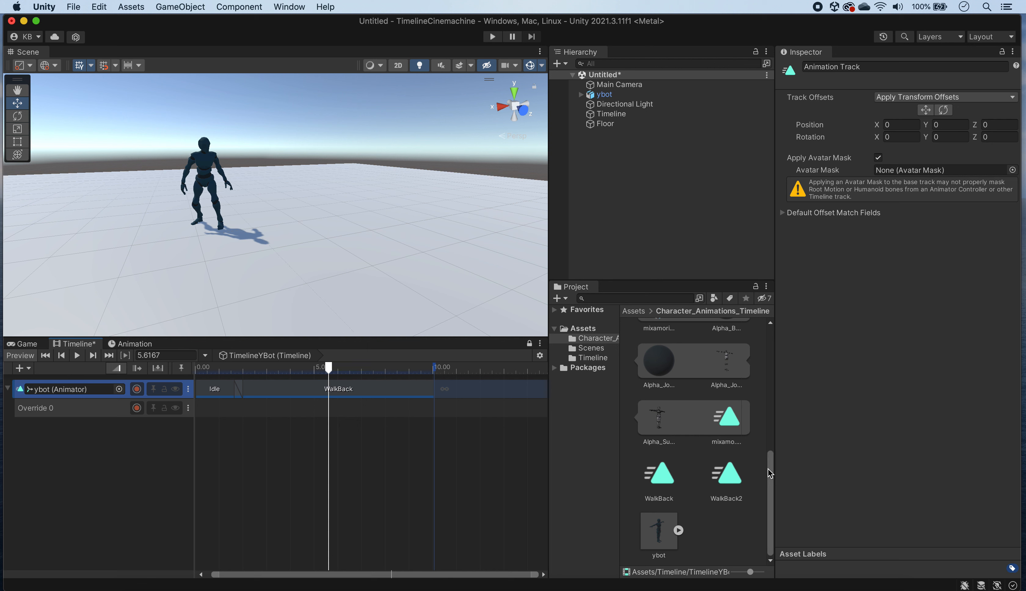
left_click_drag(771, 473, 768, 330)
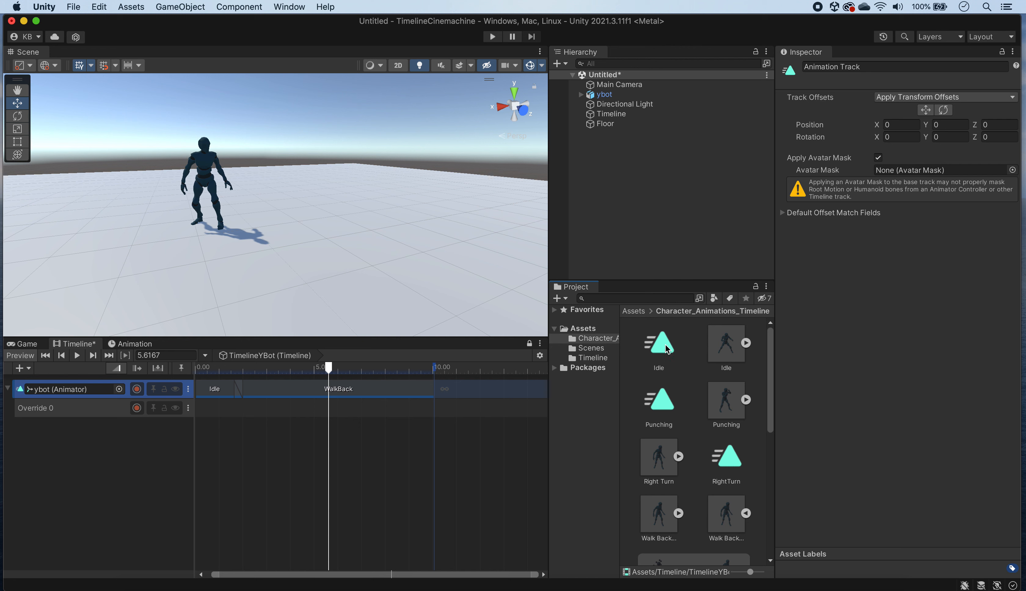
left_click_drag(665, 412, 341, 411)
mouse_move(328, 367)
left_mouse_down()
mouse_move(304, 367)
mouse_move(313, 368)
left_mouse_up()
left_click_drag(346, 410, 331, 410)
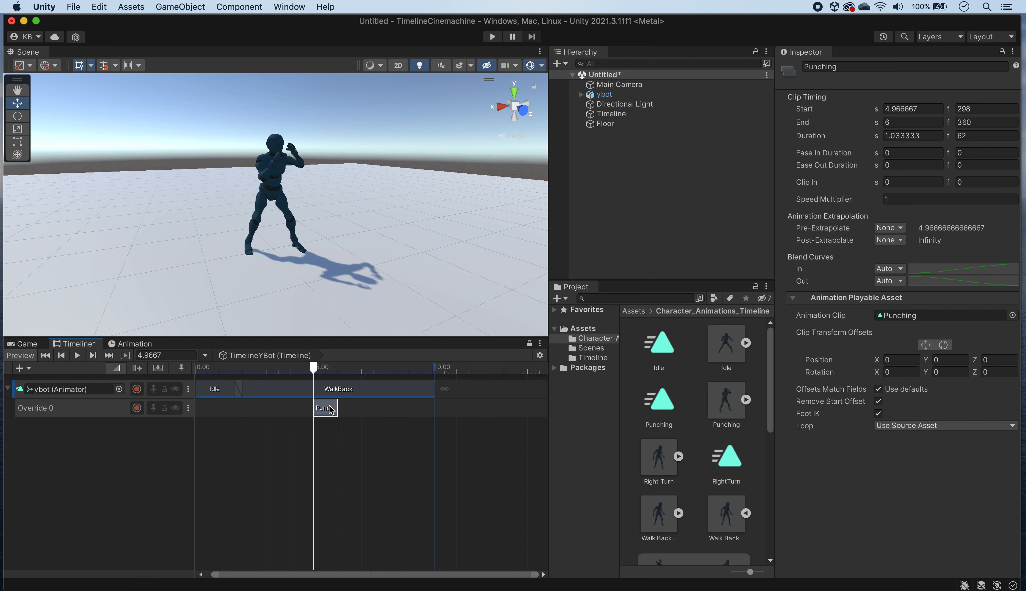
Step: Move the Punching clip's position offset to about X 0.46, Z -1.30 to line up with ybot's WalkBack position at the clip's start
left_click_drag(312, 374, 280, 385)
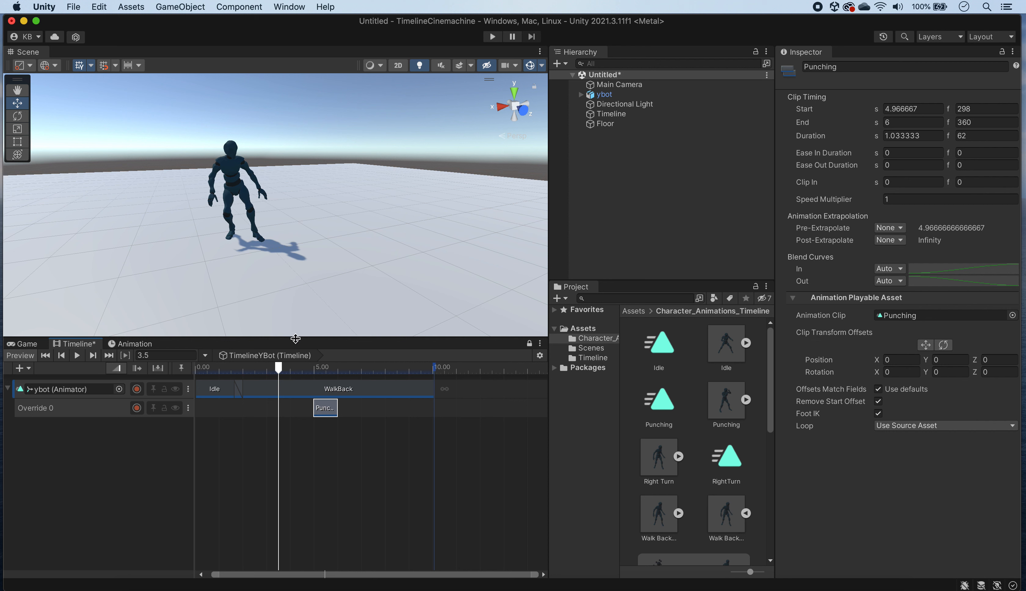
left_click_drag(278, 368, 313, 373)
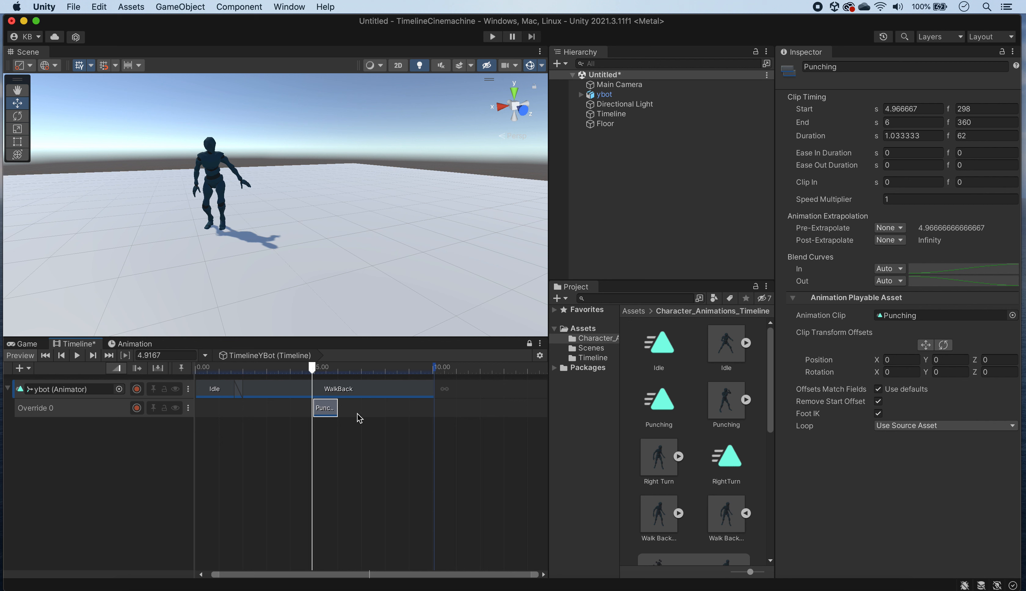
left_click_drag(312, 369, 314, 369)
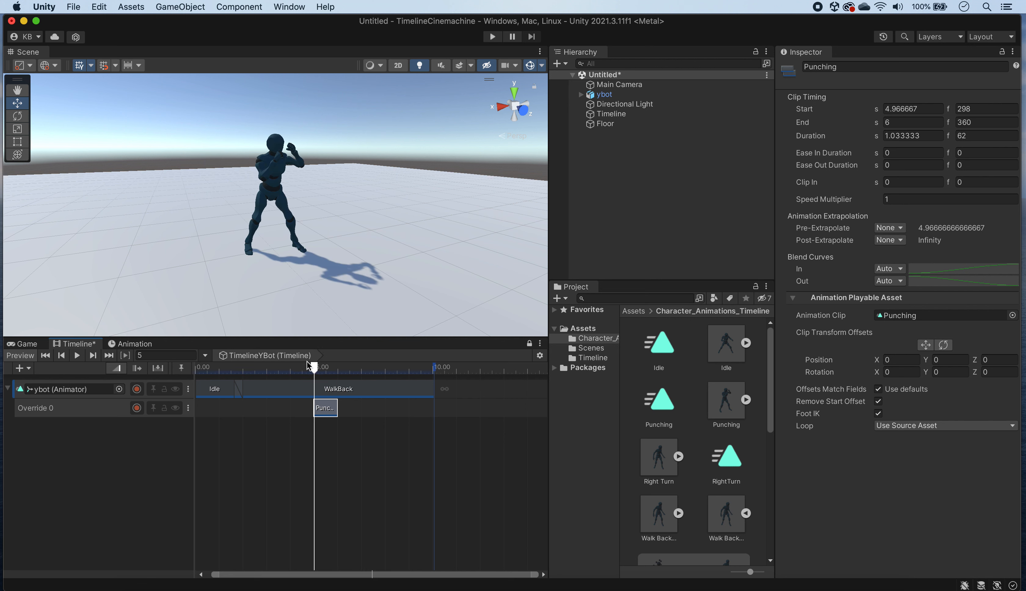
left_click_drag(314, 368, 310, 368)
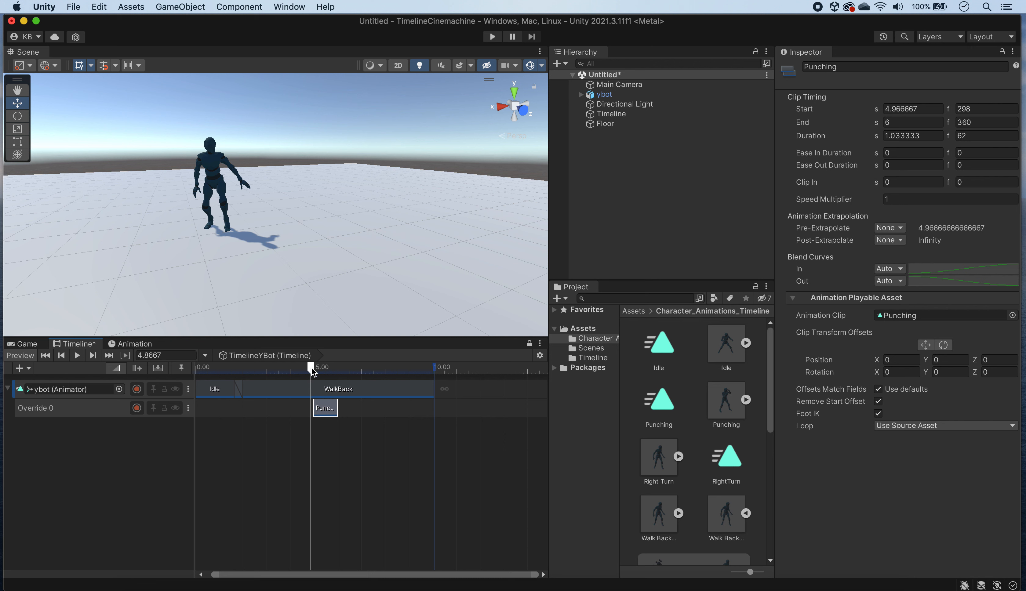
left_click_drag(312, 369, 314, 368)
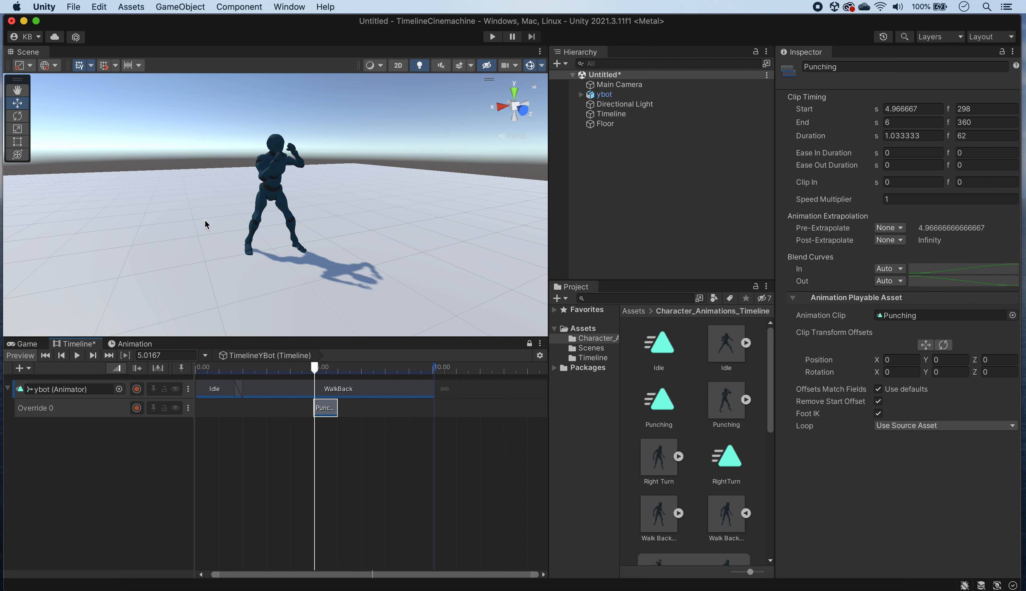
left_click(930, 348)
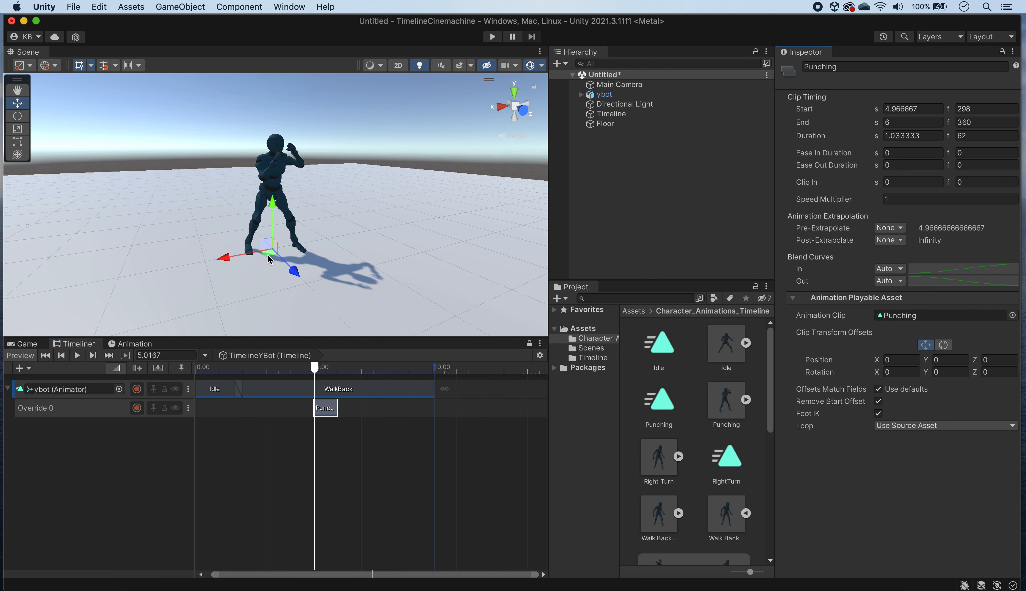
left_click_drag(268, 259, 226, 227)
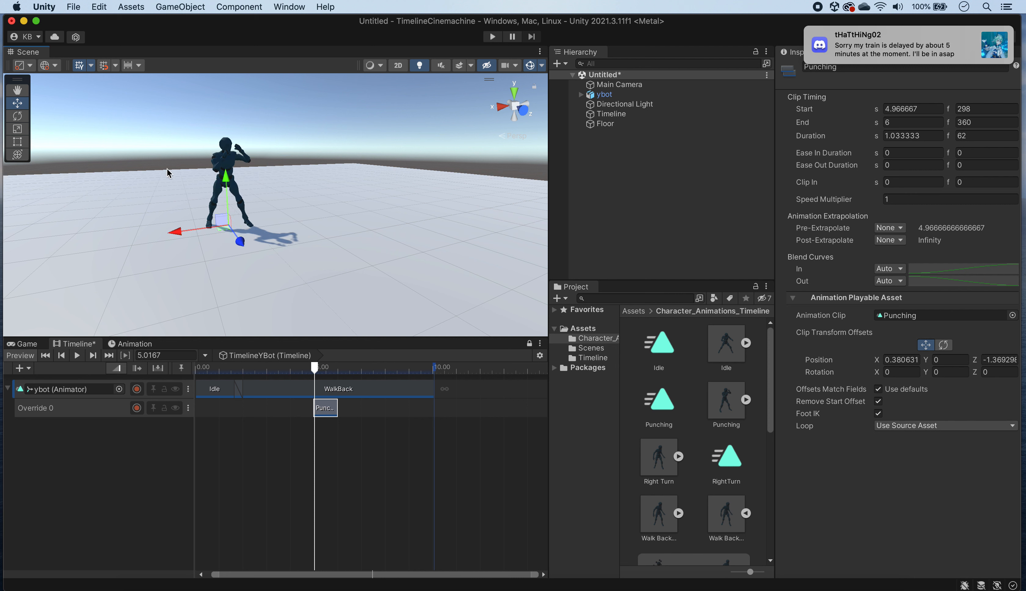
left_click_drag(222, 234, 222, 230)
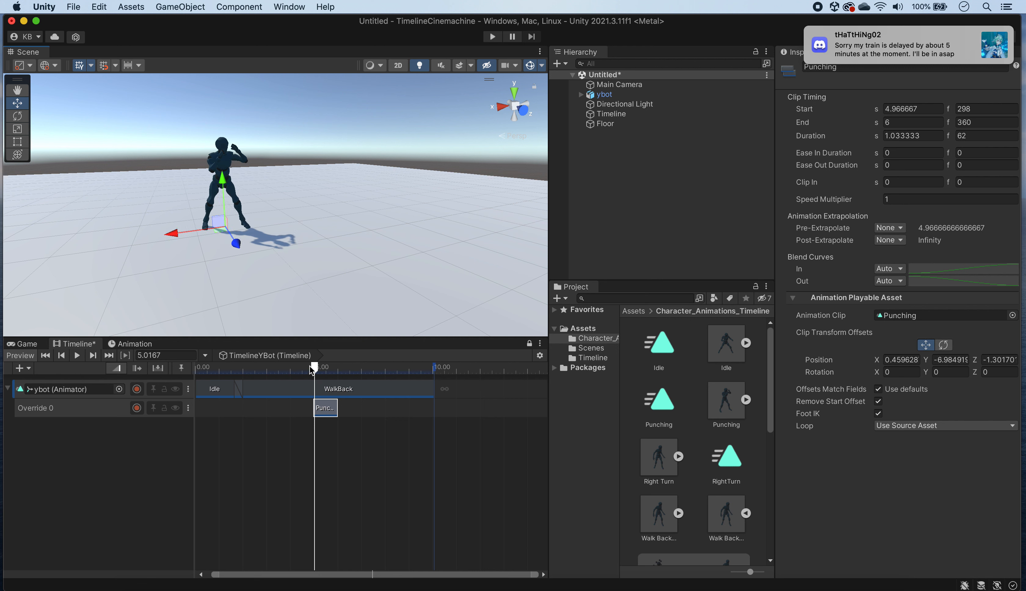
mouse_move(312, 369)
left_mouse_down()
mouse_move(275, 369)
mouse_move(372, 377)
mouse_move(285, 388)
mouse_move(312, 387)
mouse_move(312, 367)
left_mouse_up()
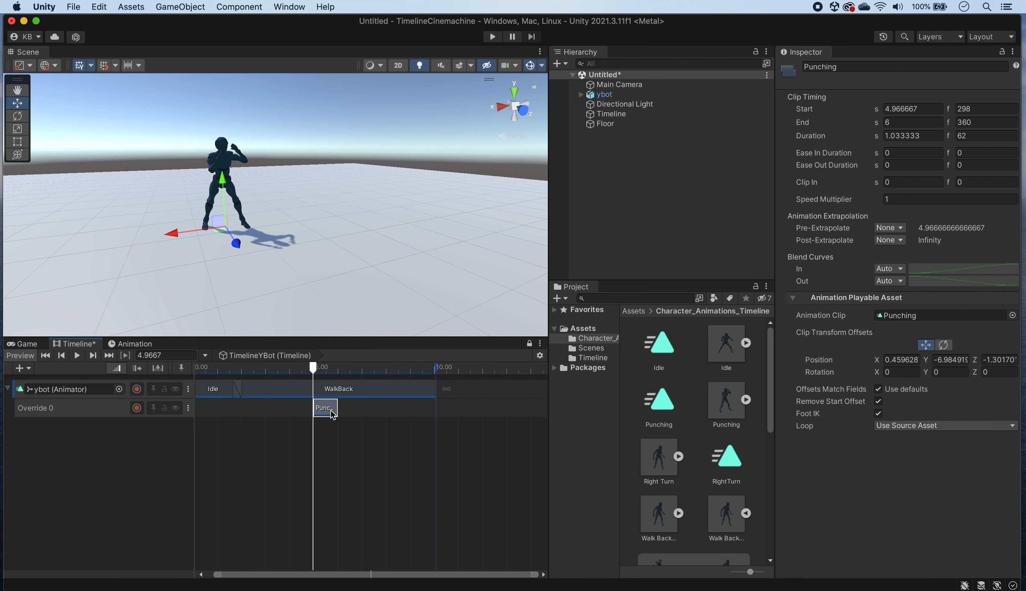
Step: Give the Punching clip an ease-in of about 0.107 s and an ease-out of about 0.105 s, and scrub through its start
key("f")
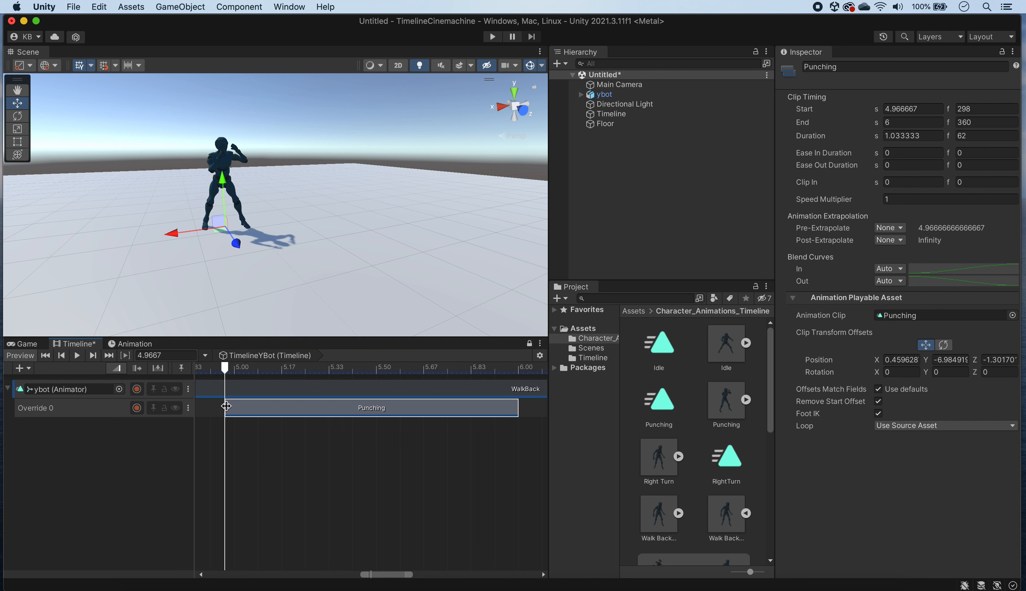
left_click_drag(226, 406, 255, 407, "super")
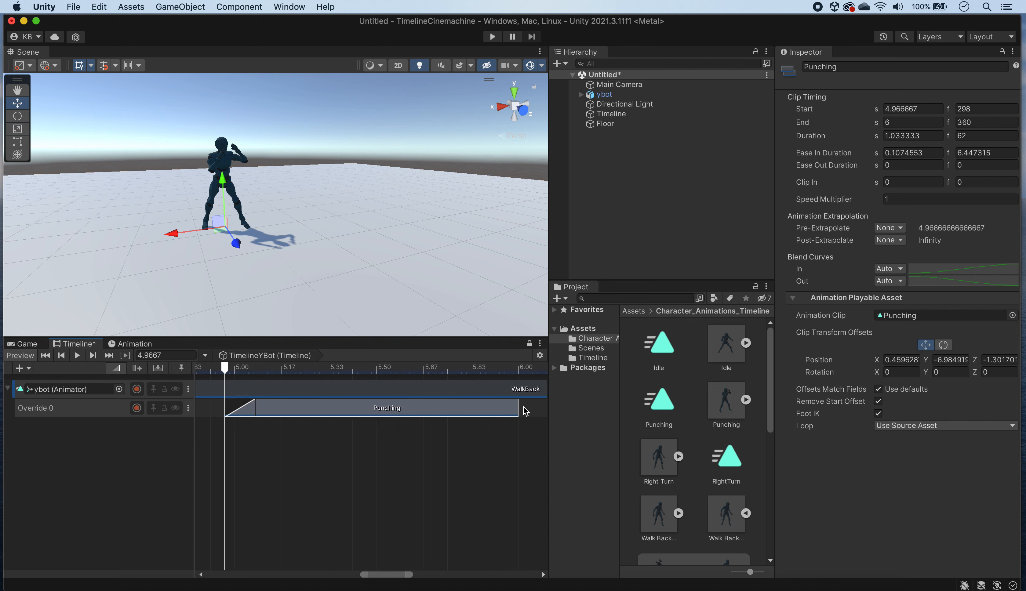
left_click_drag(517, 407, 492, 403, "super")
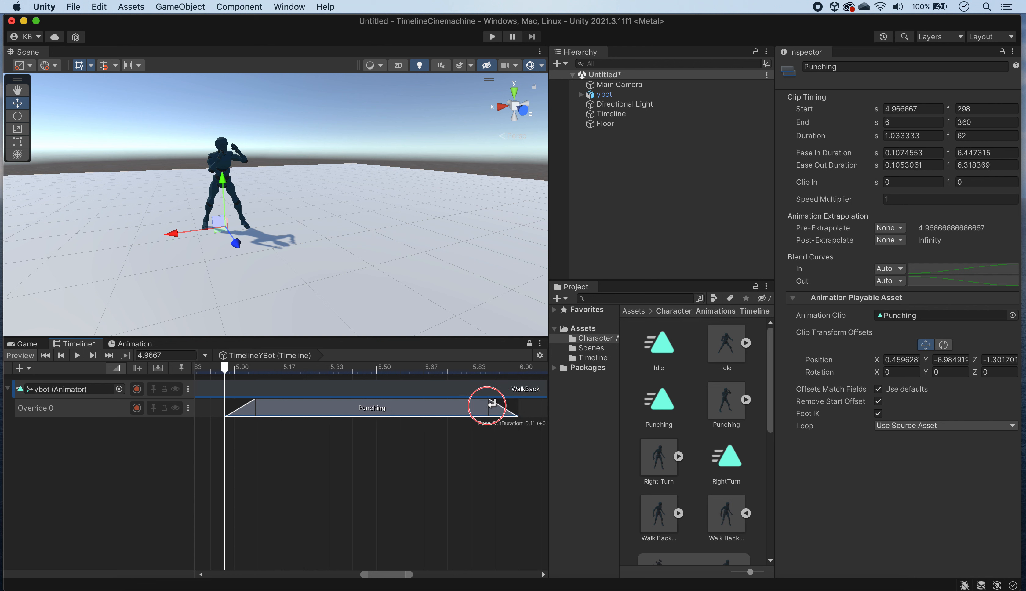
left_click(226, 369)
left_click_drag(227, 370, 307, 421)
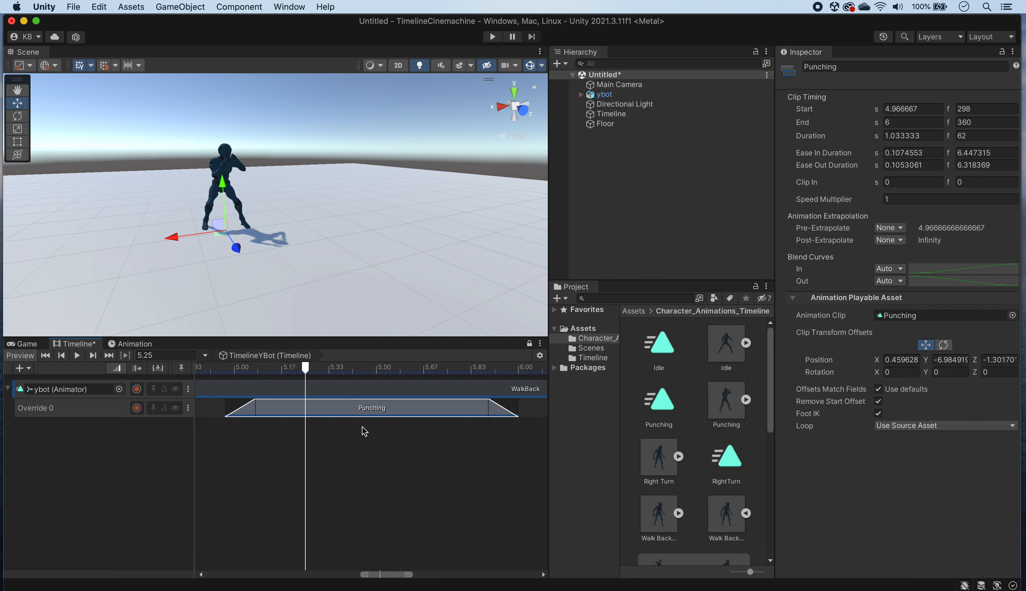
Step: Play the timeline from 0 s past the Punching clip to review how the override eases in and out
key("a")
left_click_drag(363, 369, 181, 372)
left_click(77, 356)
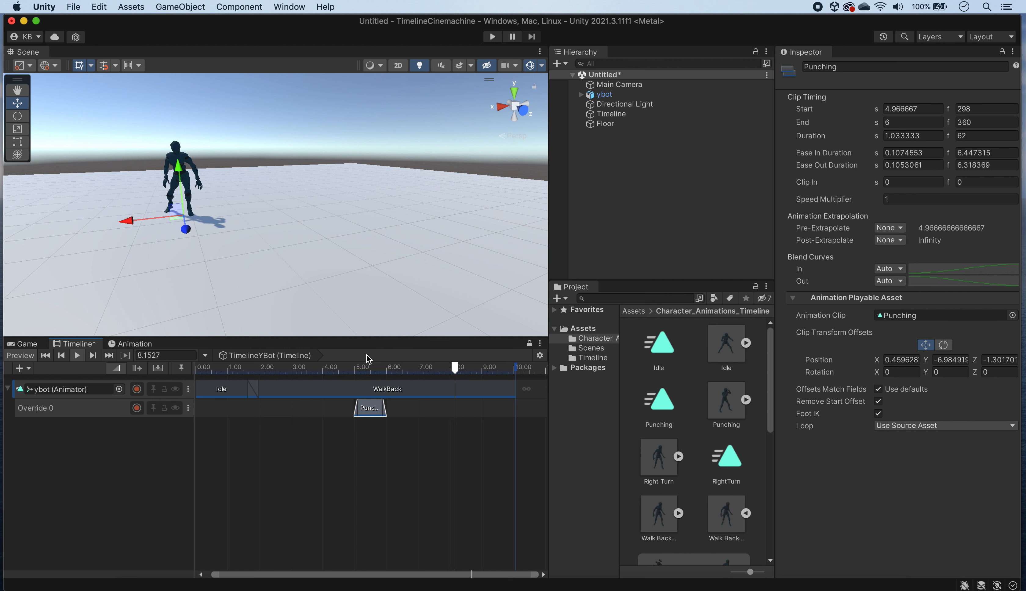
key("space")
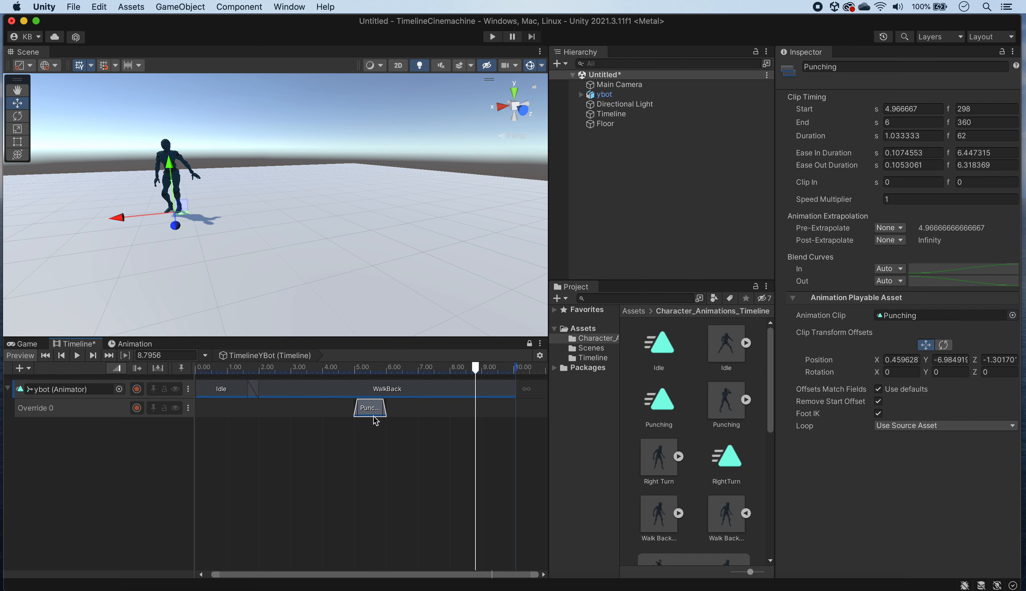
key("f")
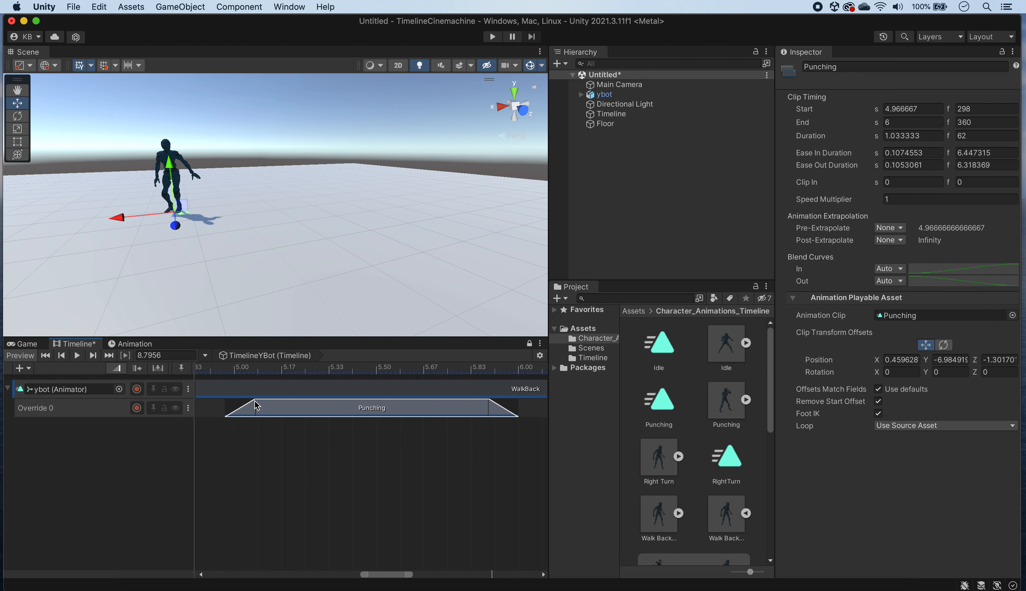
Step: Lengthen the Punching clip's ease-in to about 0.18 s and its ease-out to about 0.215 s, and return the playhead to 0 s
left_click(246, 406)
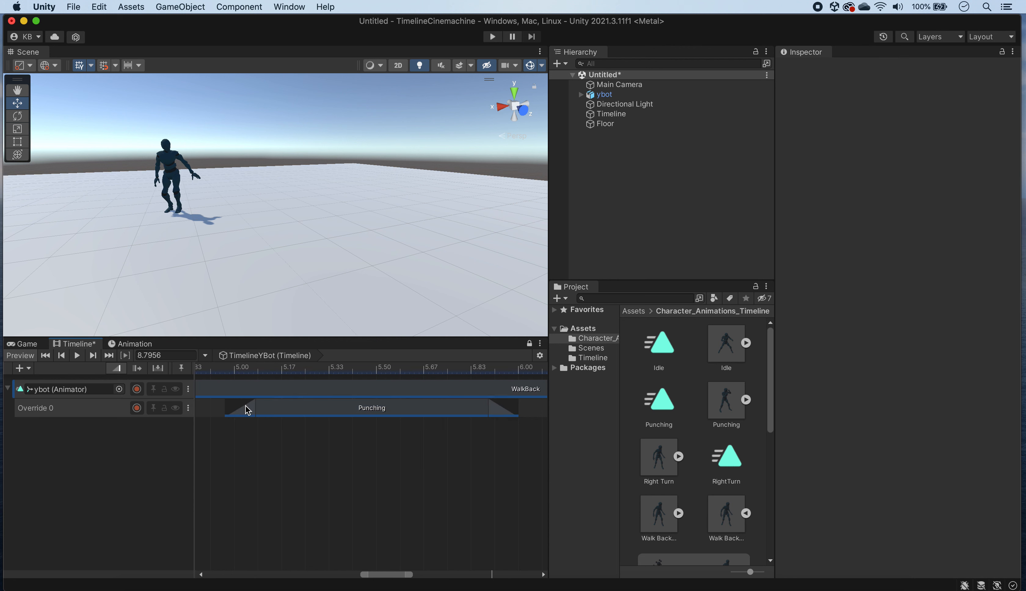
left_click(246, 407)
left_click_drag(247, 406, 246, 409)
left_click(247, 409)
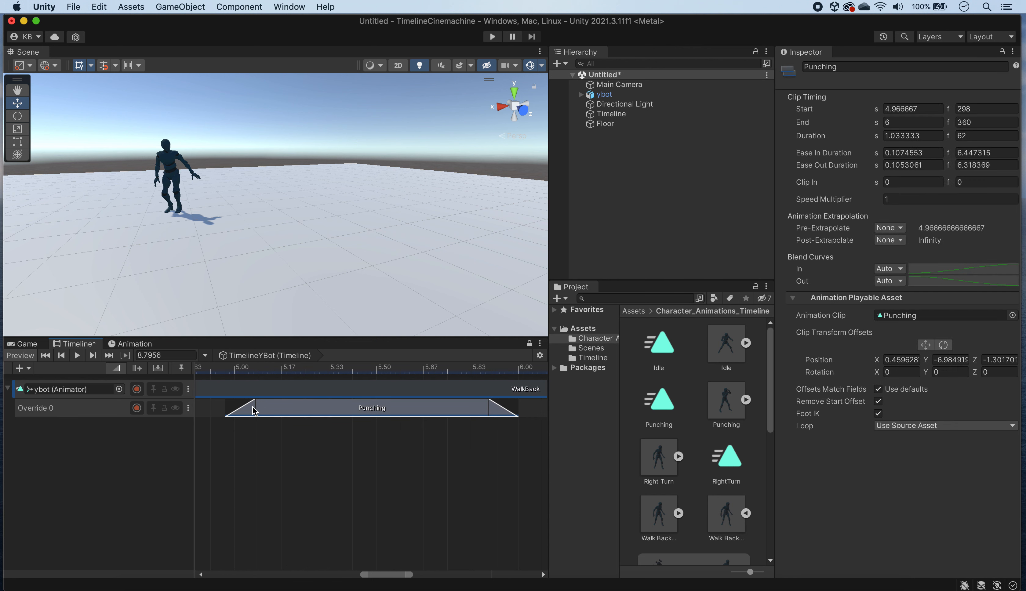
left_click(255, 408)
left_click(253, 409)
left_click_drag(225, 415, 251, 420)
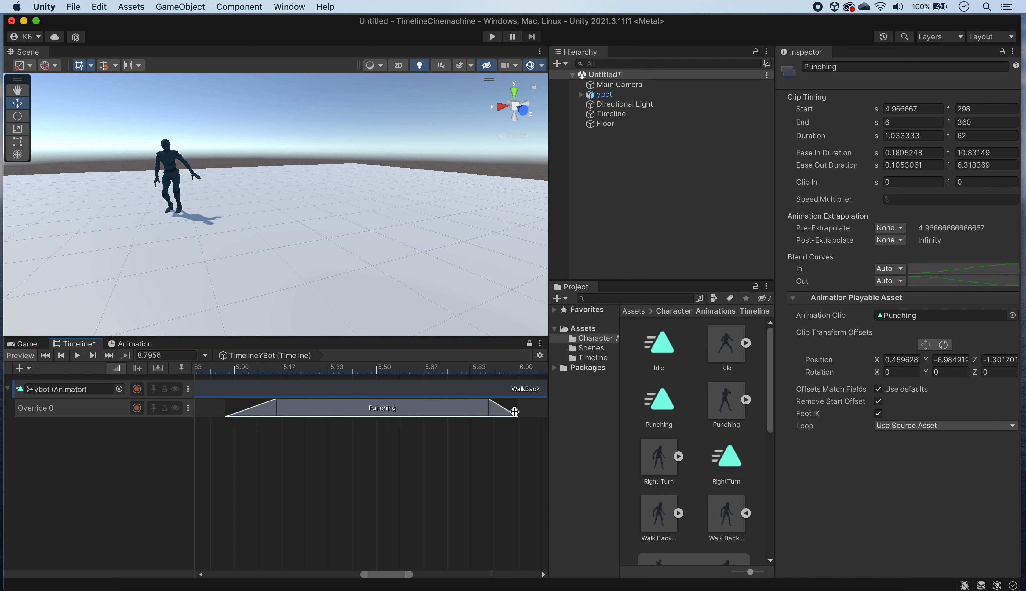
left_click_drag(513, 412, 486, 409)
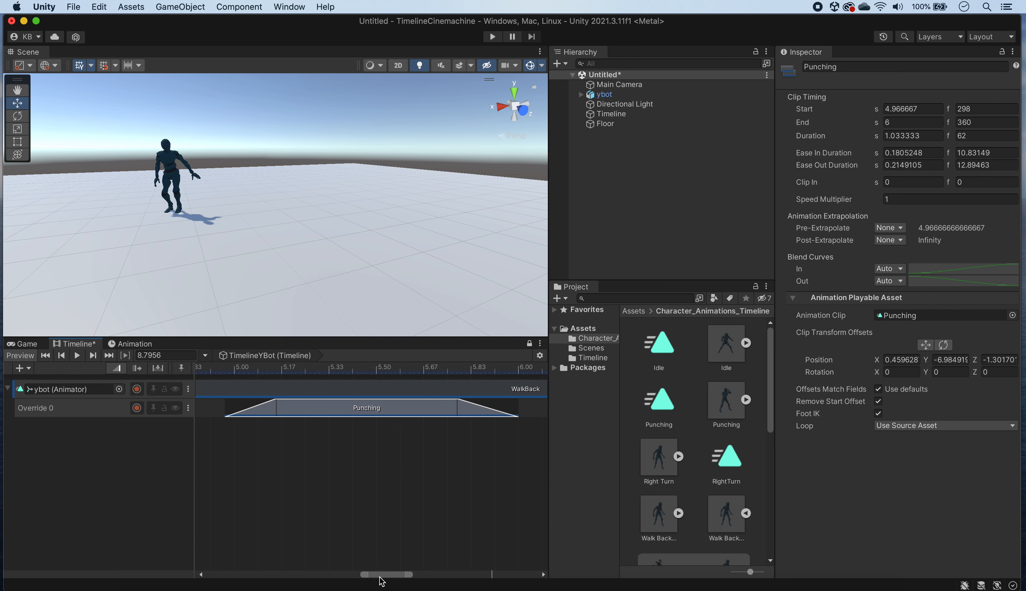
key("a")
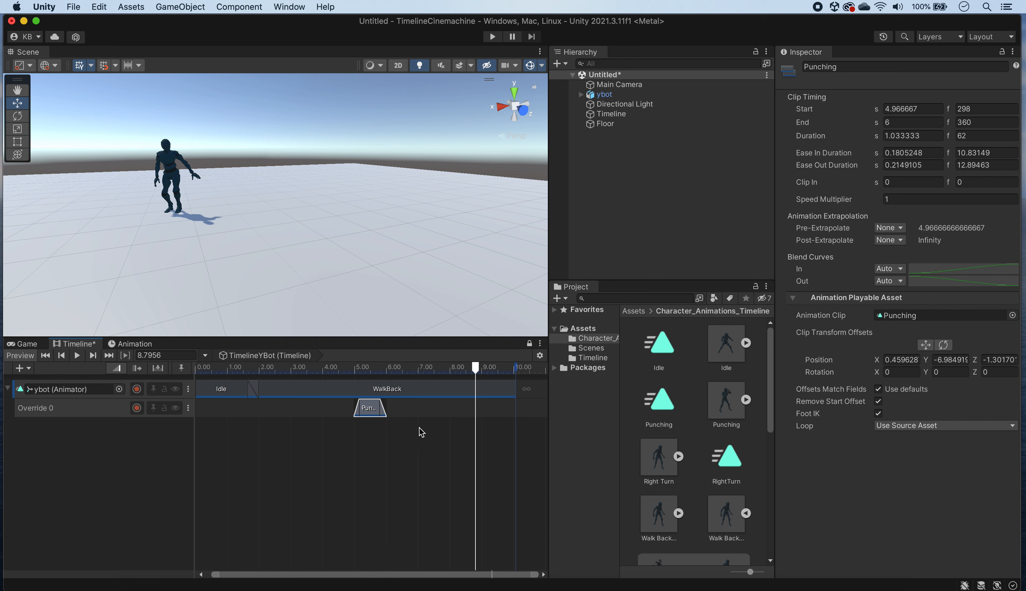
left_click_drag(332, 376, 286, 368)
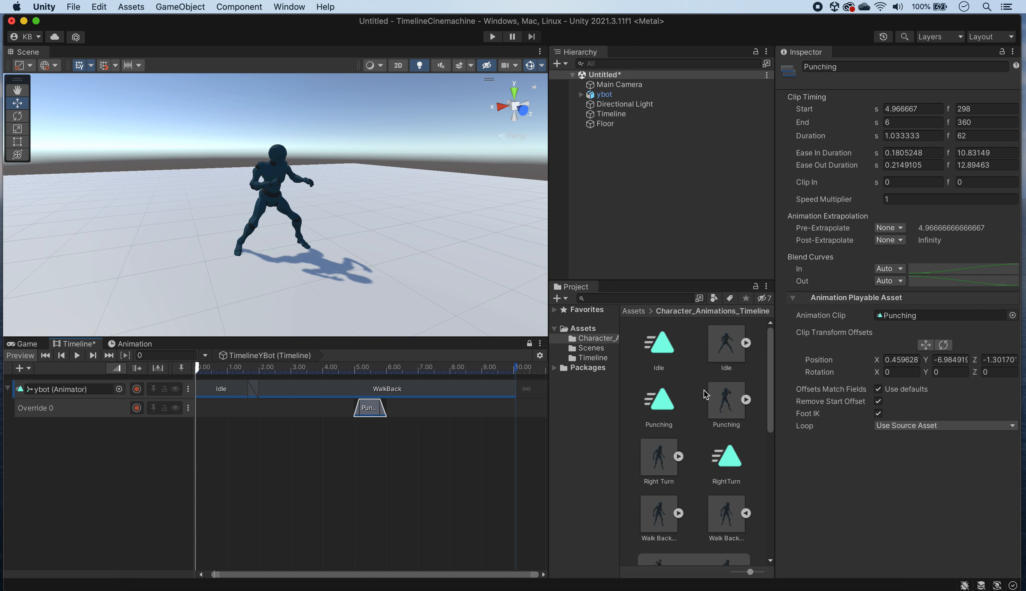
Step: Create an avatar mask named PunchMask in the Character_Animations_Timeline folder
scroll(711, 391, "down", 10)
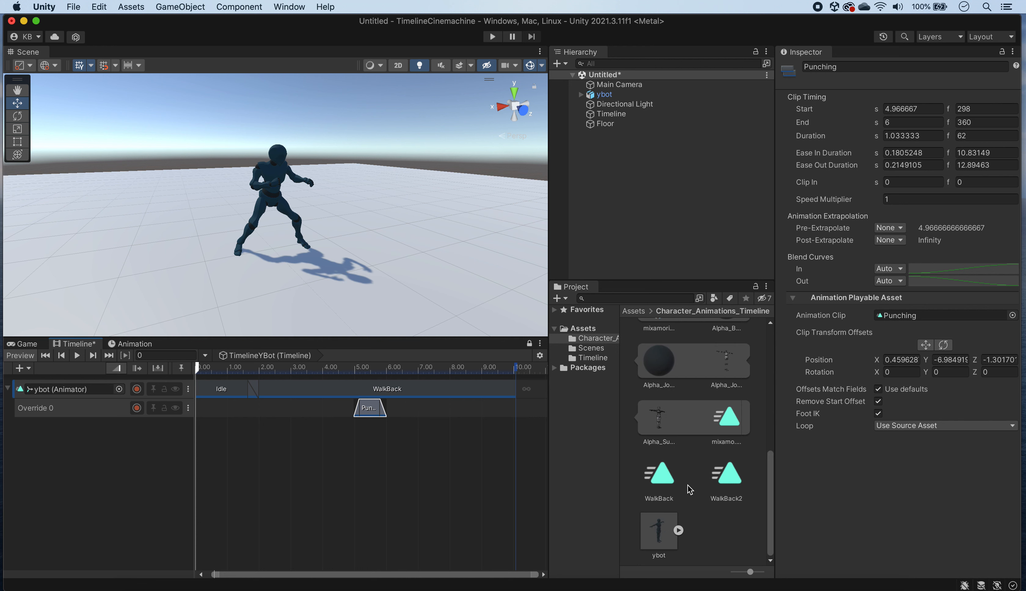
scroll(717, 501, "up", 5)
left_click(745, 396)
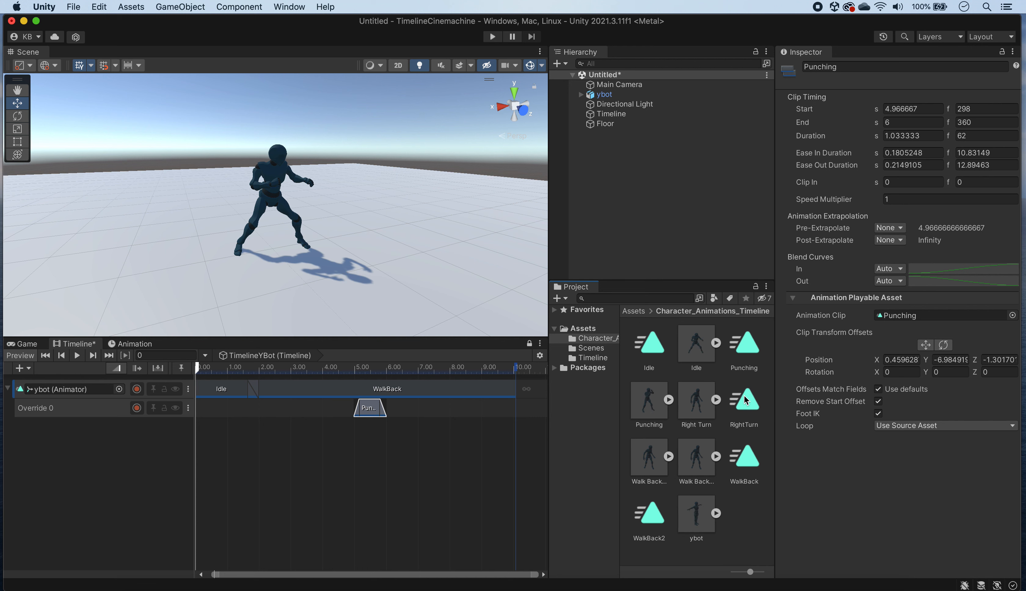
right_click(748, 505)
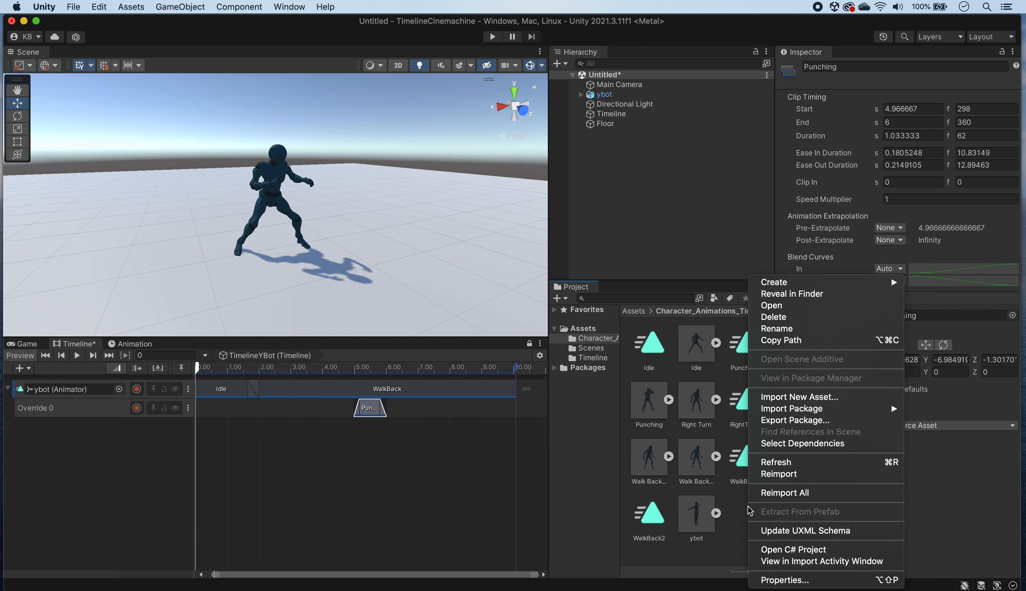
mouse_move(810, 285)
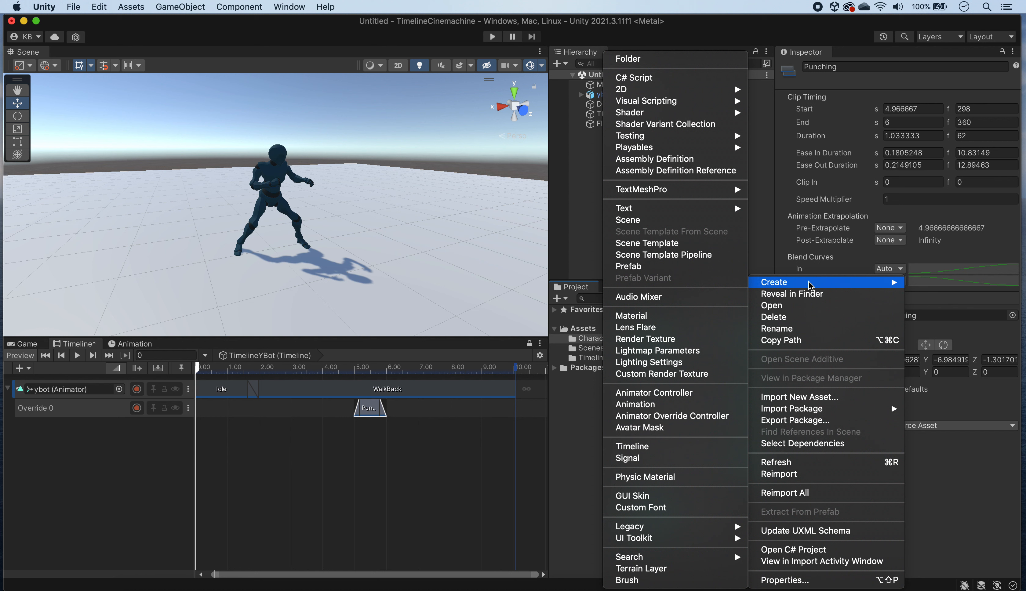
left_click(688, 428)
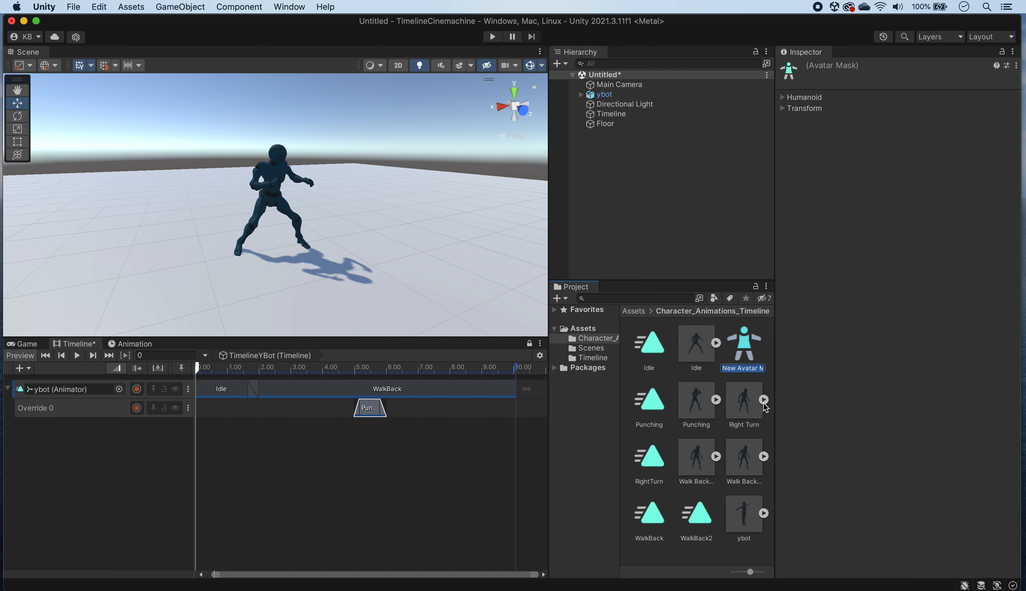
type("PunchMask")
key("Return")
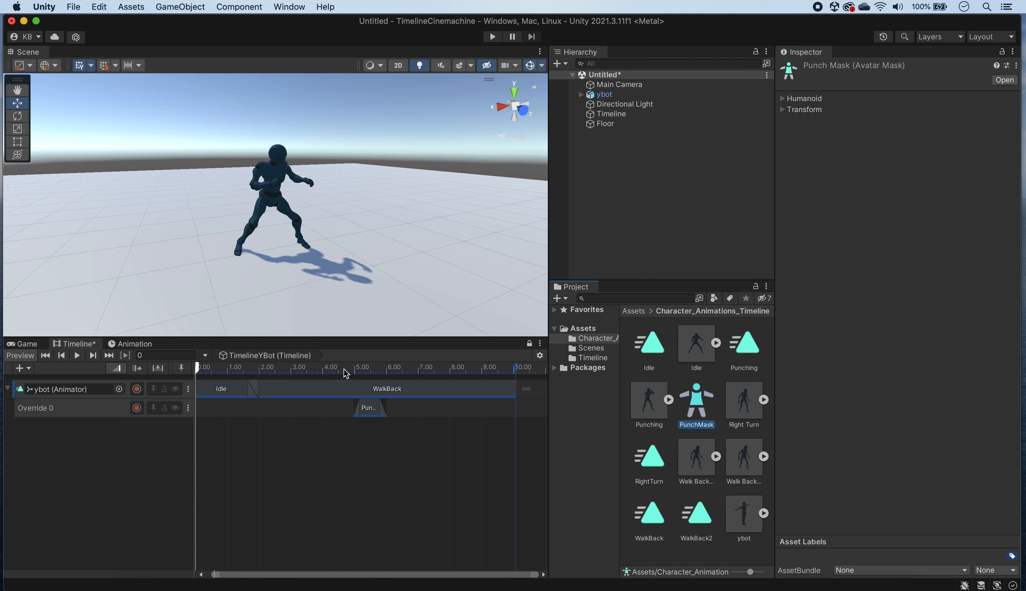
Step: Scrub through ybot's WalkBack motion just before the Punching clip, up to about 4.95 s and back to 4.55 s
left_click(328, 369)
left_click_drag(328, 368, 352, 368)
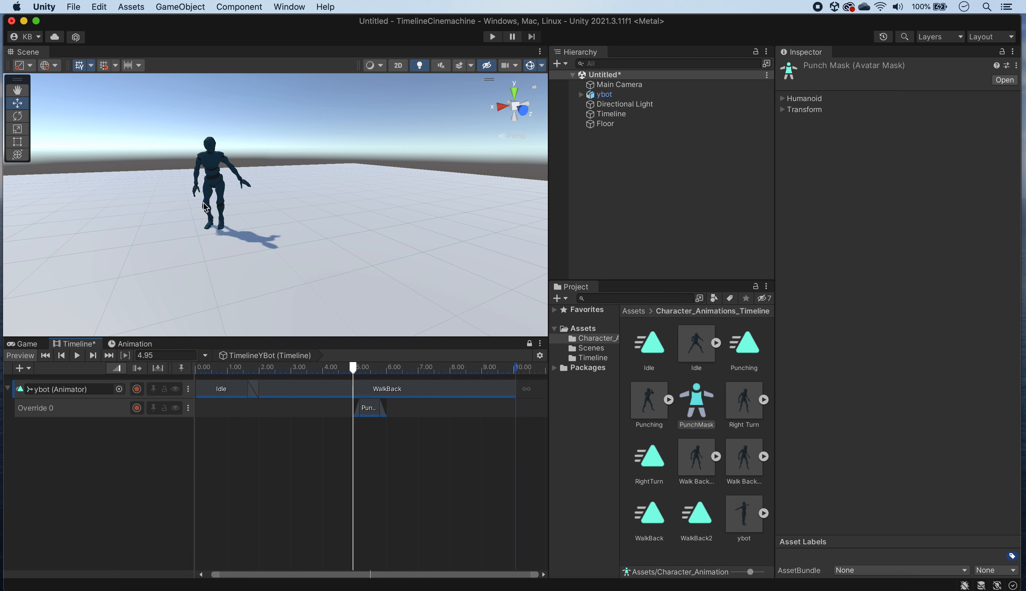
mouse_move(353, 368)
left_mouse_down()
mouse_move(390, 368)
mouse_move(339, 373)
left_mouse_up()
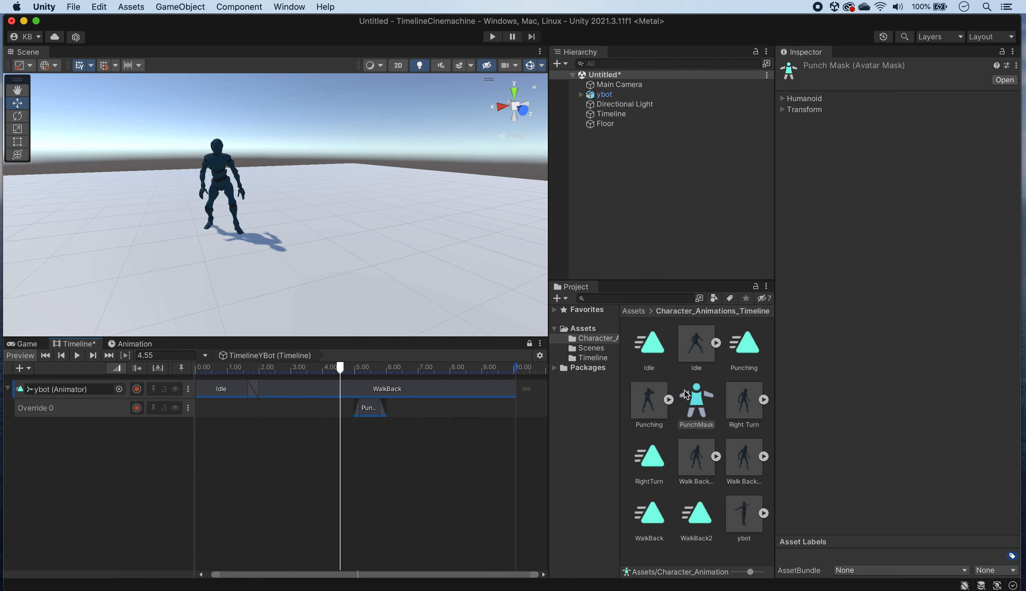
Step: Exclude both legs, both foot IK goals and the root from PunchMask's humanoid body, keeping the upper body enabled
left_click(697, 389)
left_click(790, 99)
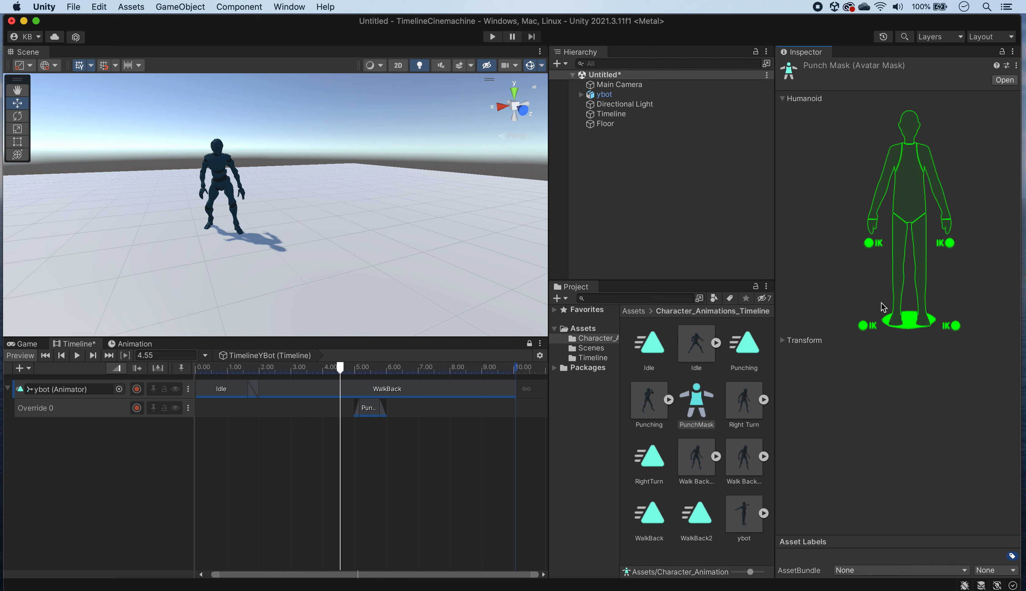
left_click(898, 264)
left_click(923, 270)
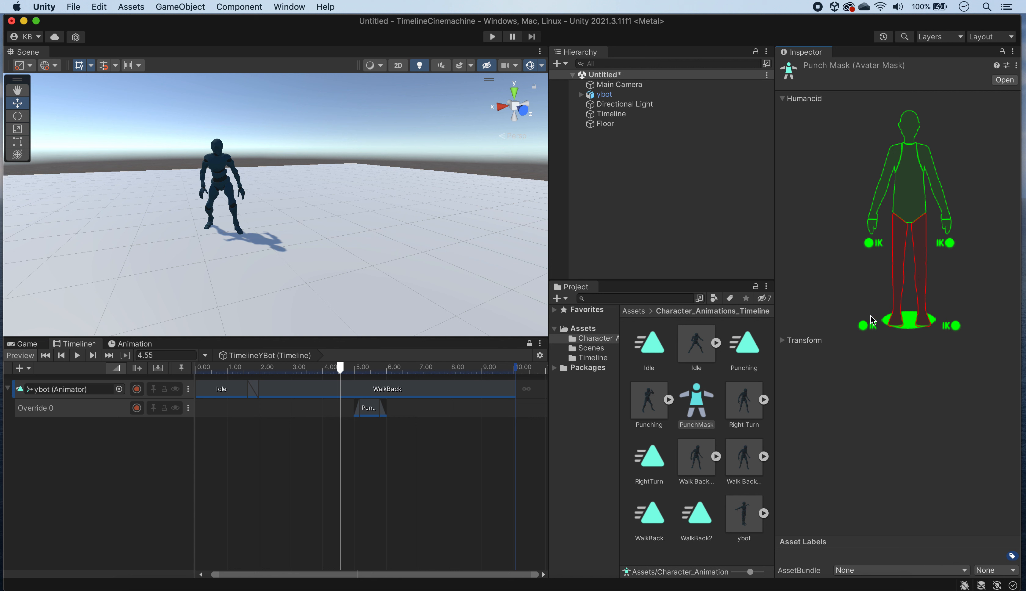
left_click(865, 326)
left_click(917, 326)
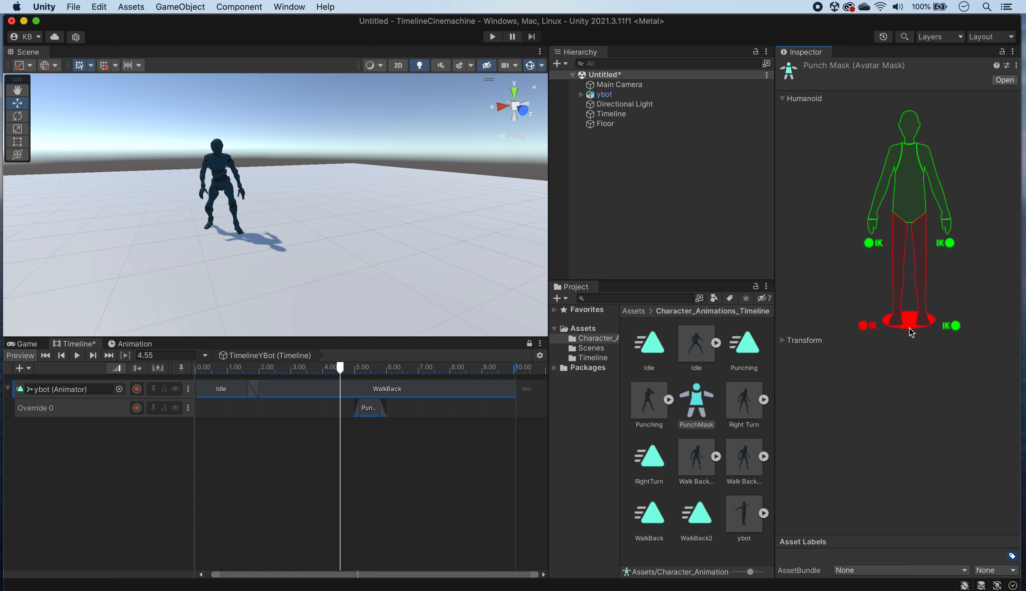
left_click(955, 327)
Step: Assign PunchMask as the avatar mask of the Override 0 track
left_click(85, 412)
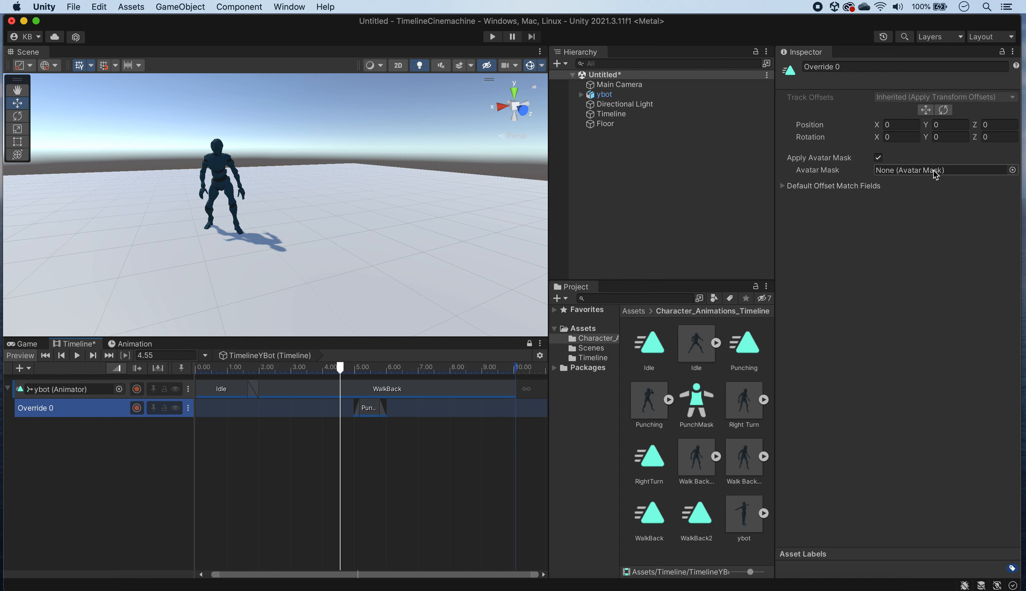
left_click(1012, 170)
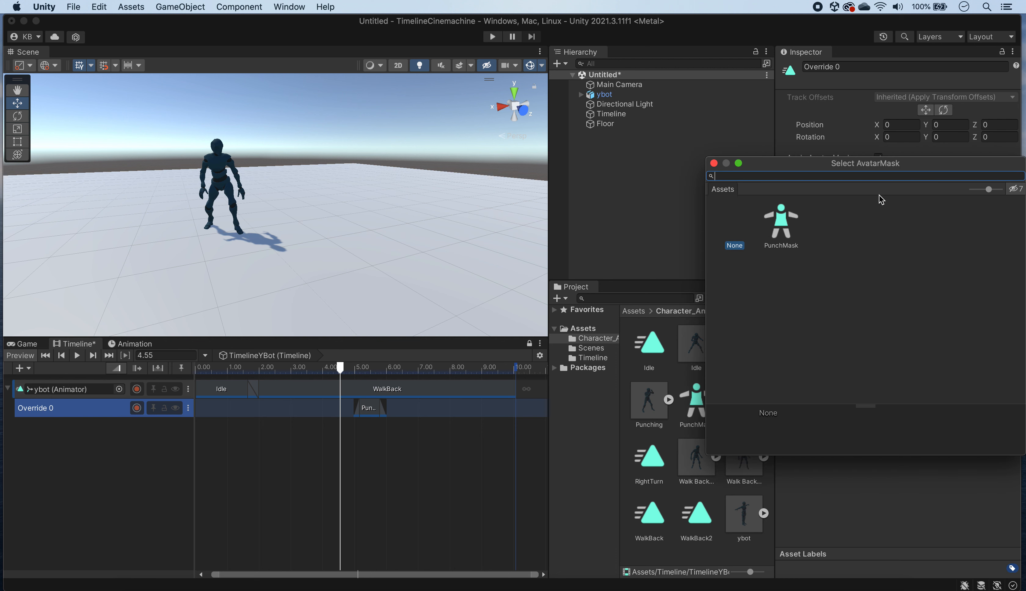
left_click(777, 224)
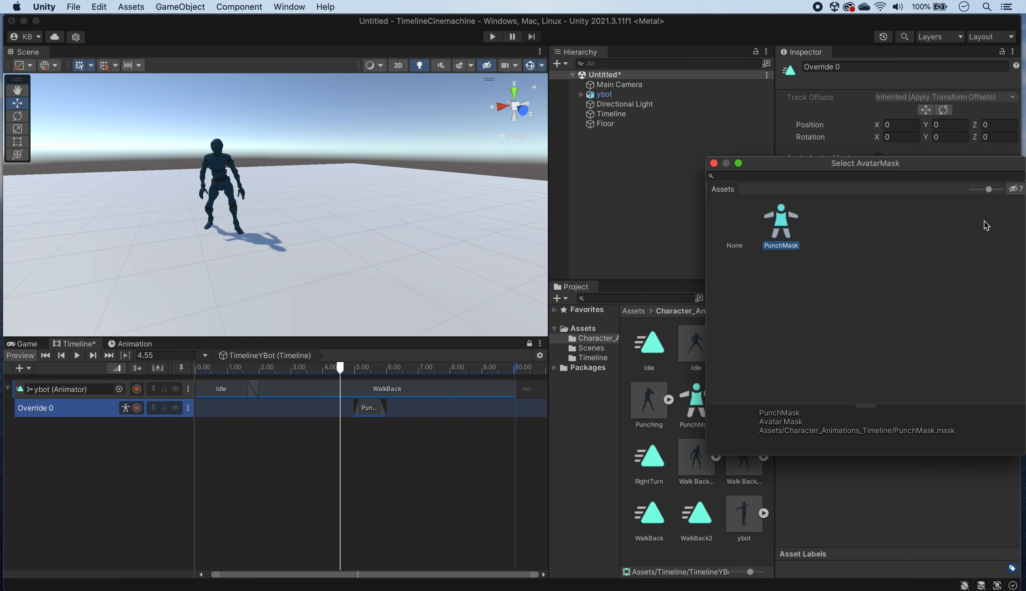
left_click(713, 163)
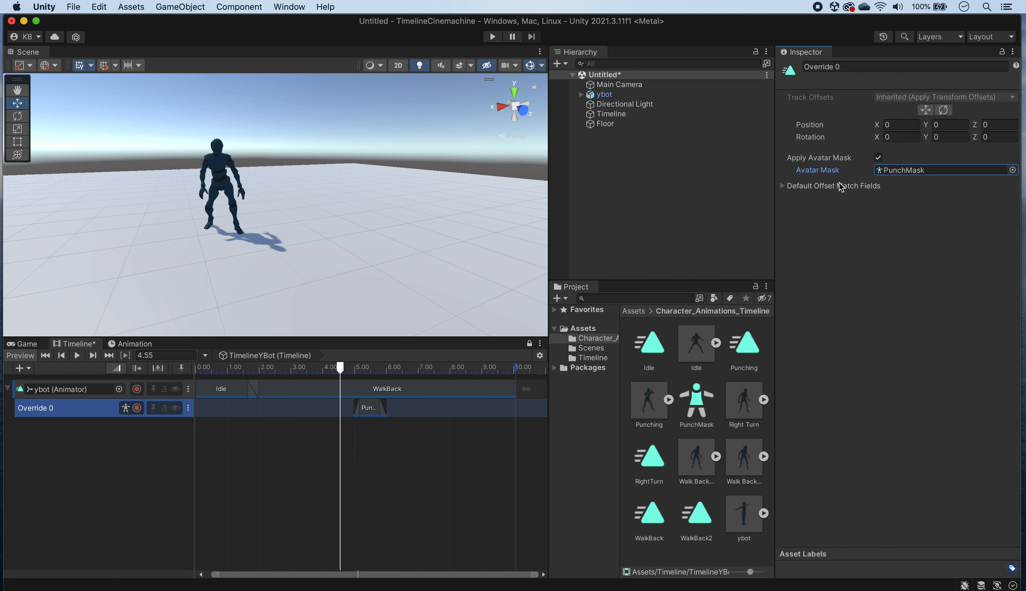
Step: Play the timeline from 0 s to review the masked punch over the WalkBack motion
left_click_drag(340, 367, 170, 363)
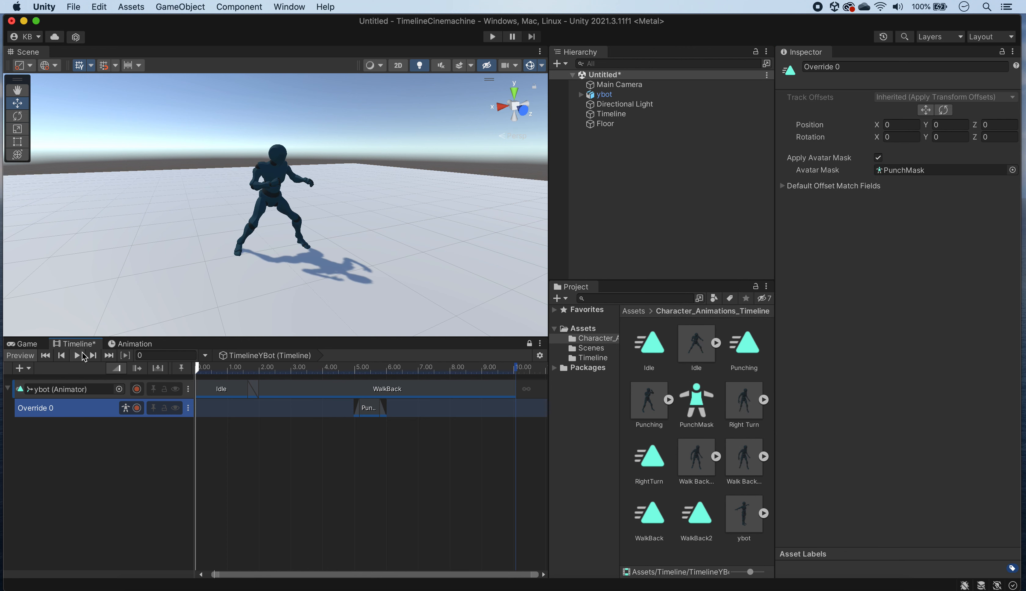
left_click(77, 355)
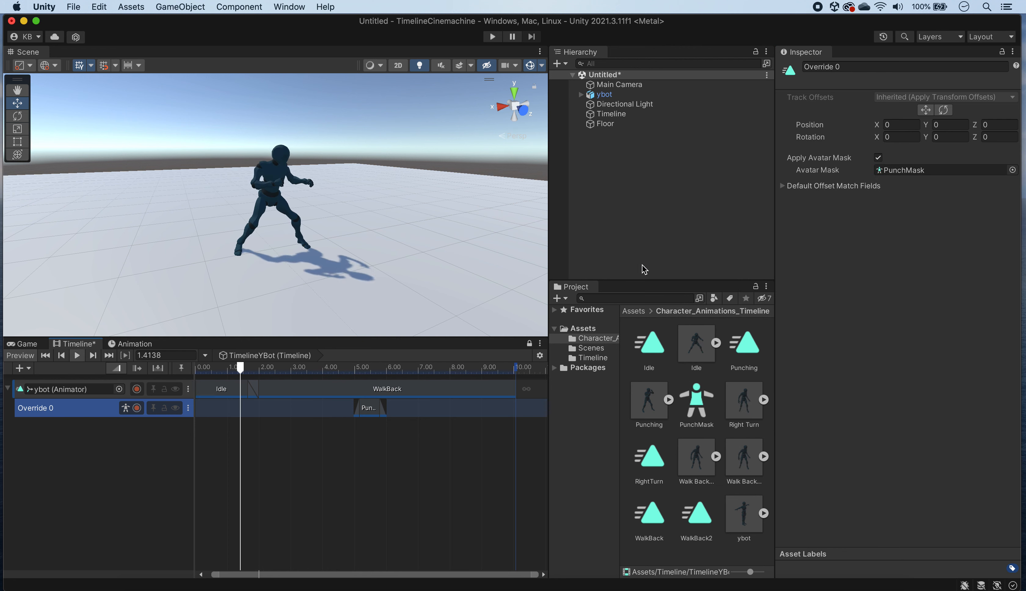